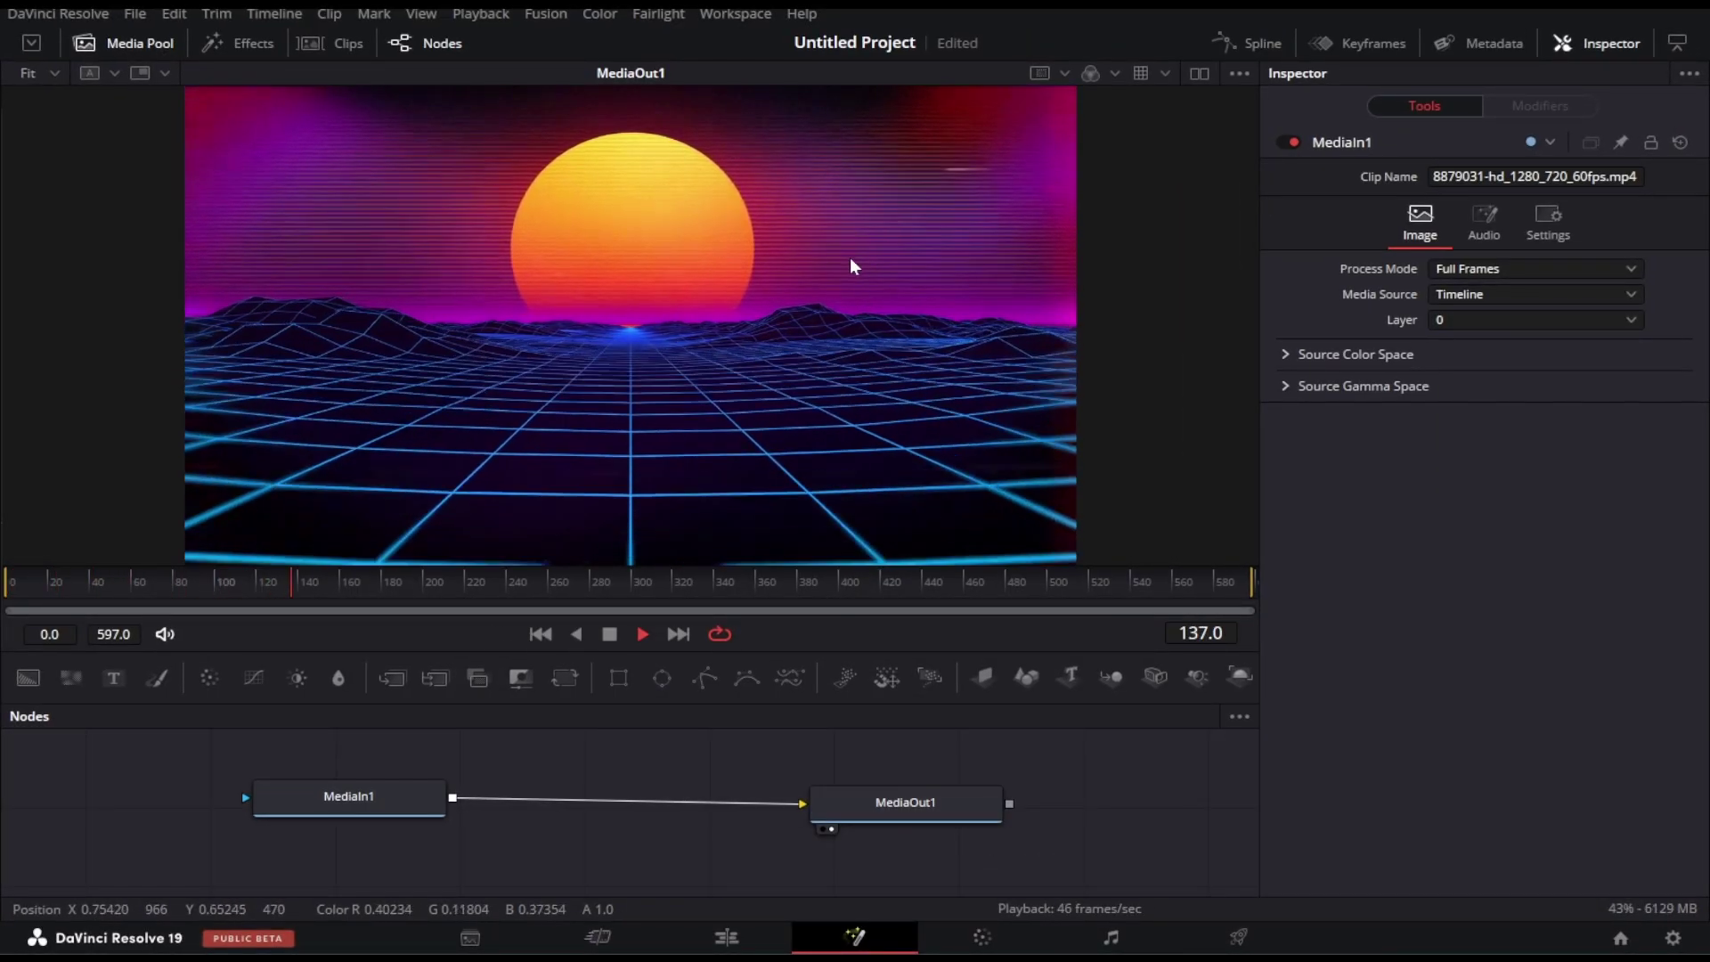
Stop the playing sunset clip and rewind the playhead to frame 0.
{"action": "left_click", "coordinate": [435, 796]}
{"action": "key", "text": "space"}
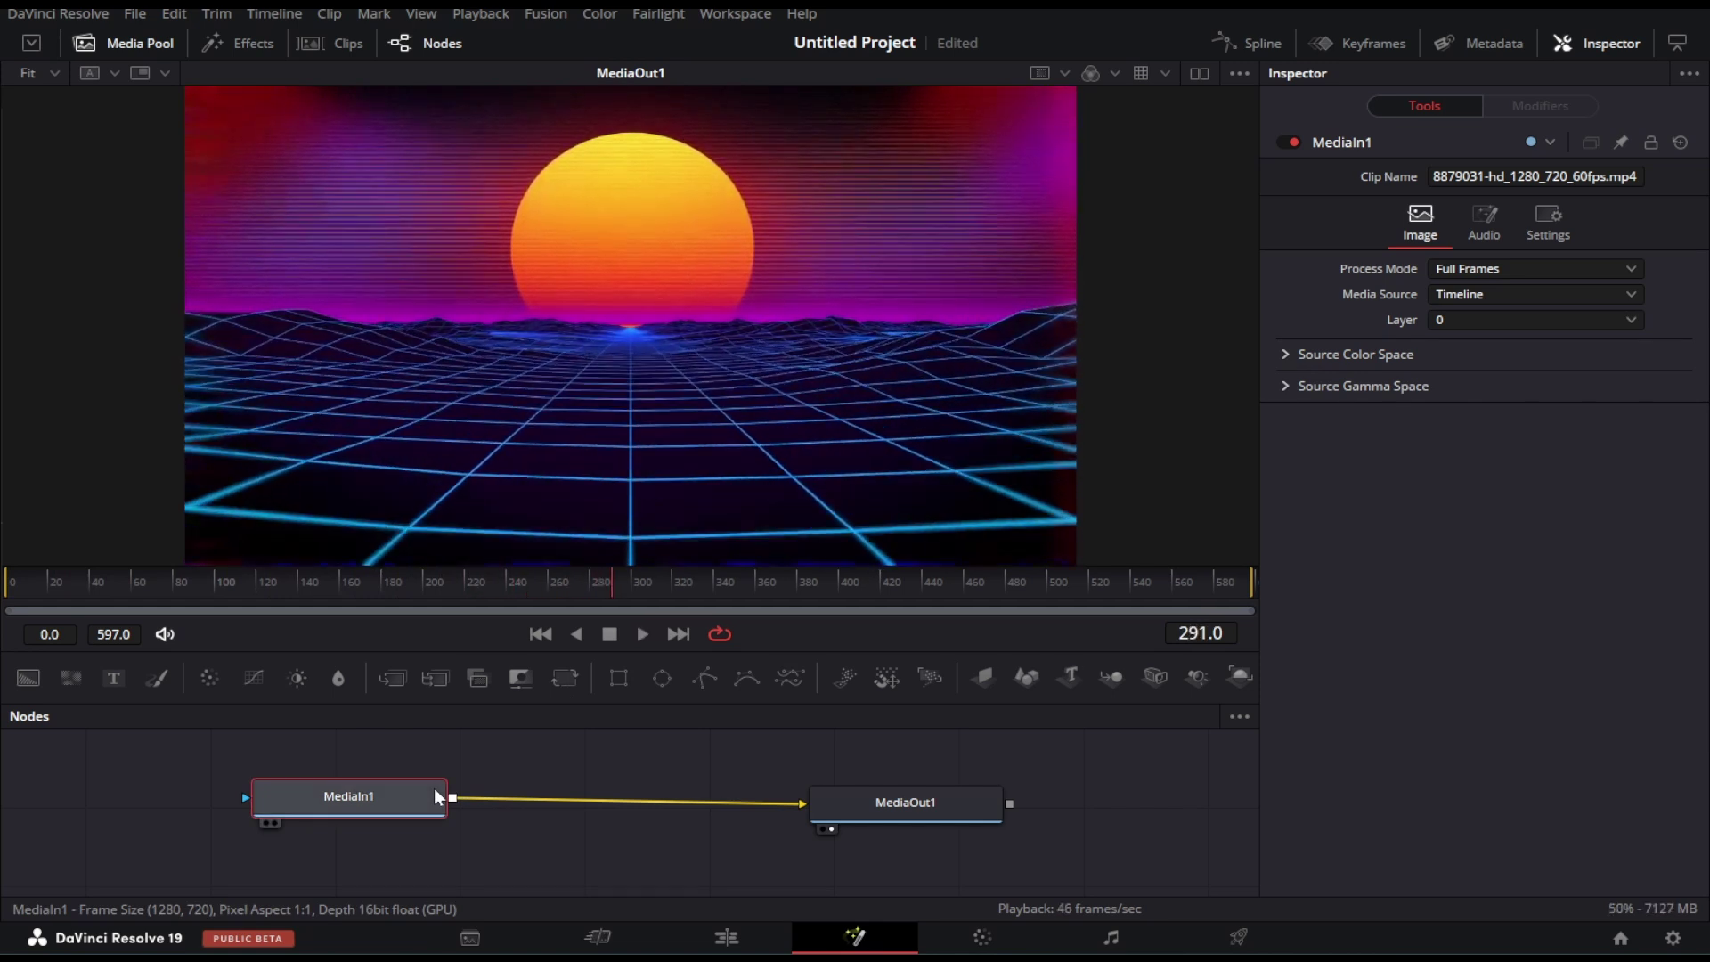
{"action": "left_click", "coordinate": [539, 634]}
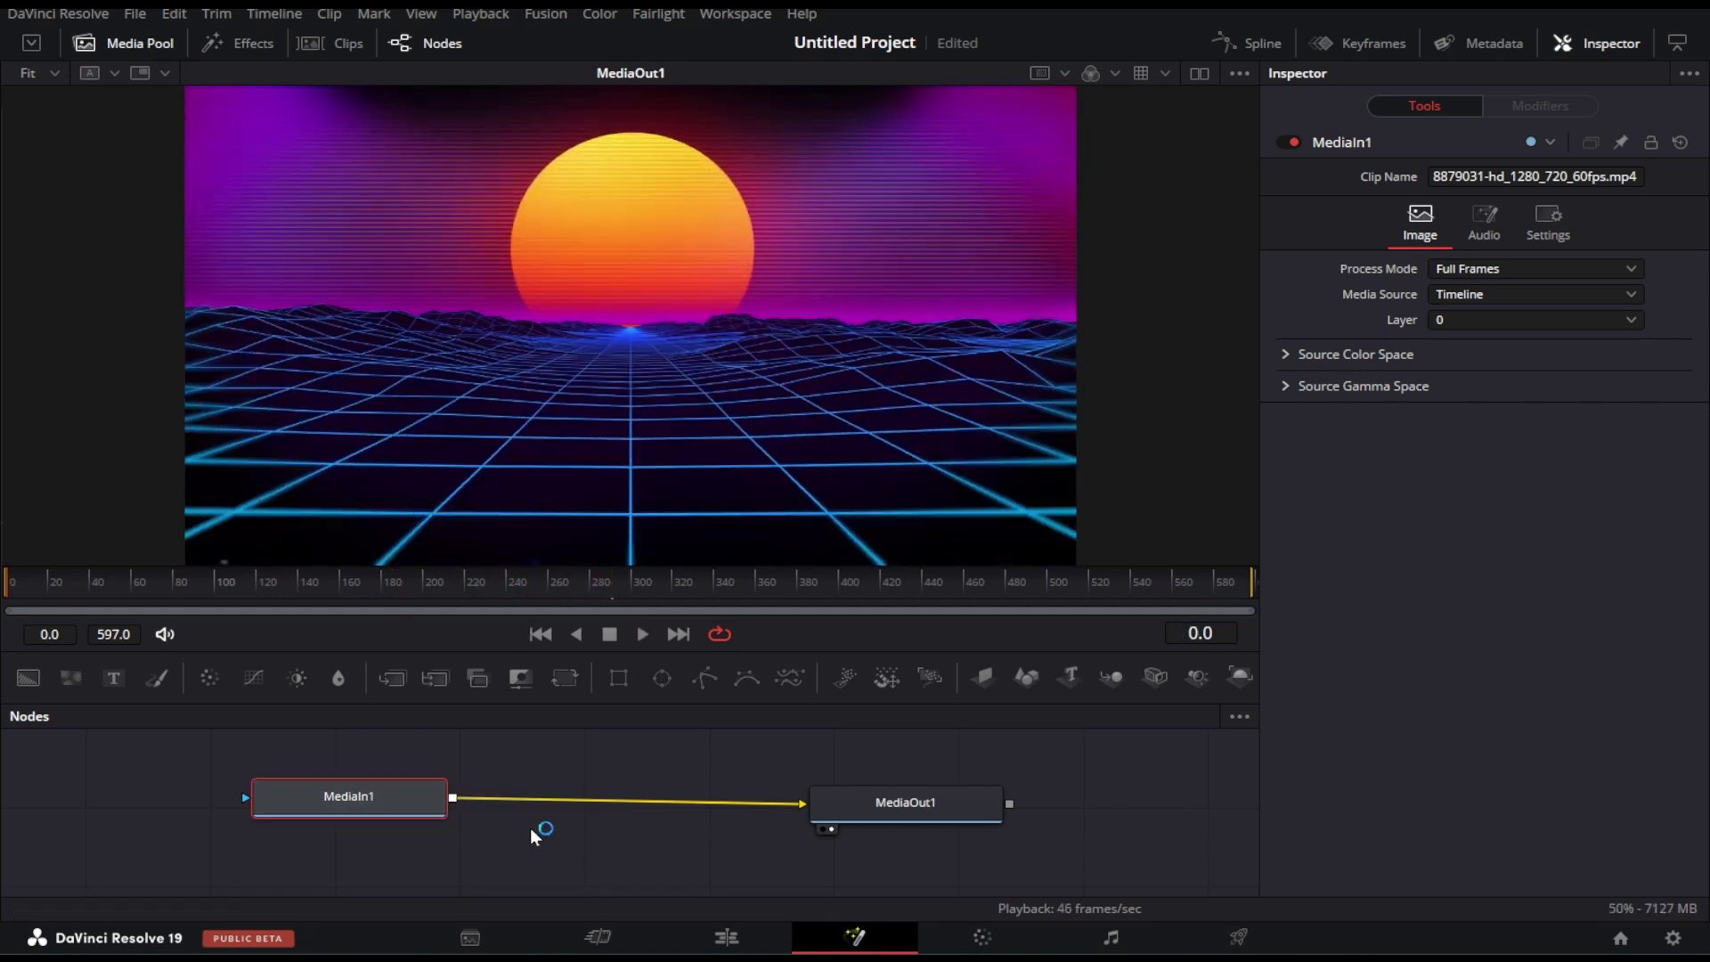
Insert a SuperPixelSort node between MediaIn1 and MediaOut1 from a 'super' tool search.
{"action": "key", "text": "shift+space"}
{"action": "type", "text": "pixelso"}
{"action": "key", "text": "BackSpace"}
{"action": "key", "text": "BackSpace"}
{"action": "key", "text": "BackSpace"}
{"action": "type", "text": "sup"}
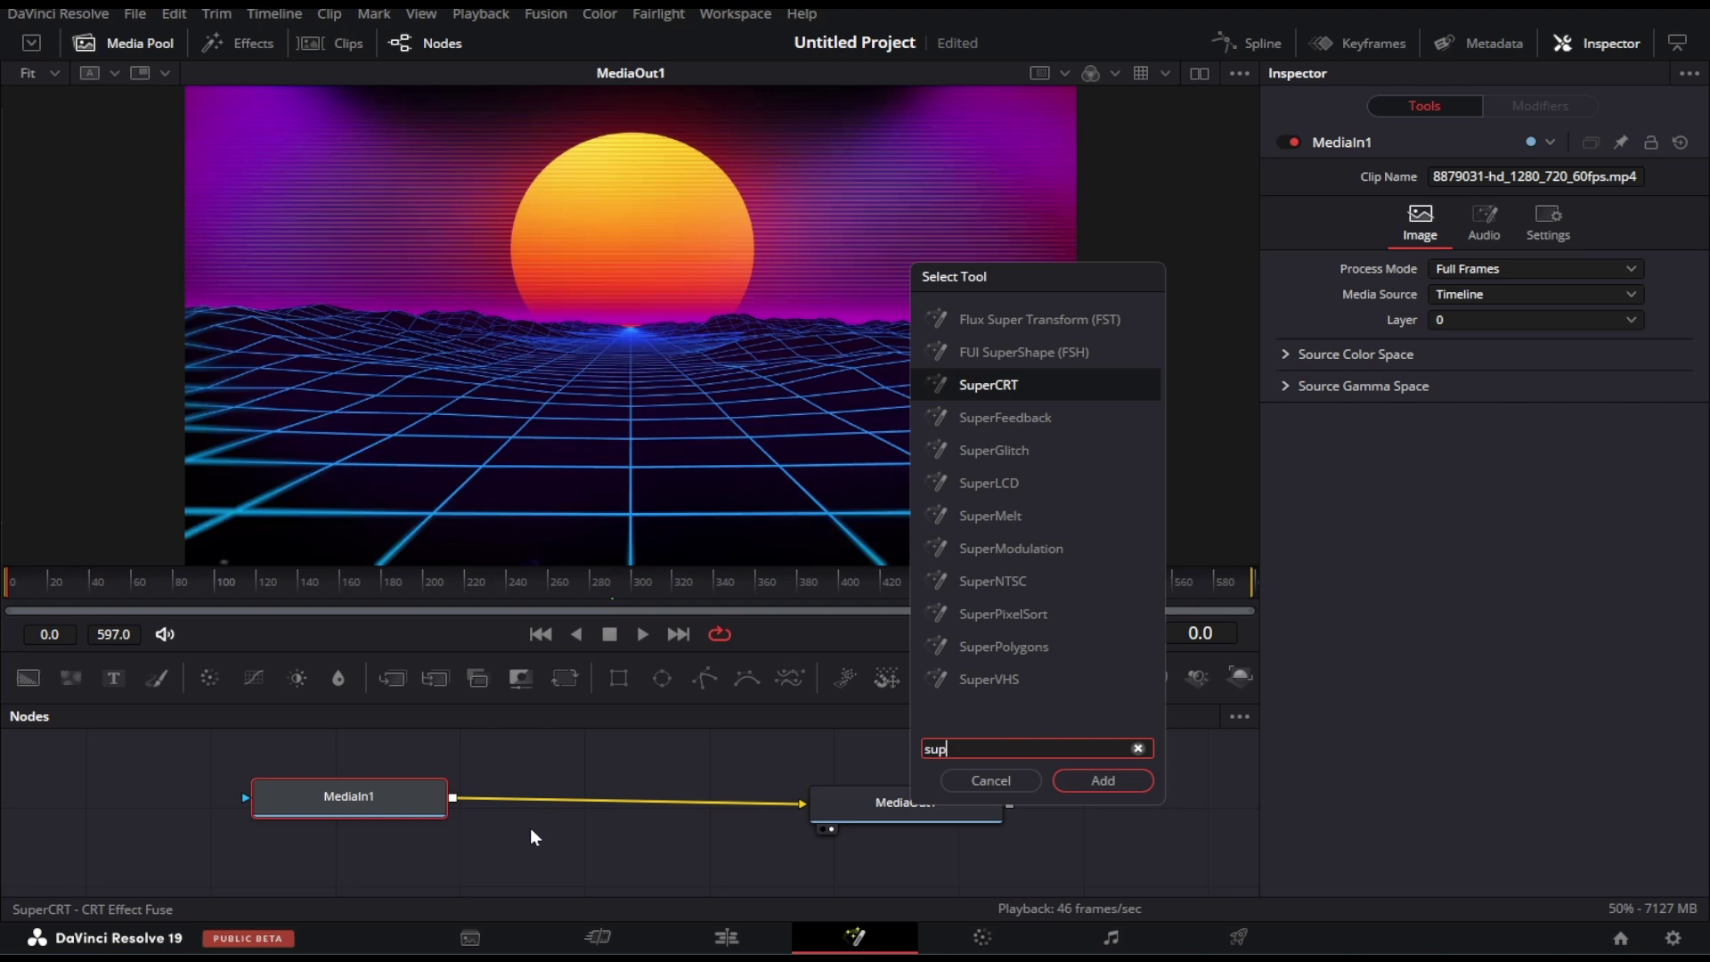
{"action": "type", "text": "er"}
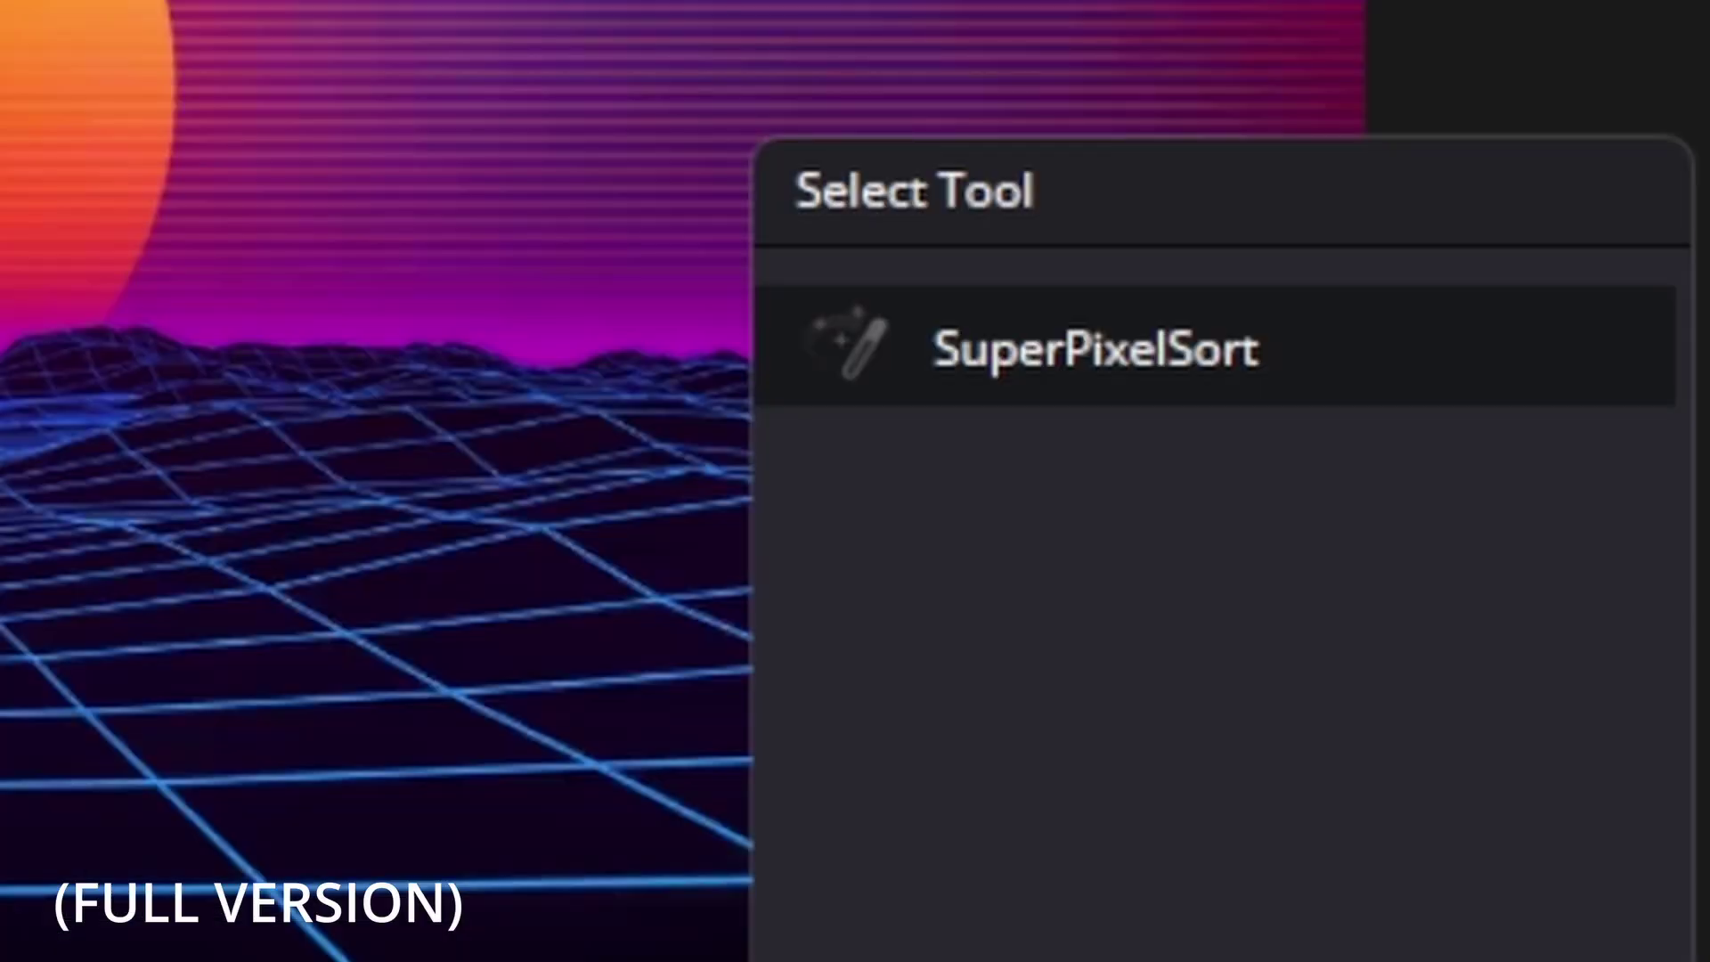
{"action": "key", "text": "Return"}
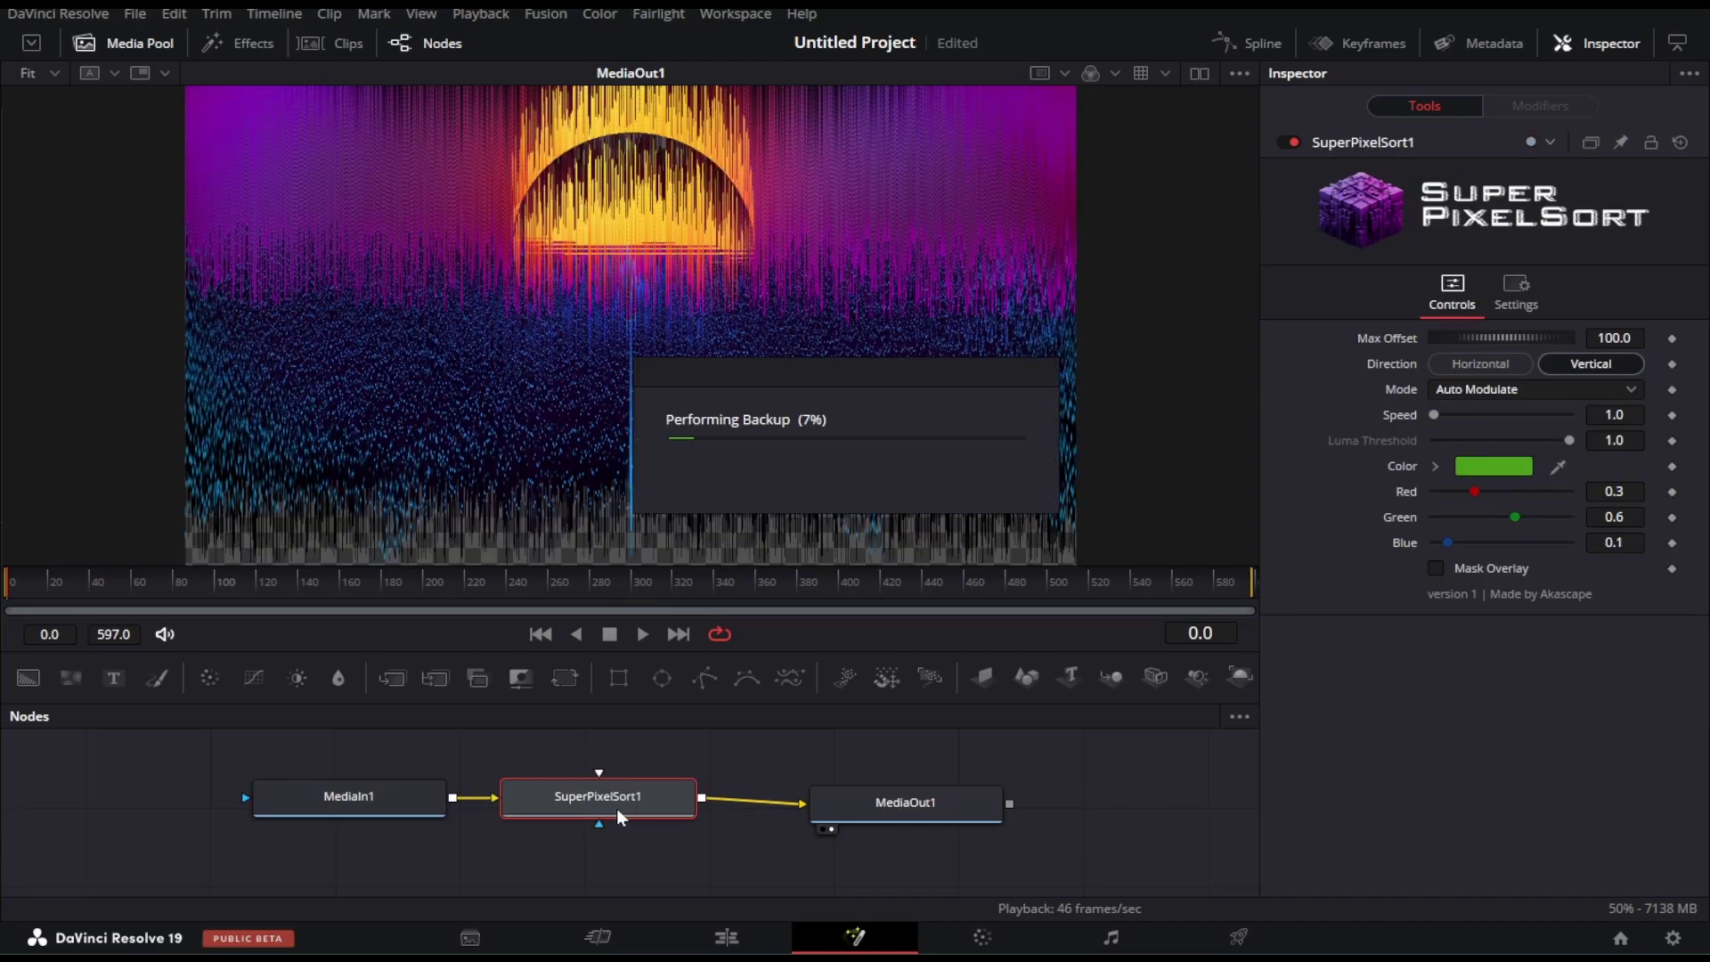
{"action": "left_click_drag", "start_coordinate": [634, 806], "coordinate": [636, 798]}
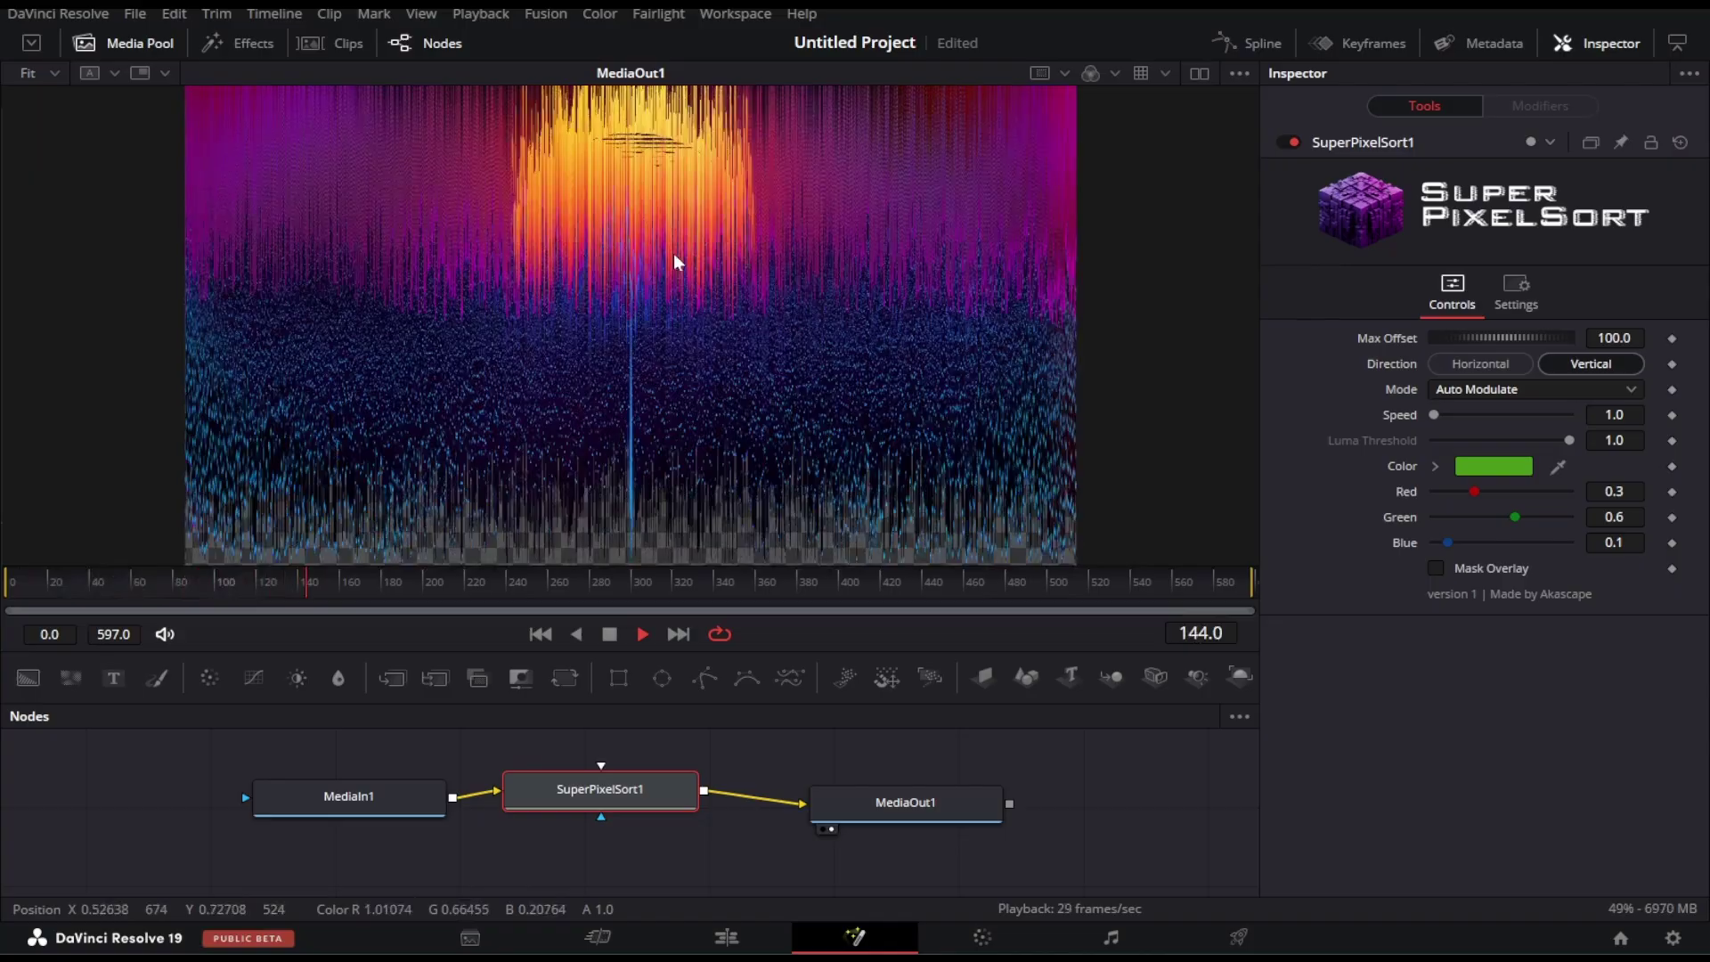
{"action": "scroll", "coordinate": [1467, 346], "scroll_direction": "up", "scroll_amount": 5}
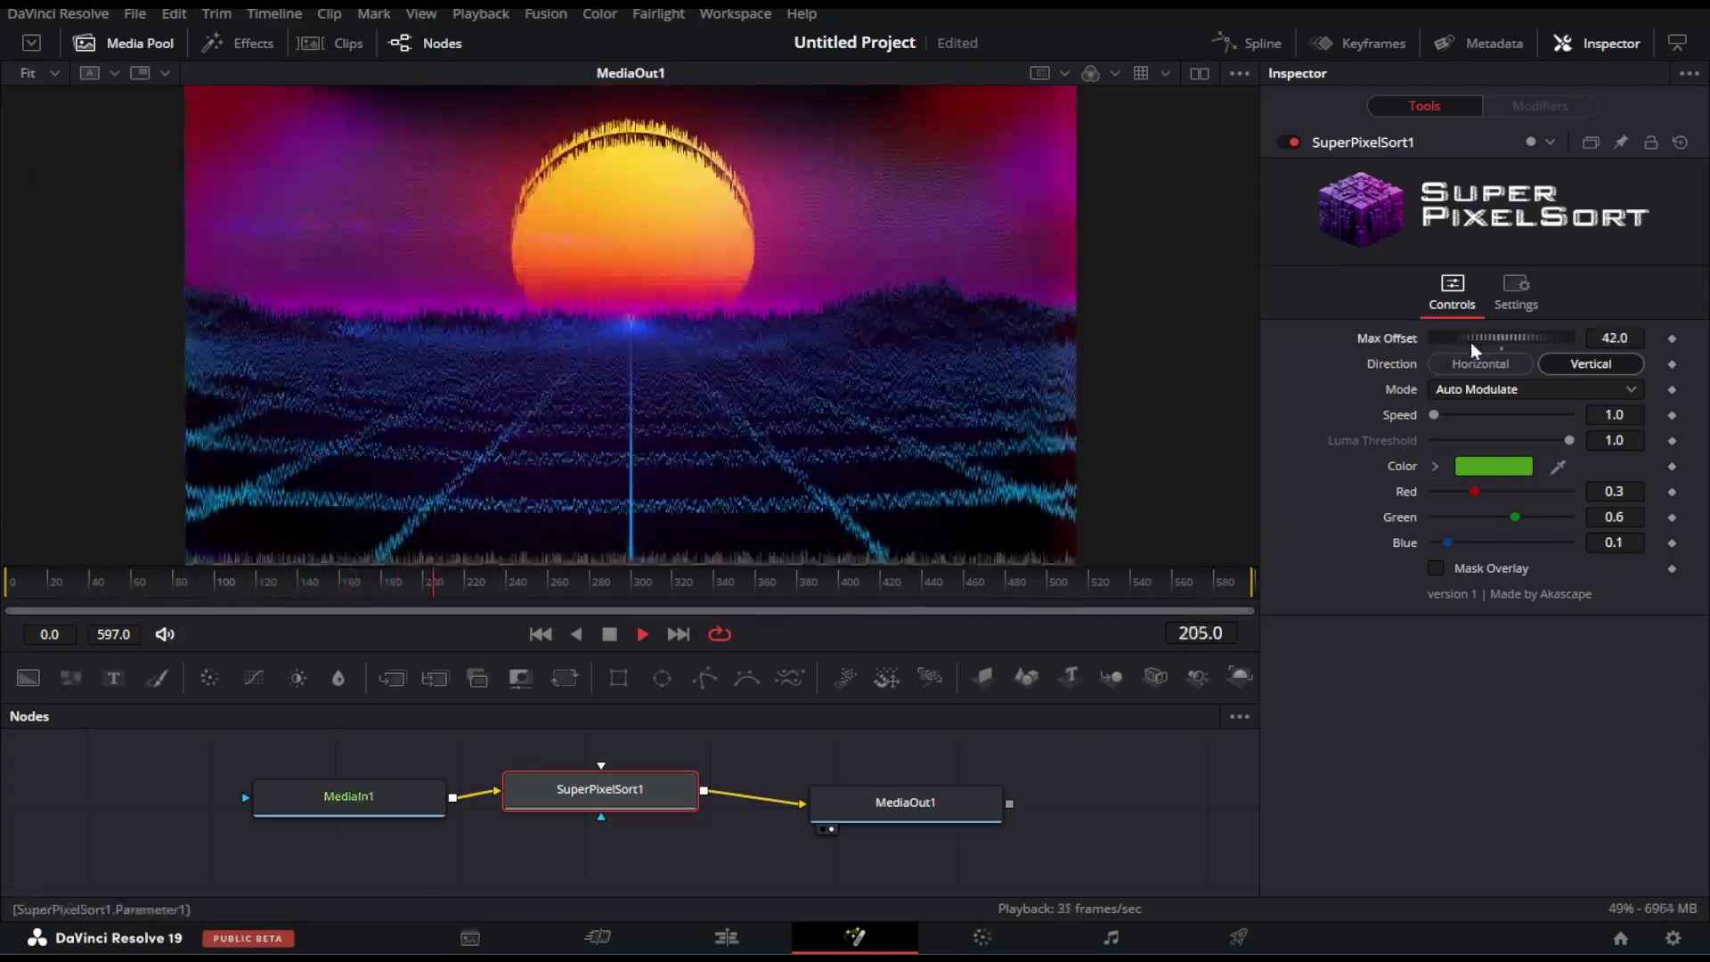
{"action": "scroll", "coordinate": [1462, 348], "scroll_direction": "up", "scroll_amount": 5}
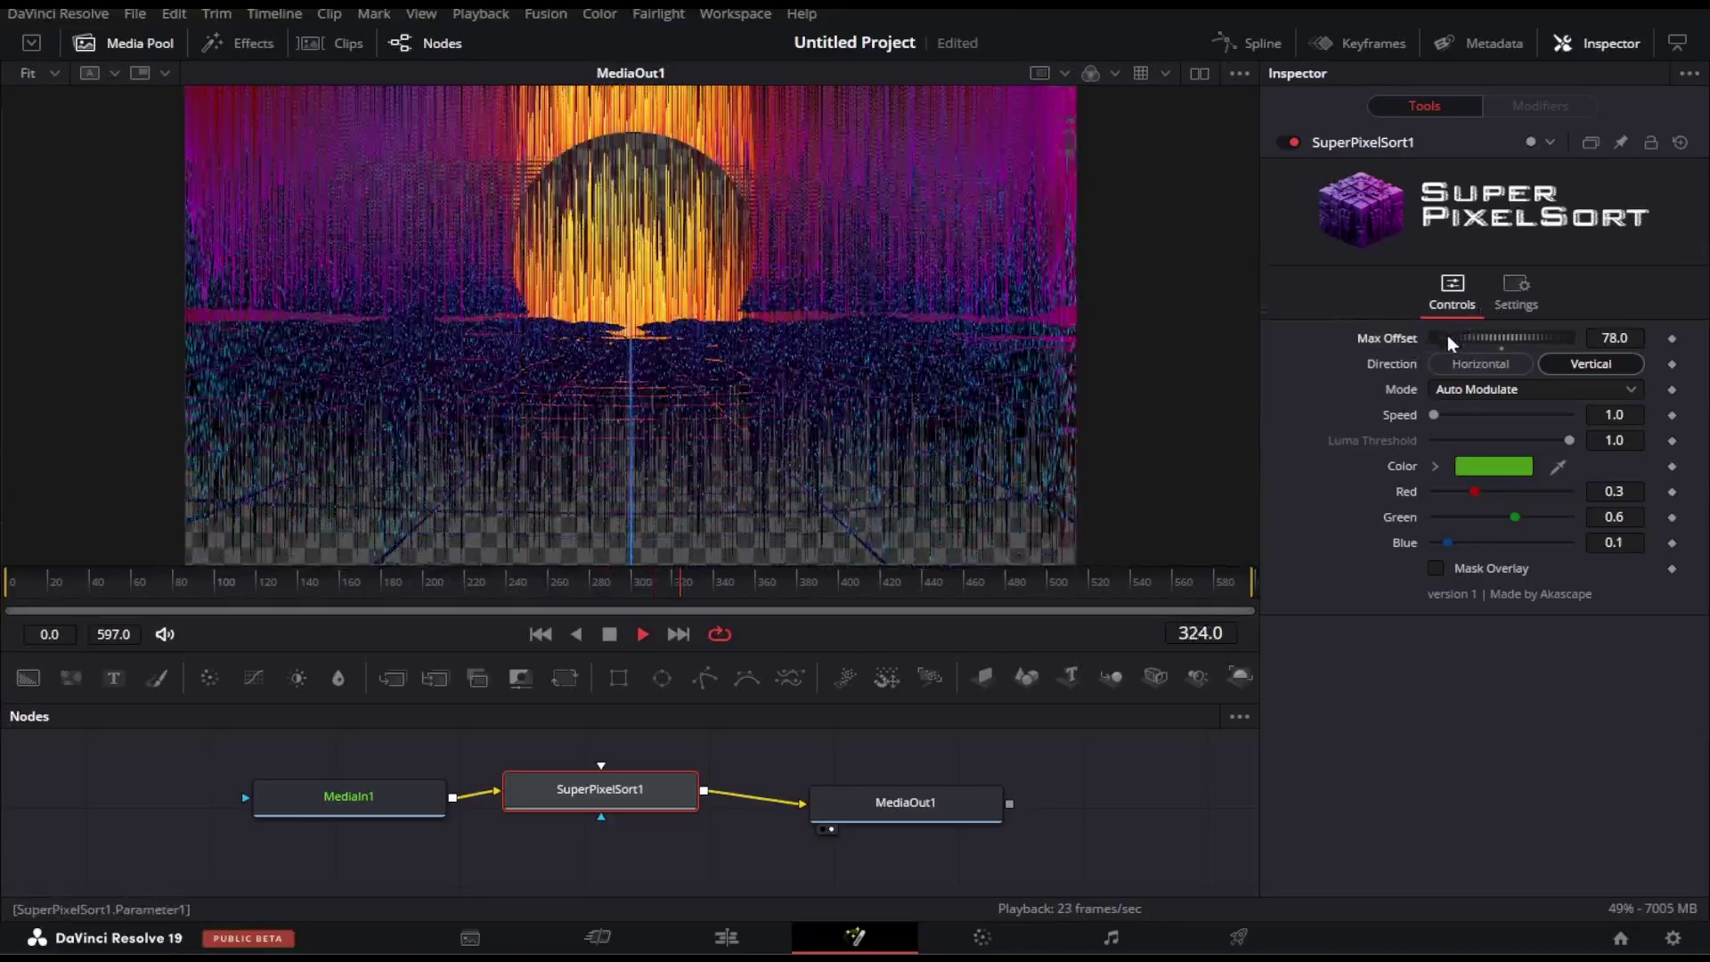
Drag SuperPixelSort1's Max Offset to -263 and rewind to frame 0.
{"action": "mouse_move", "coordinate": [1450, 344]}
{"action": "left_mouse_down"}
{"action": "mouse_move", "coordinate": [1376, 346]}
{"action": "mouse_move", "coordinate": [1527, 348]}
{"action": "mouse_move", "coordinate": [1249, 352]}
{"action": "left_mouse_up"}
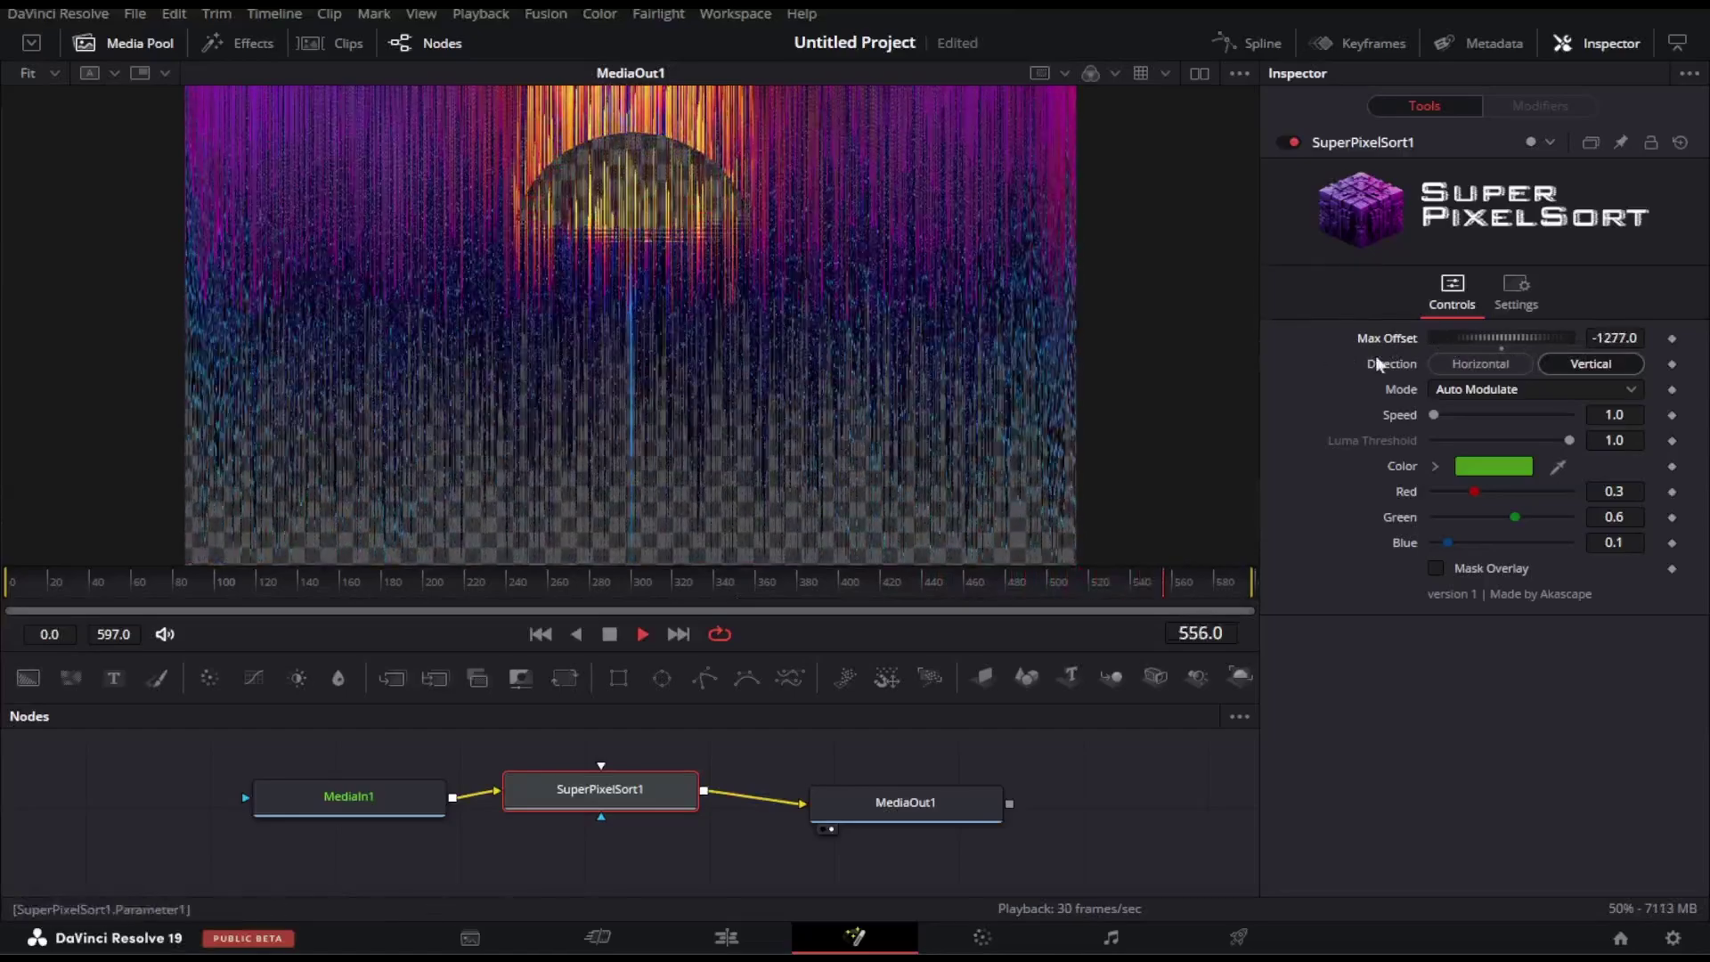
{"action": "left_click", "coordinate": [541, 635]}
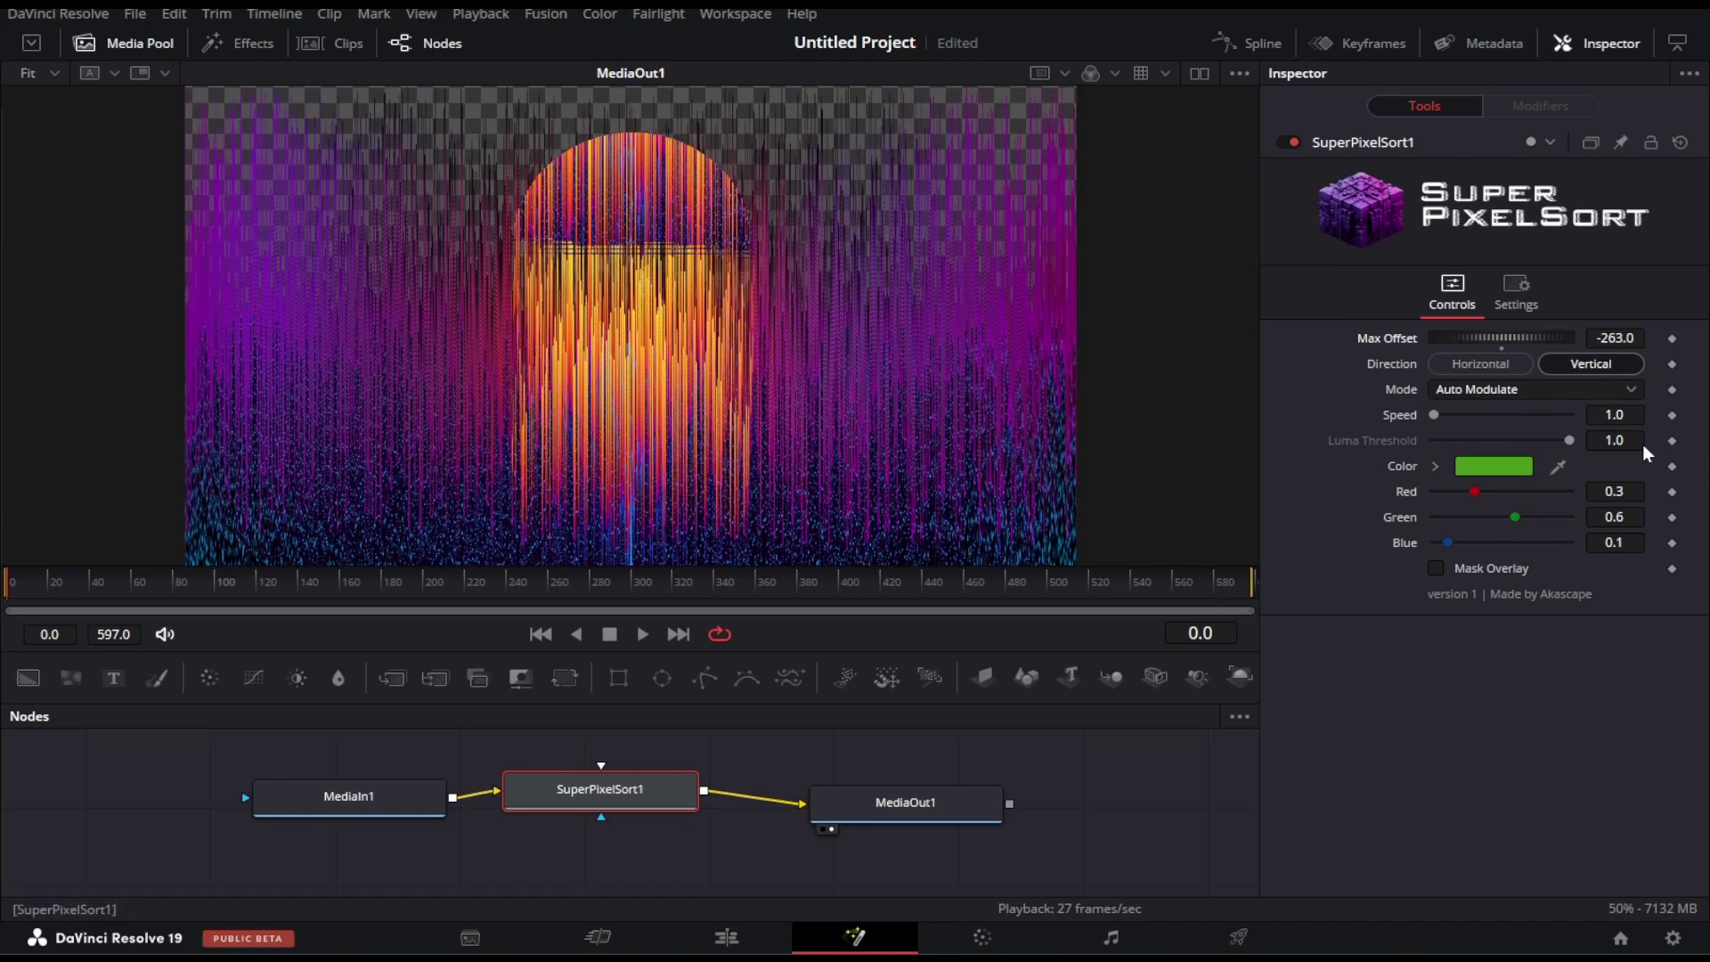
Switch the sort Direction to Horizontal and preview it with a brief playback.
{"action": "left_click", "coordinate": [1503, 371]}
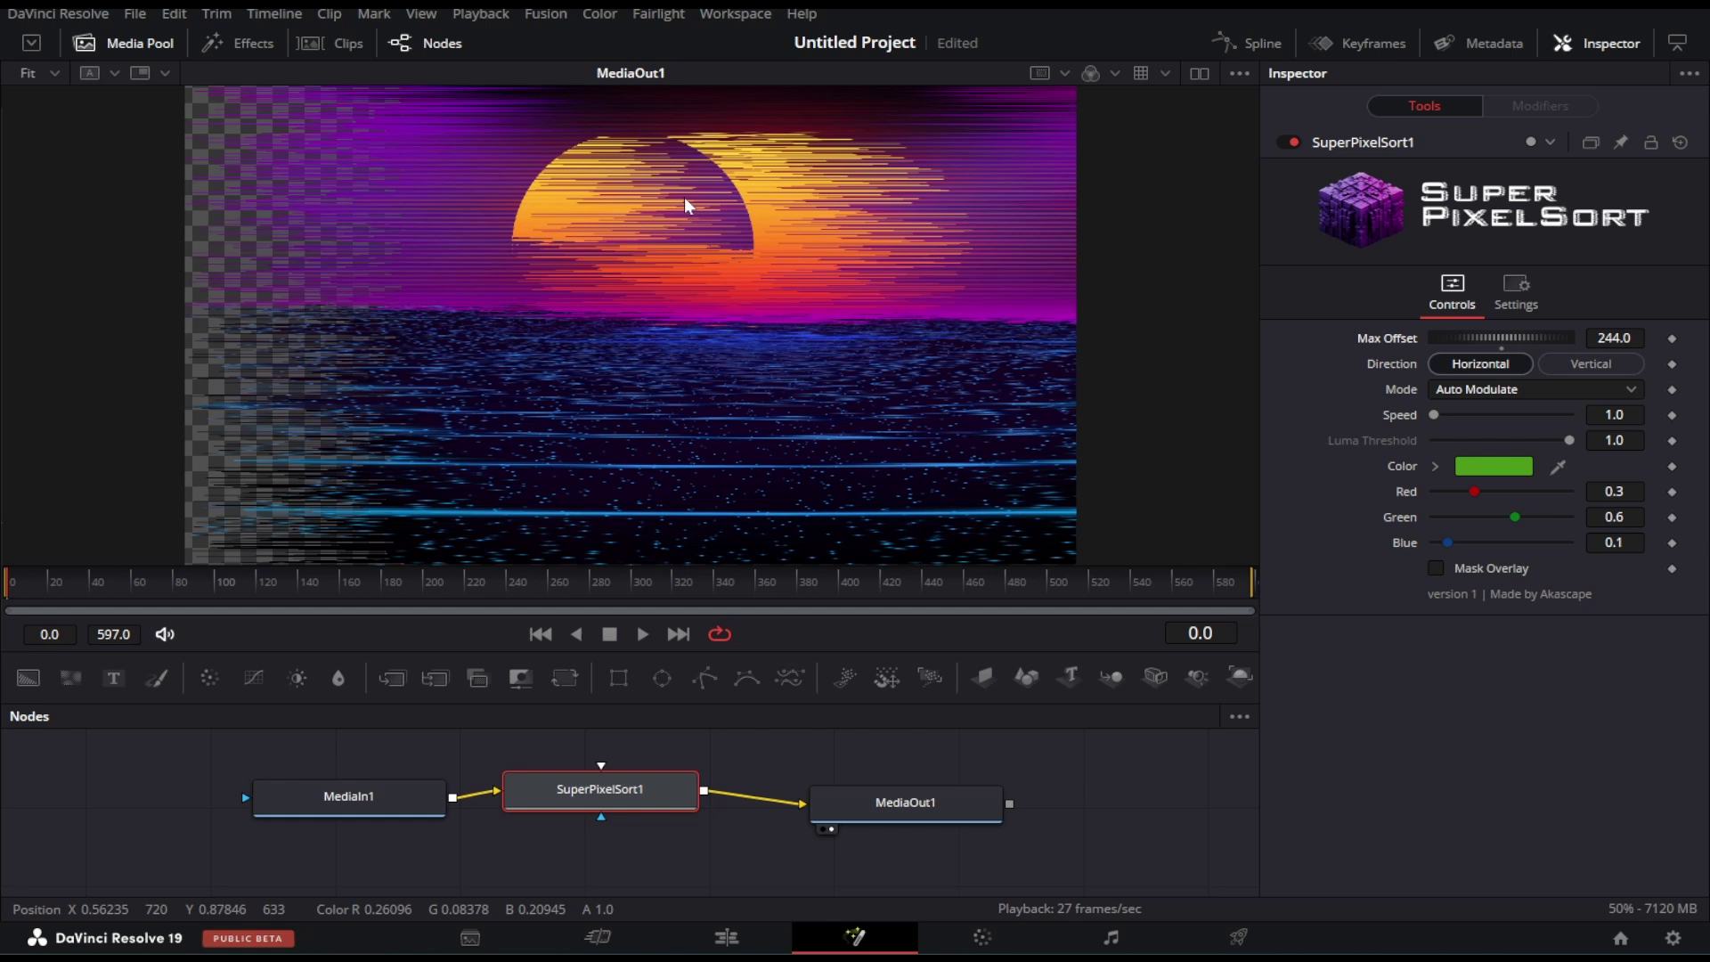
{"action": "scroll", "coordinate": [604, 252], "scroll_direction": "up", "scroll_amount": 3}
{"action": "scroll", "coordinate": [592, 274], "scroll_direction": "down", "scroll_amount": 1}
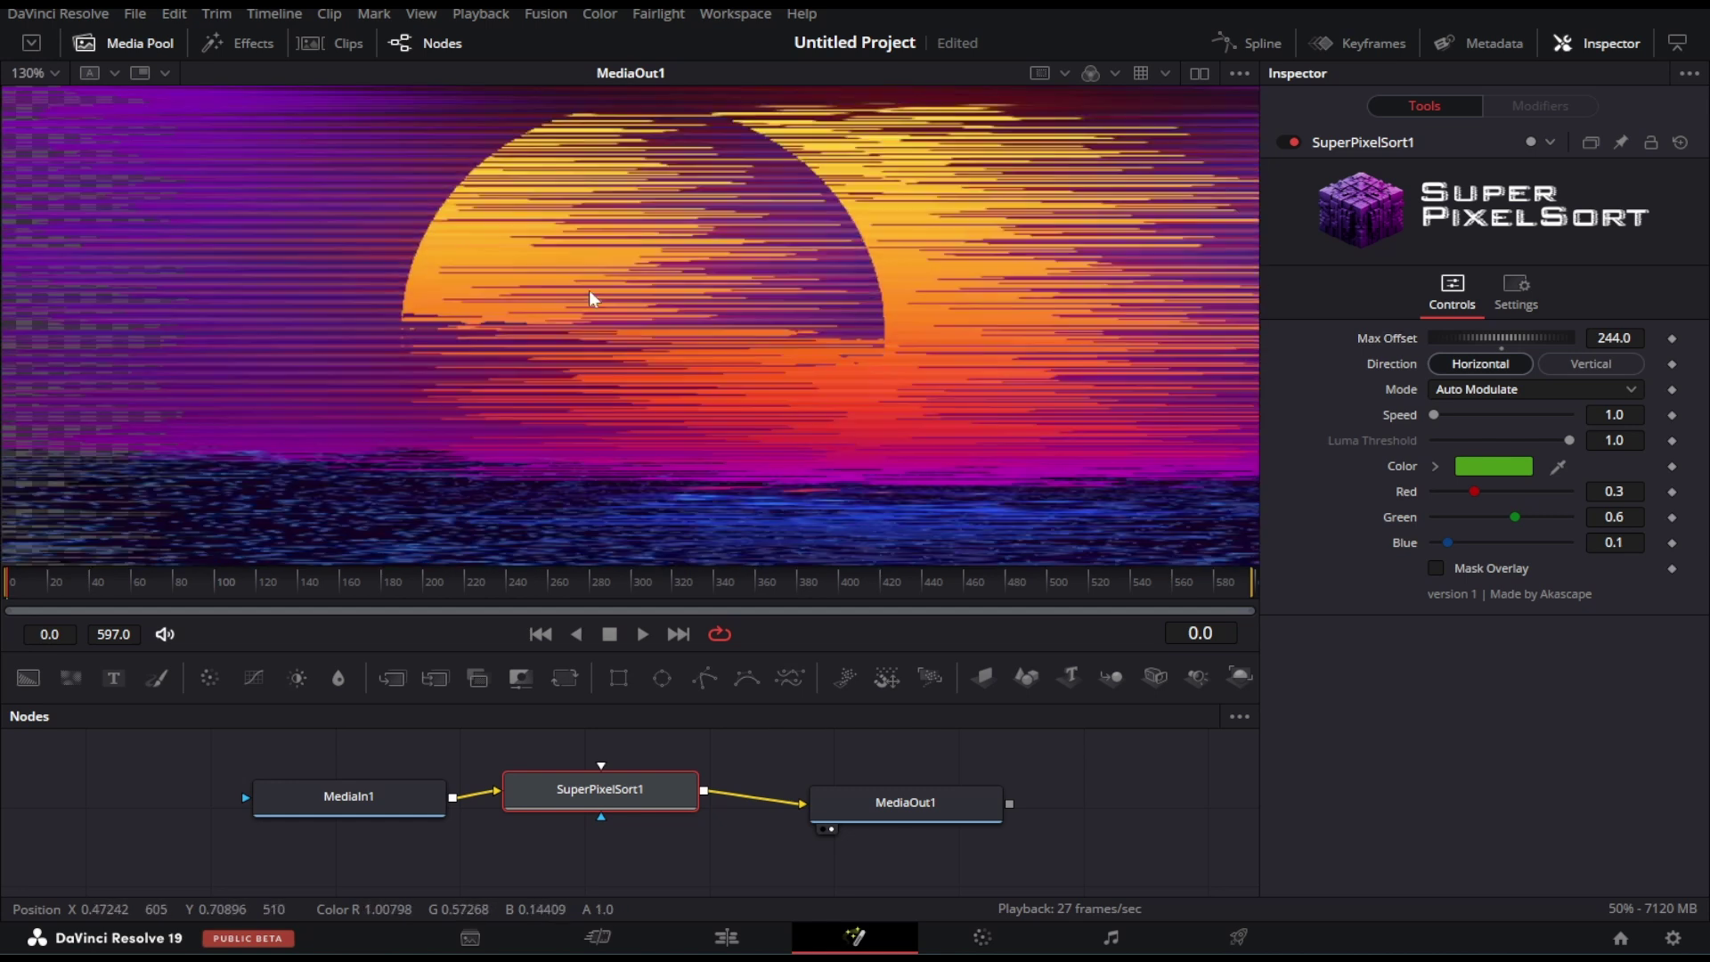
{"action": "scroll", "coordinate": [592, 274], "scroll_direction": "down", "scroll_amount": 2}
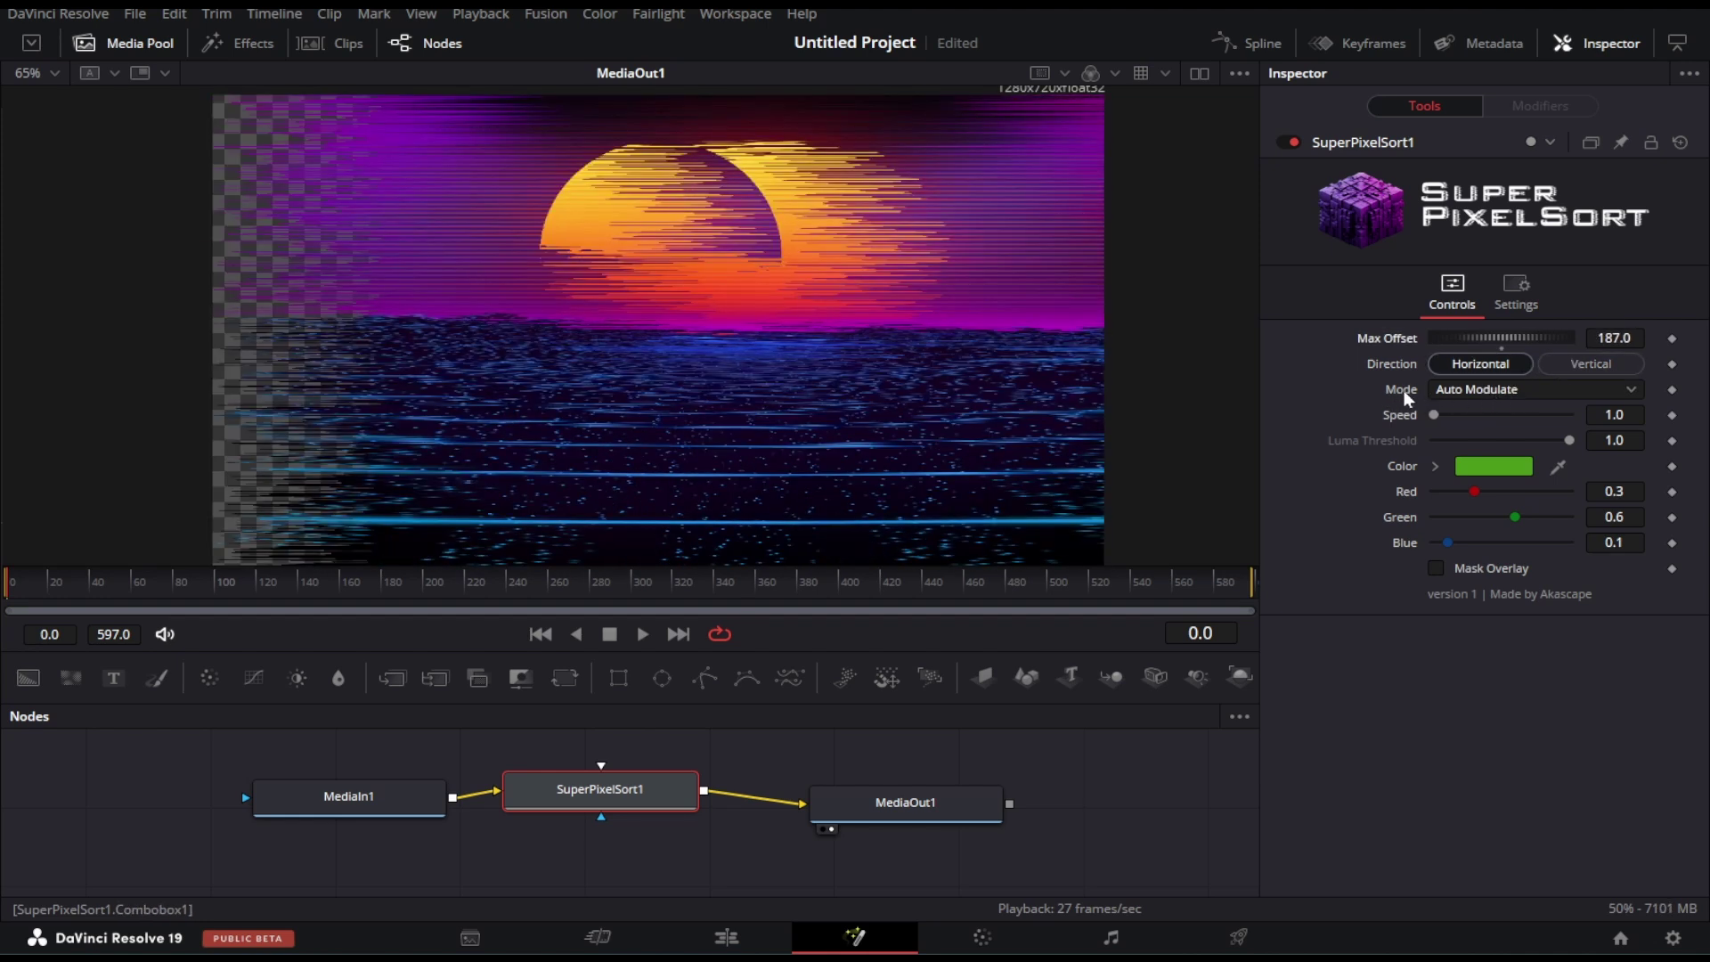
{"action": "key", "text": "space"}
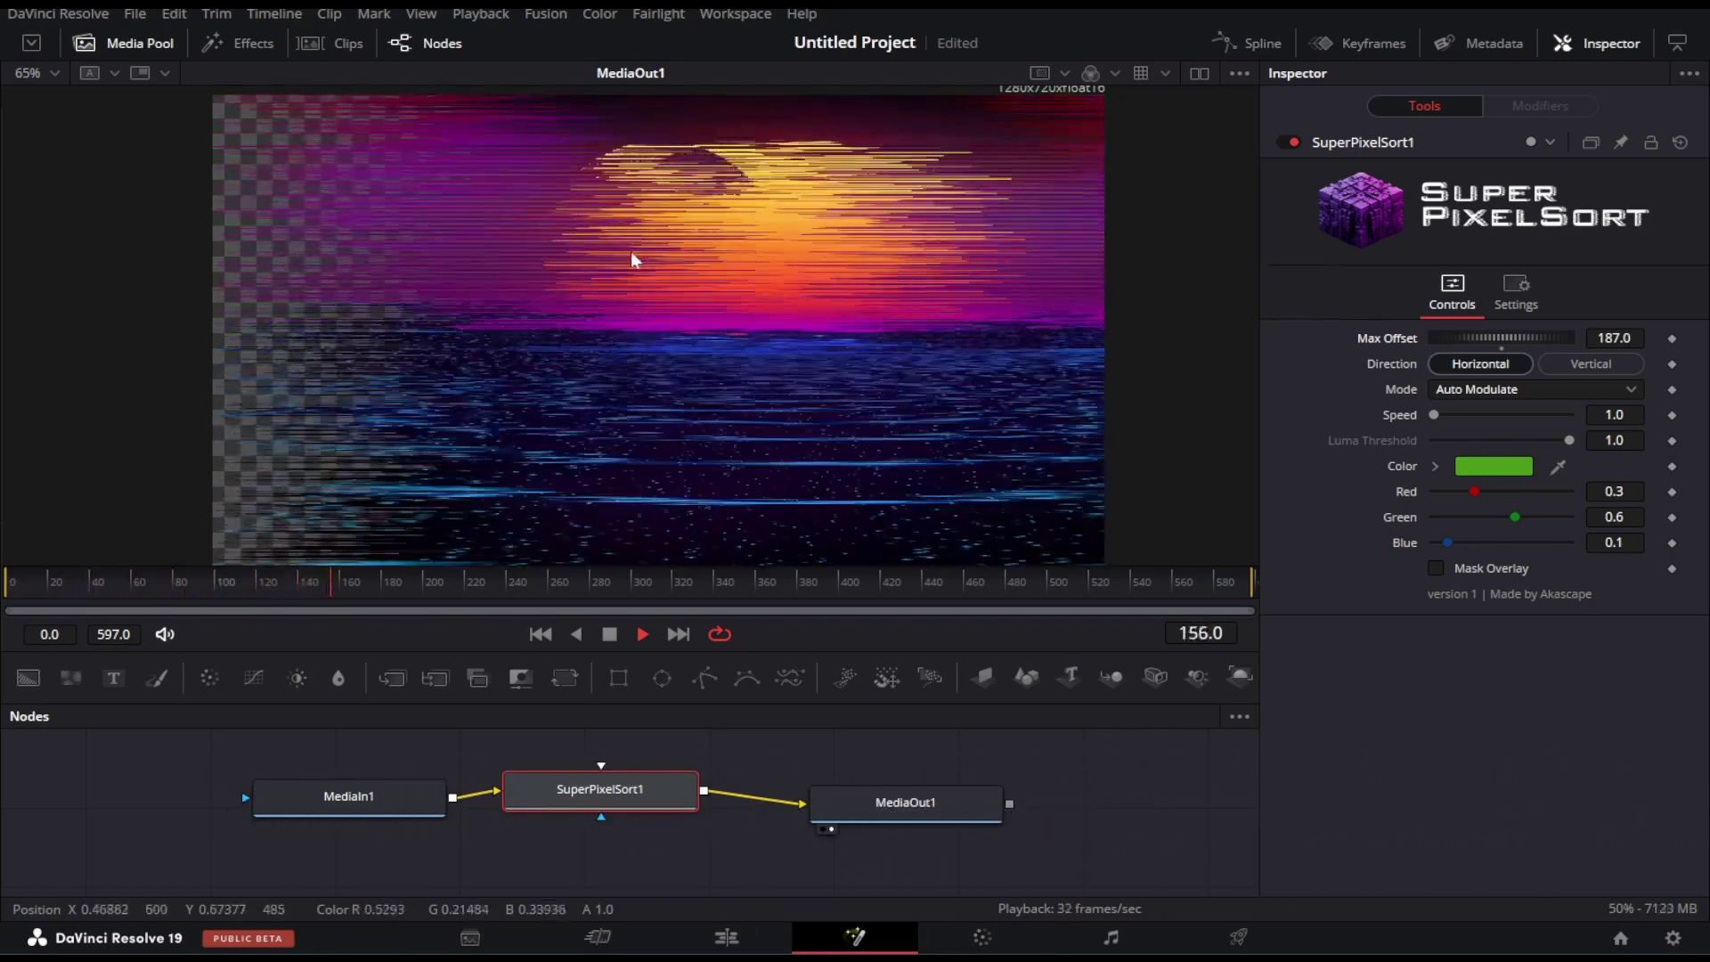
{"action": "key", "text": "space"}
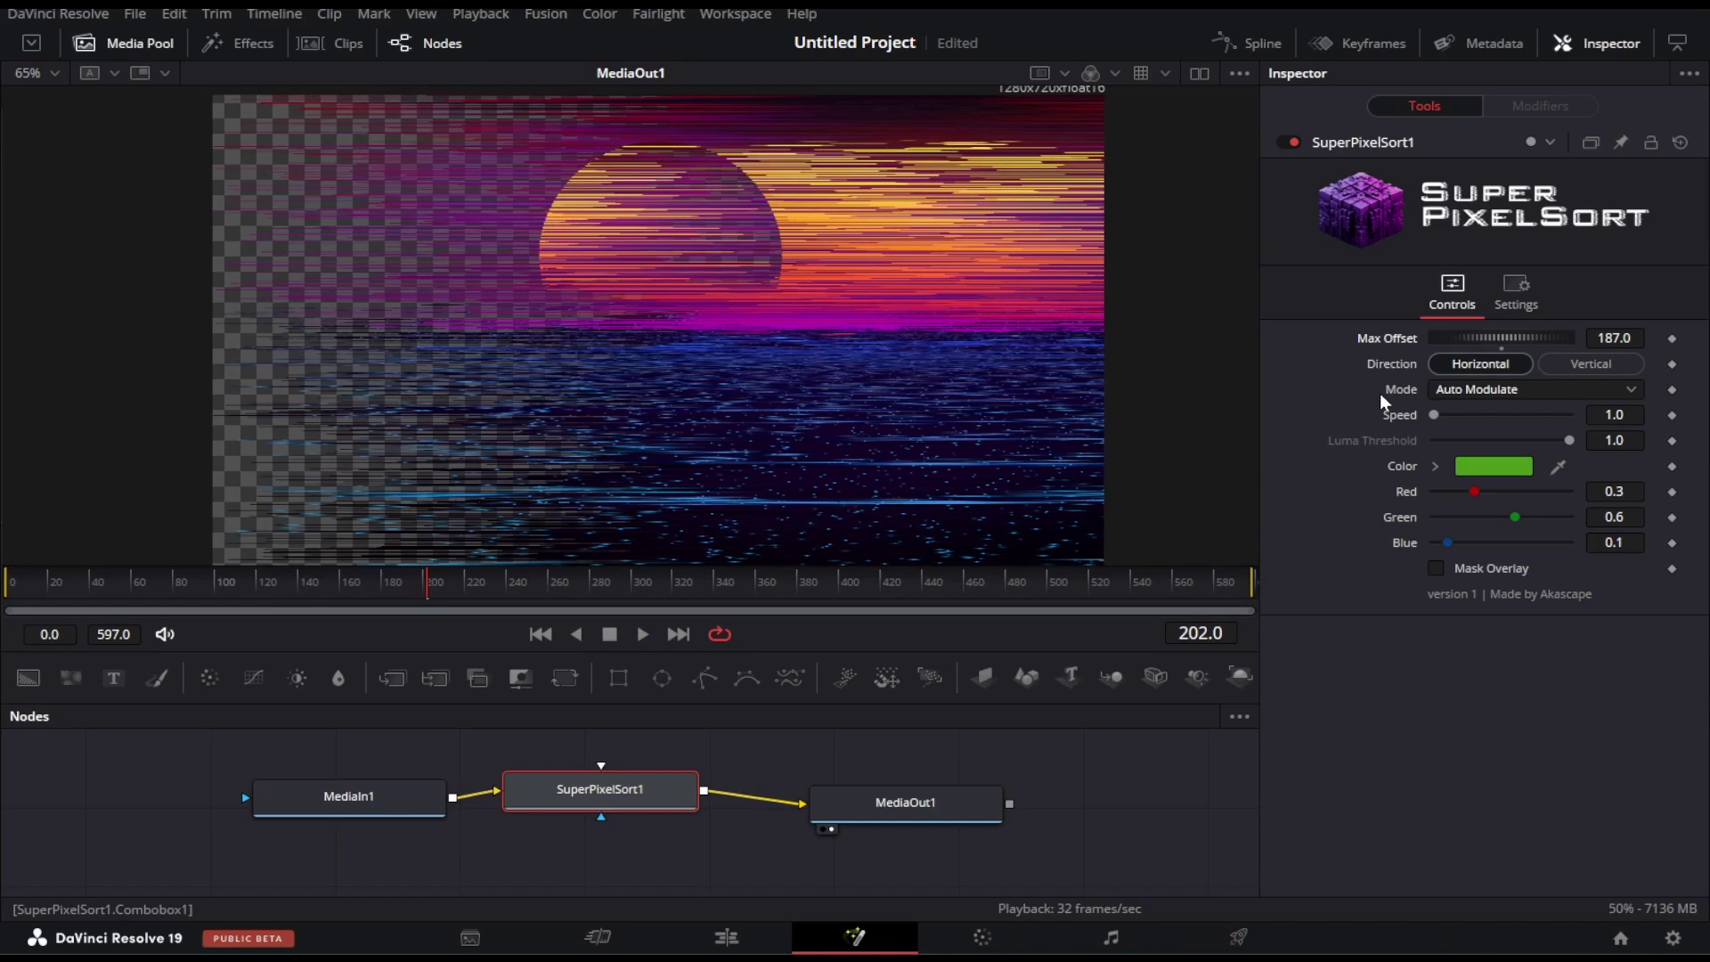
Switch SuperPixelSort1 to Manual mode and push Max Offset to 383.
{"action": "left_click", "coordinate": [1483, 393]}
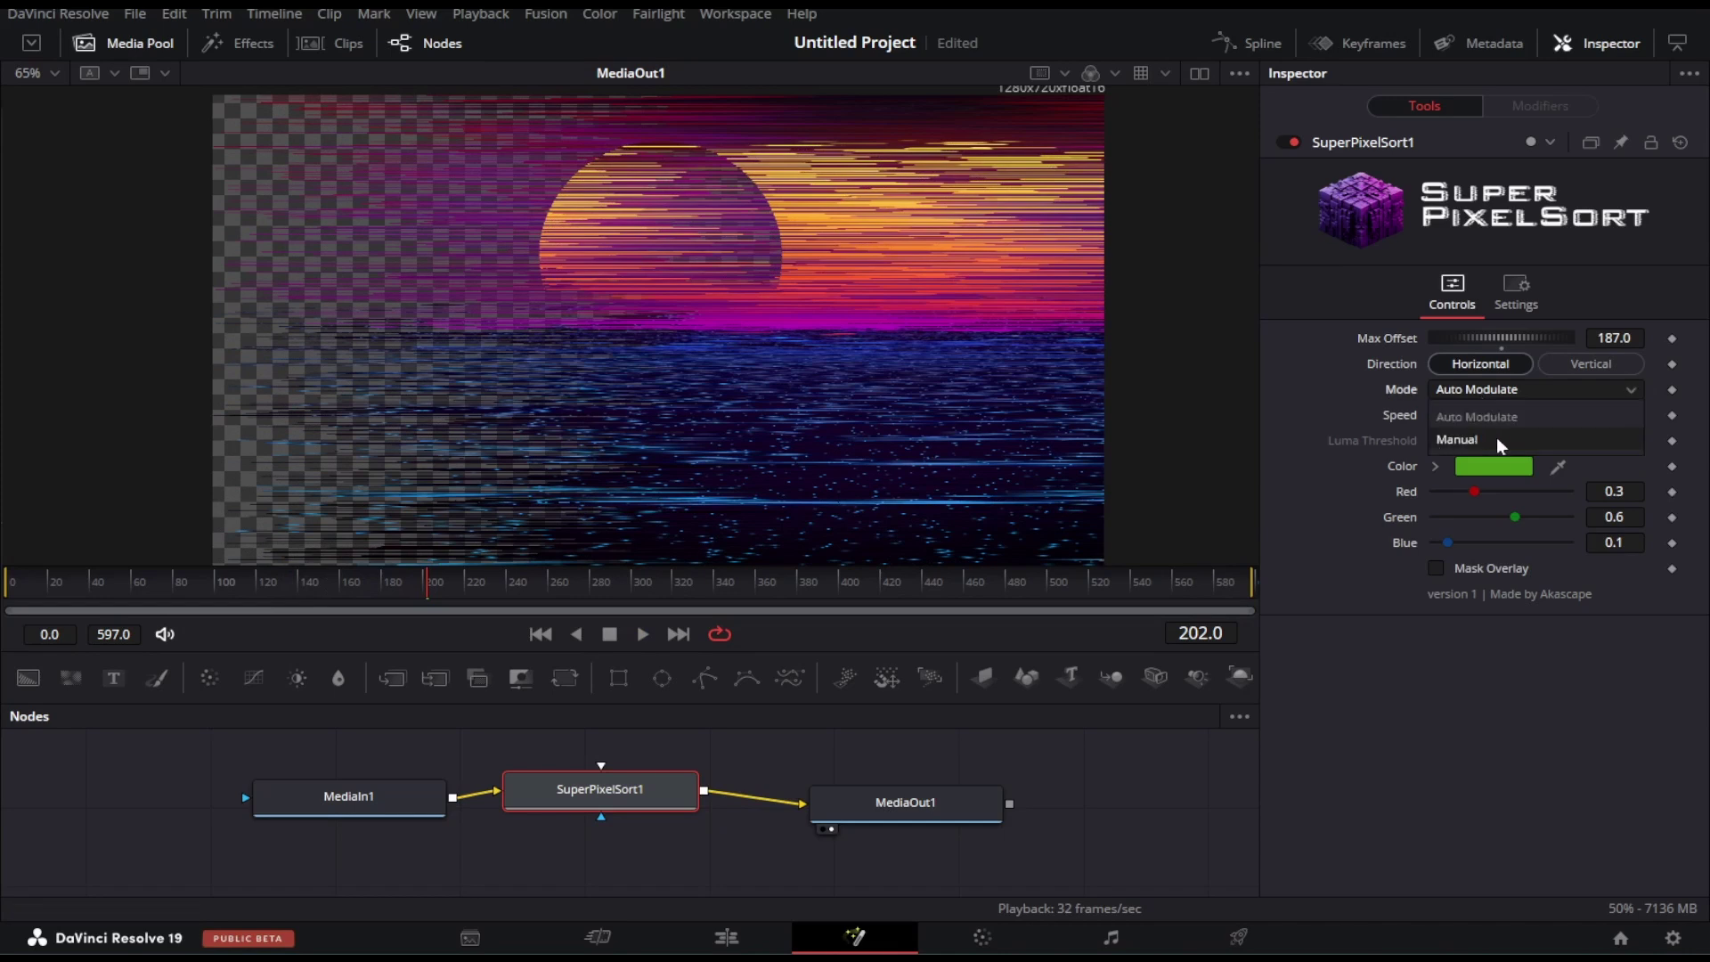
{"action": "left_click", "coordinate": [1498, 441]}
{"action": "mouse_move", "coordinate": [1437, 419]}
{"action": "left_mouse_down"}
{"action": "mouse_move", "coordinate": [1545, 413]}
{"action": "mouse_move", "coordinate": [1432, 414]}
{"action": "left_mouse_up"}
{"action": "left_click_drag", "start_coordinate": [1482, 351], "coordinate": [1422, 370]}
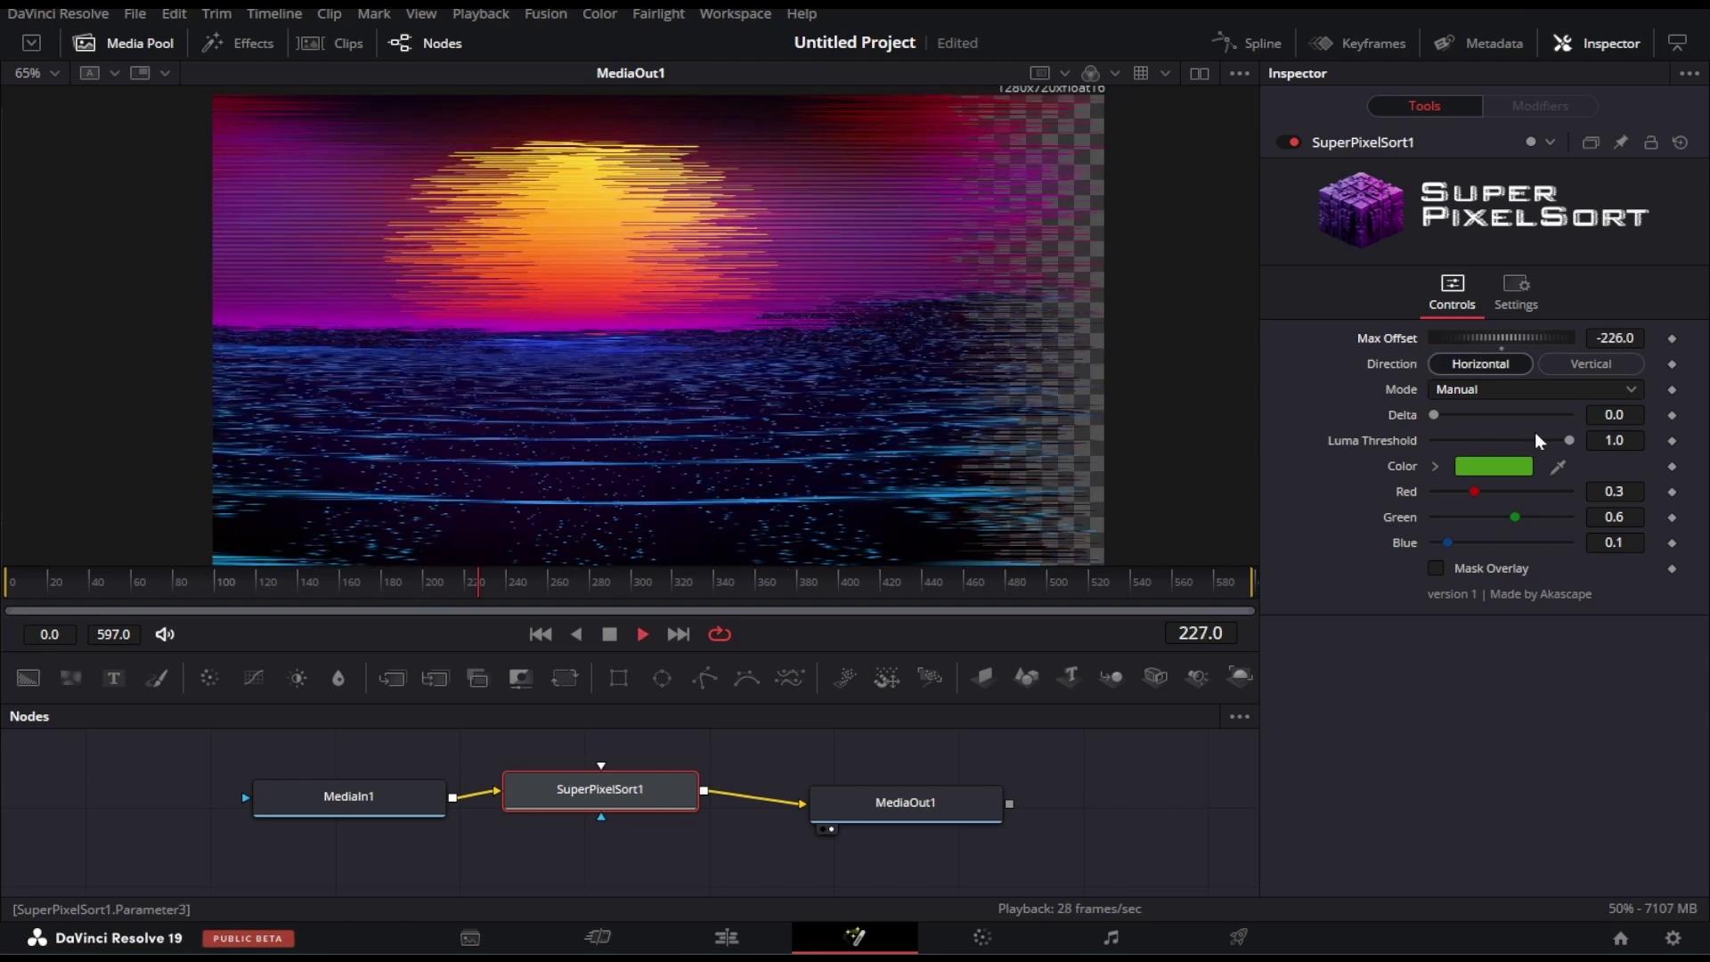
{"action": "mouse_move", "coordinate": [1490, 343]}
{"action": "left_mouse_down"}
{"action": "mouse_move", "coordinate": [1608, 352]}
{"action": "mouse_move", "coordinate": [1543, 378]}
{"action": "left_mouse_up"}
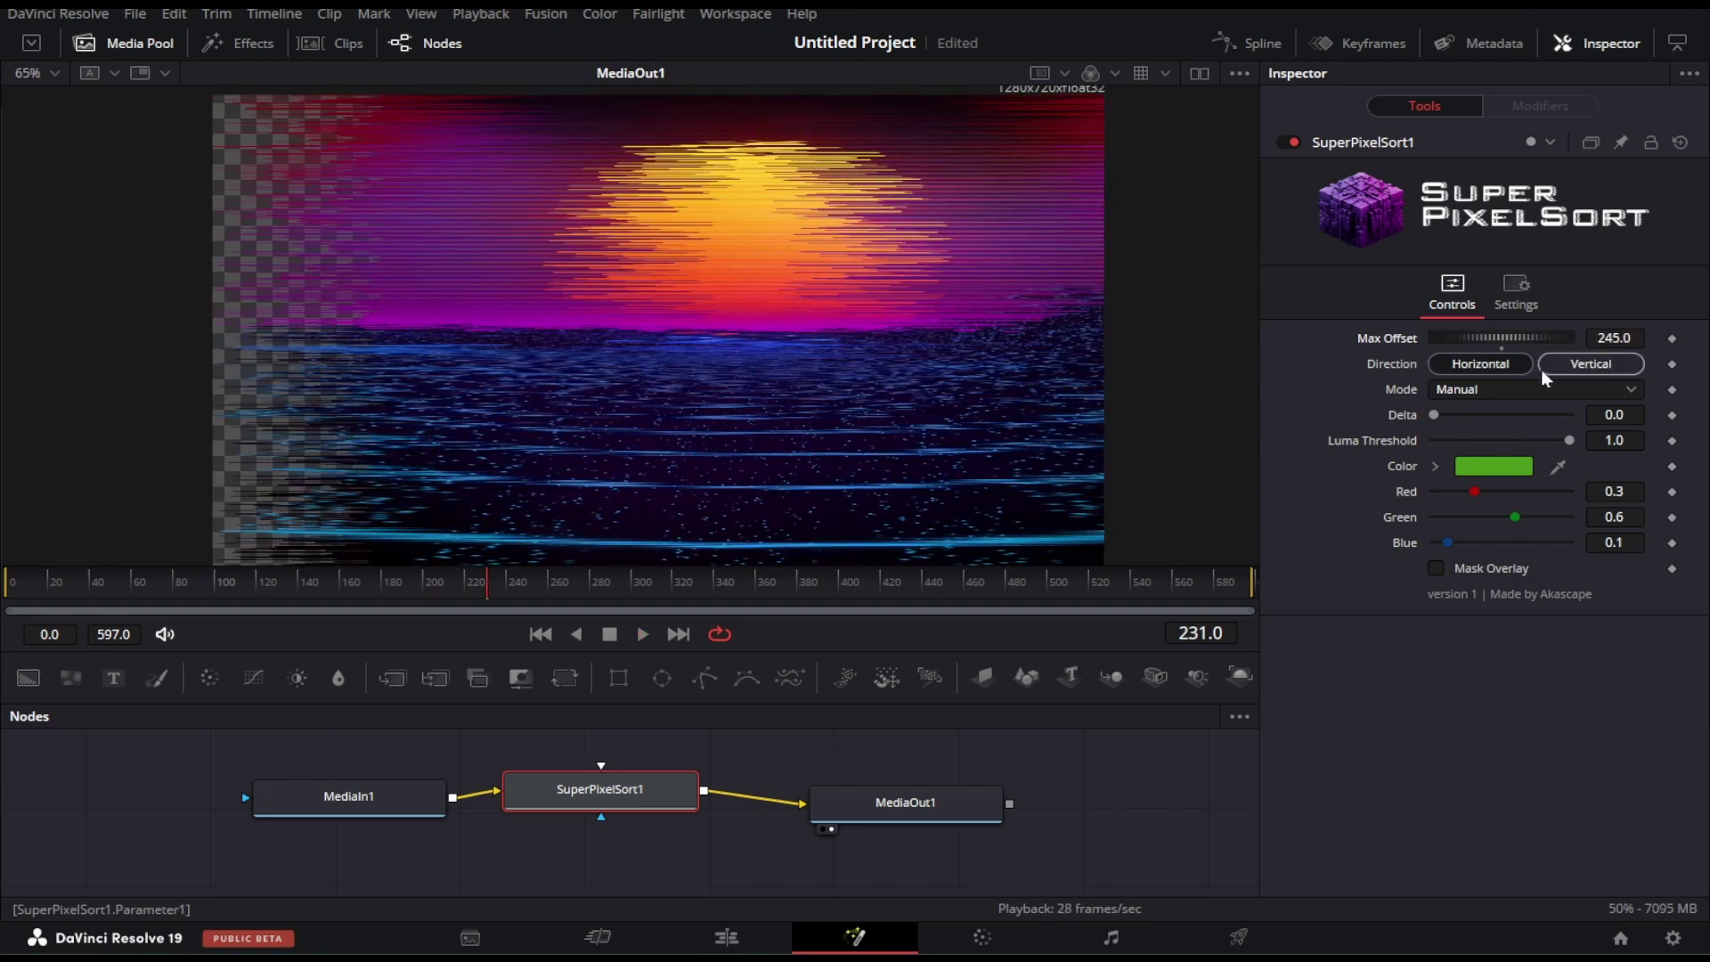
Raise Delta to its 3.0 maximum and drop Luma Threshold to 0.0.
{"action": "mouse_move", "coordinate": [1435, 415]}
{"action": "left_mouse_down"}
{"action": "mouse_move", "coordinate": [1602, 425]}
{"action": "mouse_move", "coordinate": [1386, 443]}
{"action": "left_mouse_up"}
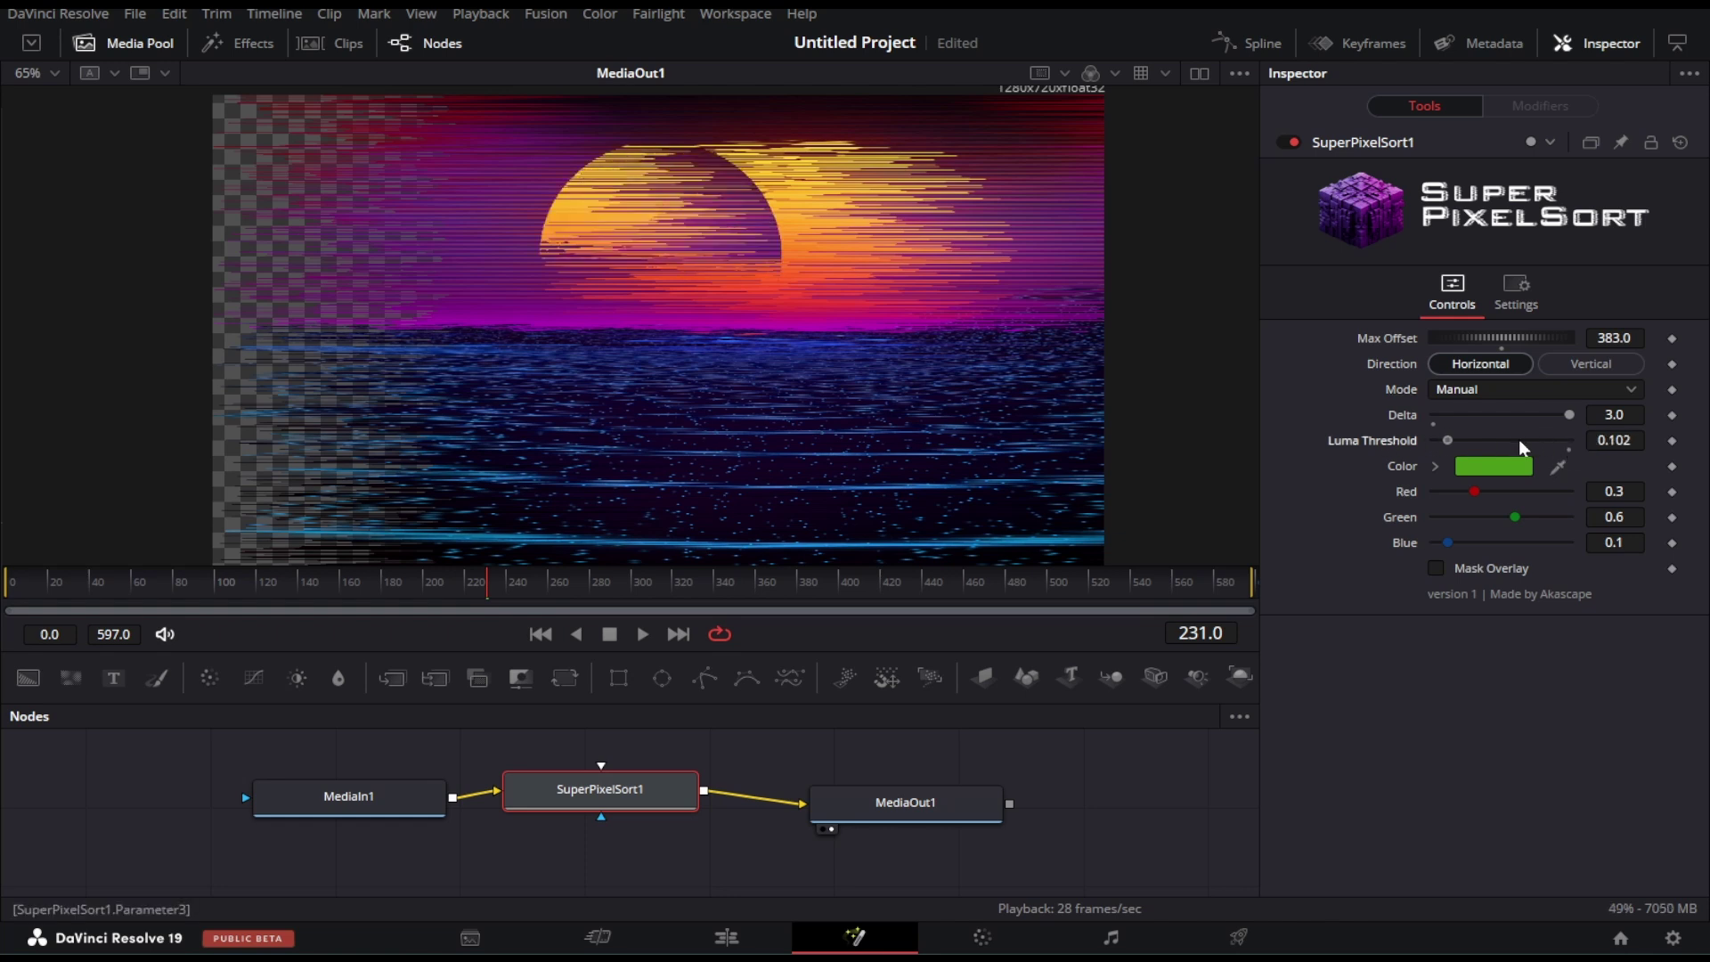
{"action": "left_click_drag", "start_coordinate": [1520, 447], "coordinate": [1420, 445]}
{"action": "left_click_drag", "start_coordinate": [1468, 451], "coordinate": [1353, 461]}
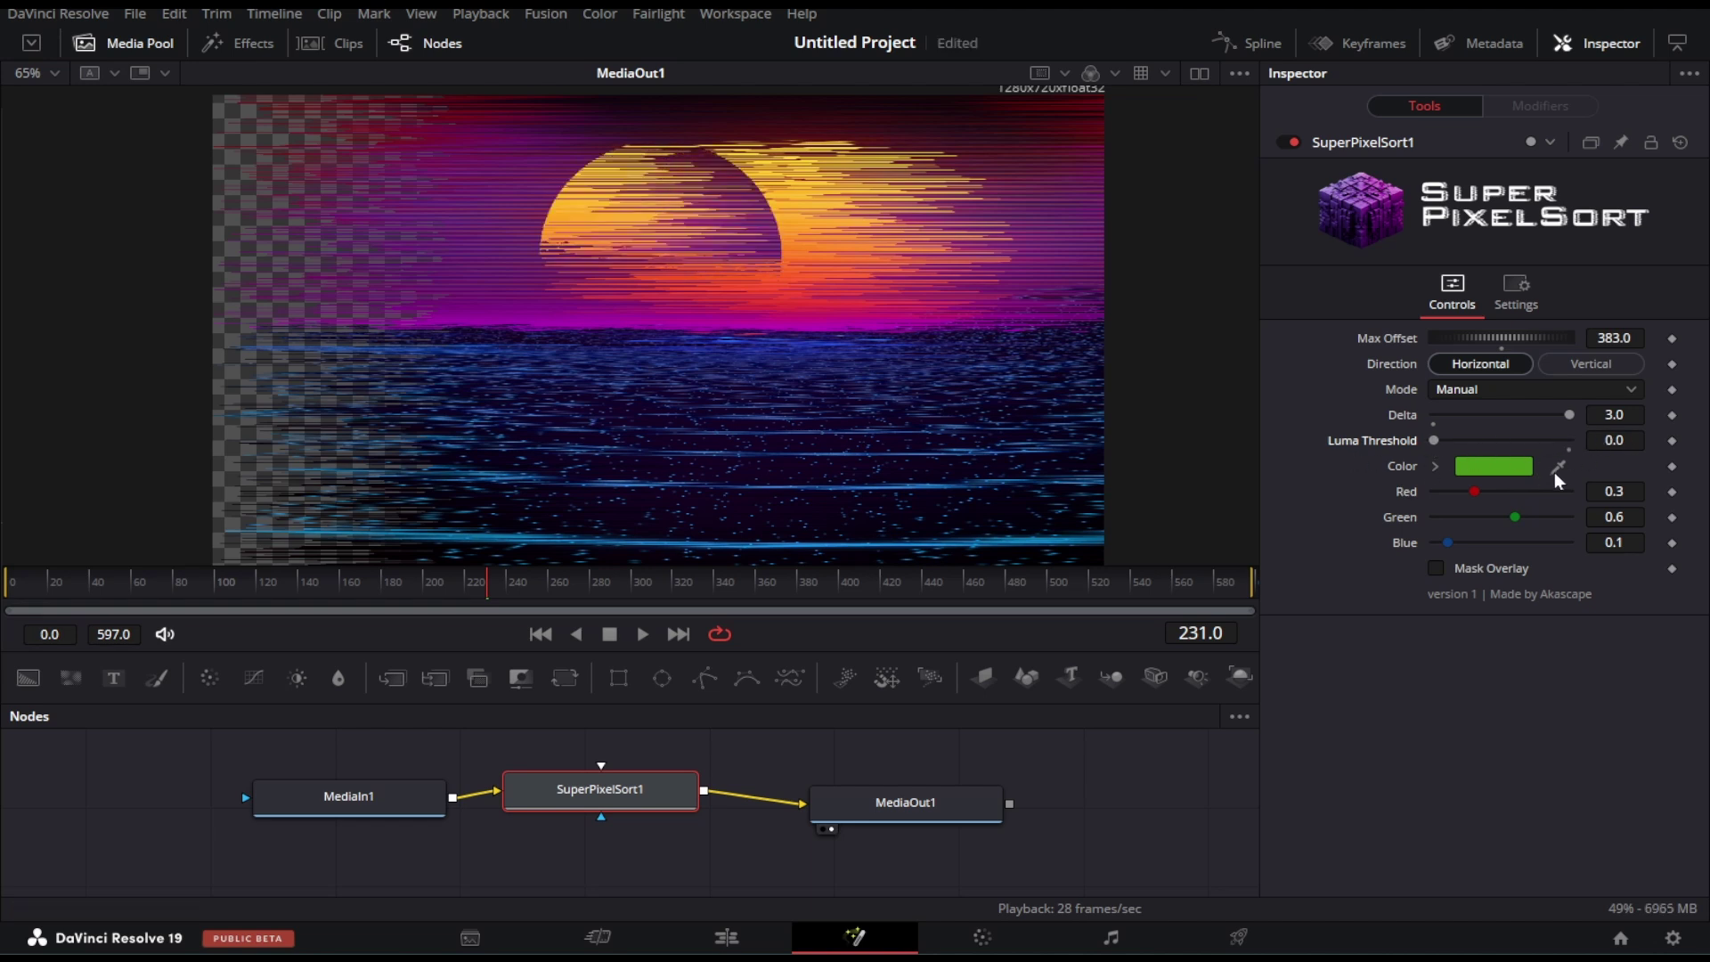
Sample a sort colour from the footage, then darken it to muted rose (R 0.559, G 0.364, B 0.318).
{"action": "mouse_move", "coordinate": [890, 329]}
{"action": "left_mouse_down"}
{"action": "mouse_move", "coordinate": [762, 316]}
{"action": "mouse_move", "coordinate": [734, 219]}
{"action": "mouse_move", "coordinate": [710, 328]}
{"action": "mouse_move", "coordinate": [706, 277]}
{"action": "left_mouse_up"}
{"action": "mouse_move", "coordinate": [1448, 446]}
{"action": "left_mouse_down"}
{"action": "mouse_move", "coordinate": [1563, 440]}
{"action": "mouse_move", "coordinate": [1353, 453]}
{"action": "left_mouse_up"}
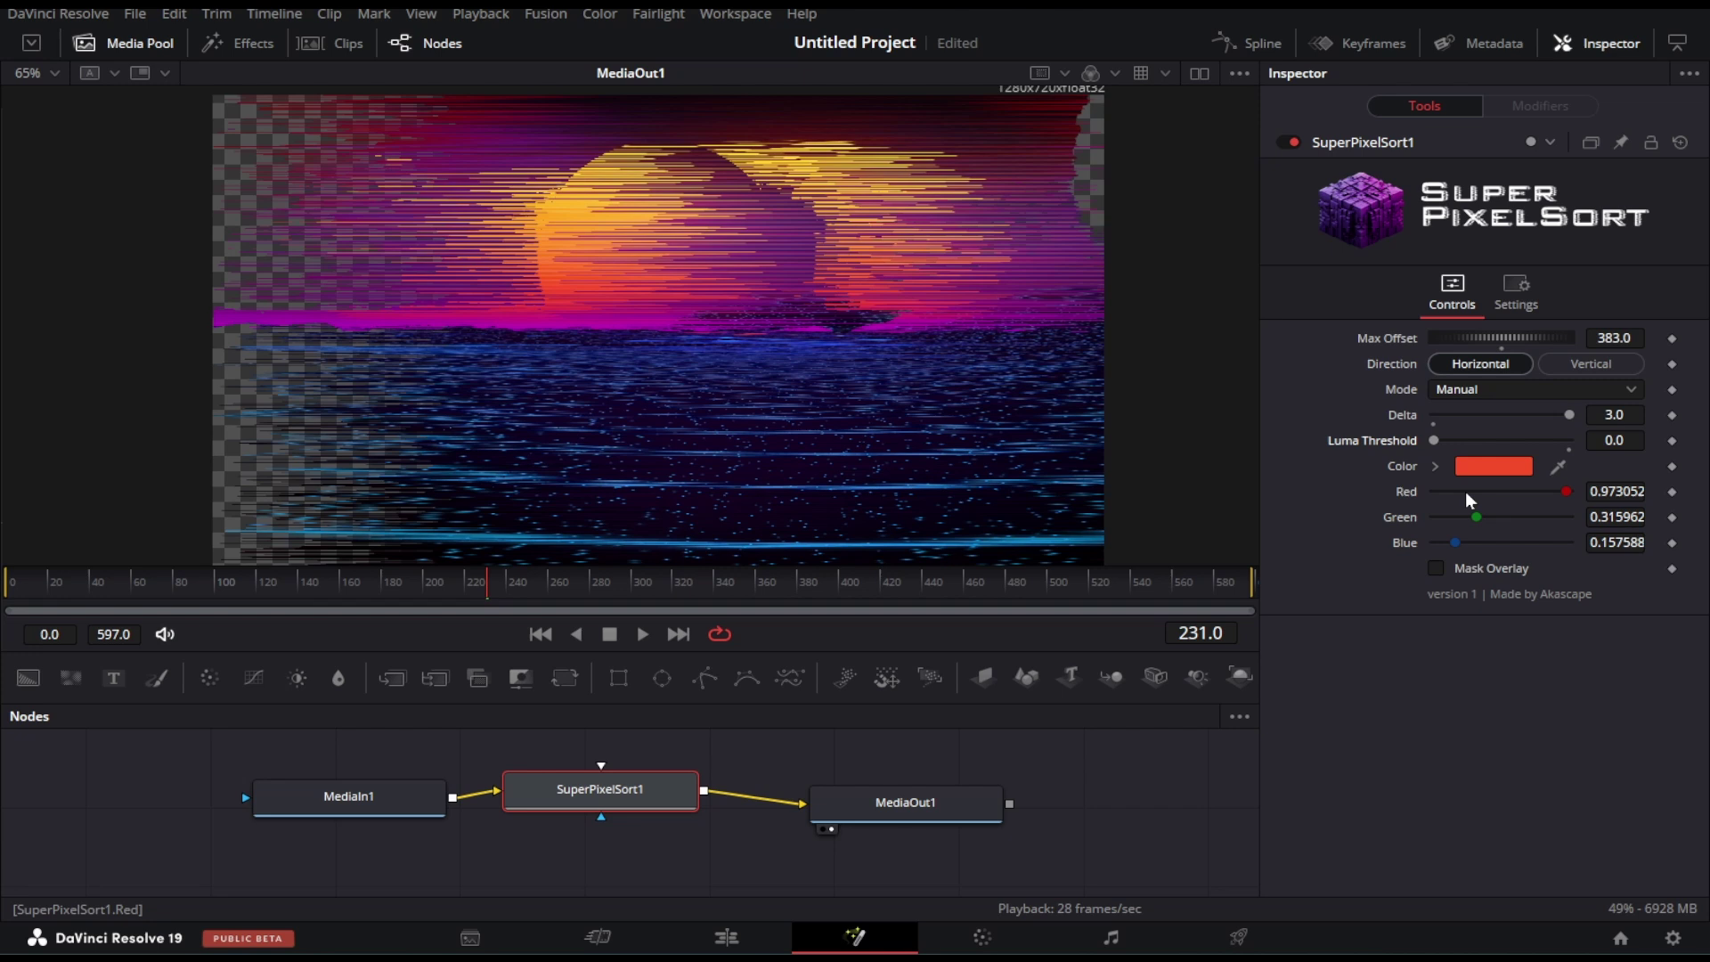
{"action": "left_click", "coordinate": [1456, 469]}
{"action": "mouse_move", "coordinate": [1489, 509]}
{"action": "left_mouse_down"}
{"action": "mouse_move", "coordinate": [1481, 586]}
{"action": "mouse_move", "coordinate": [1519, 501]}
{"action": "mouse_move", "coordinate": [1511, 545]}
{"action": "left_mouse_up"}
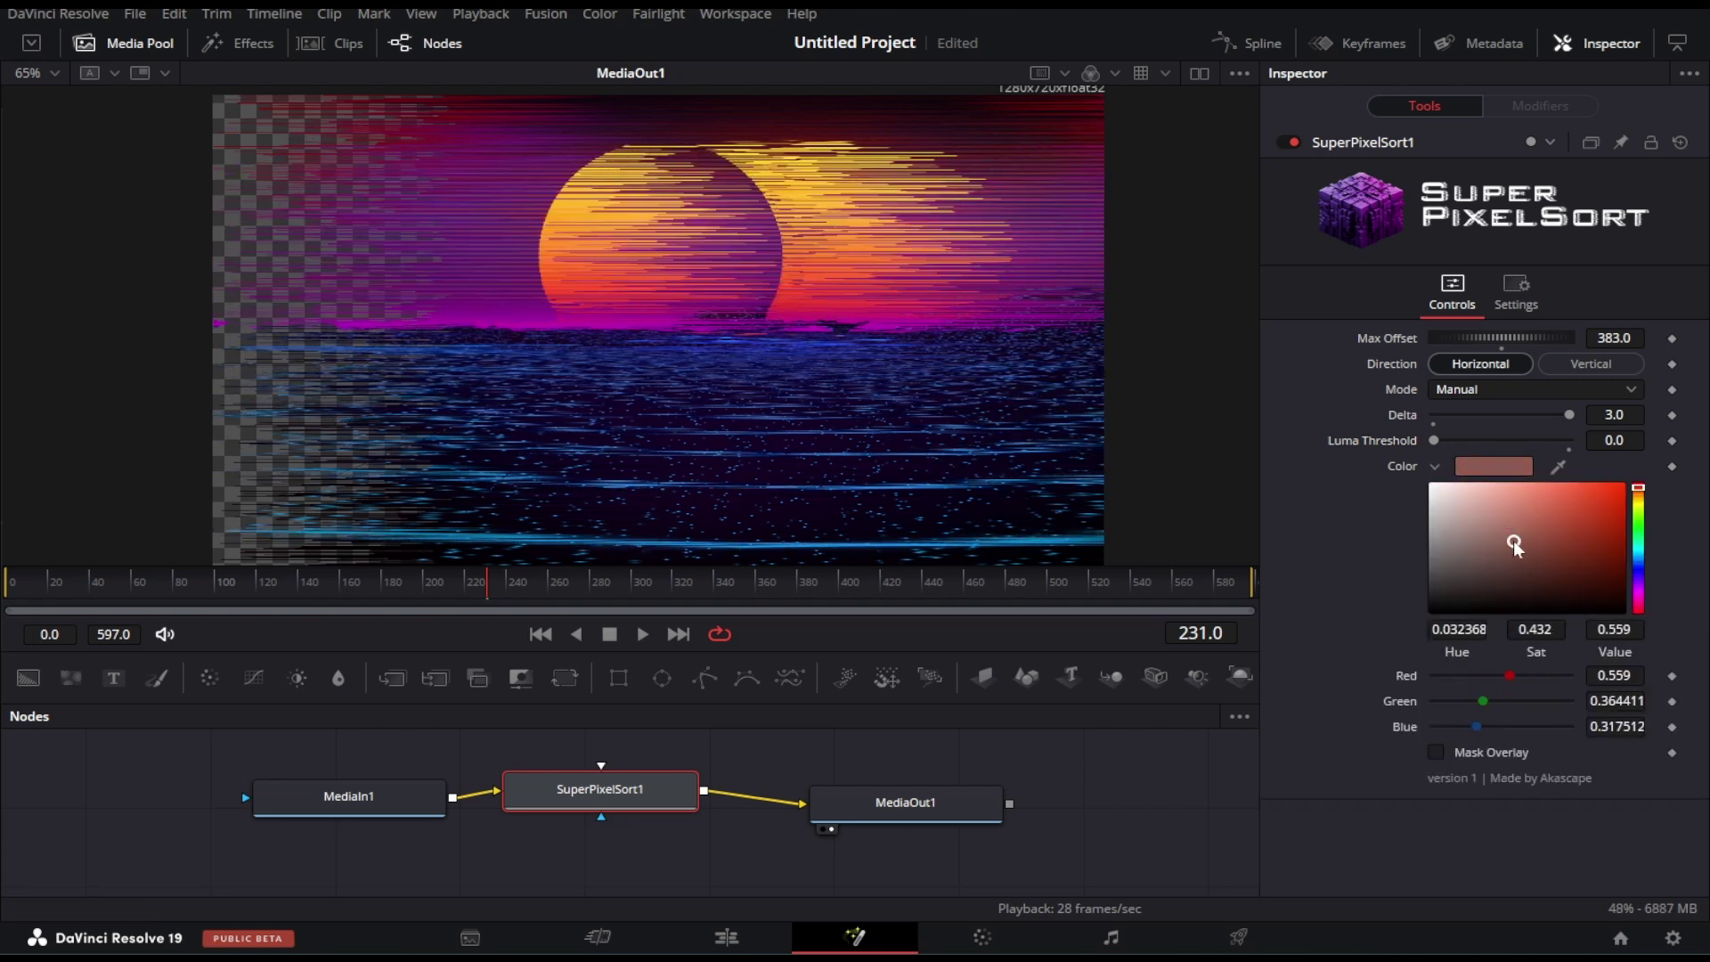
{"action": "left_click", "coordinate": [1436, 466]}
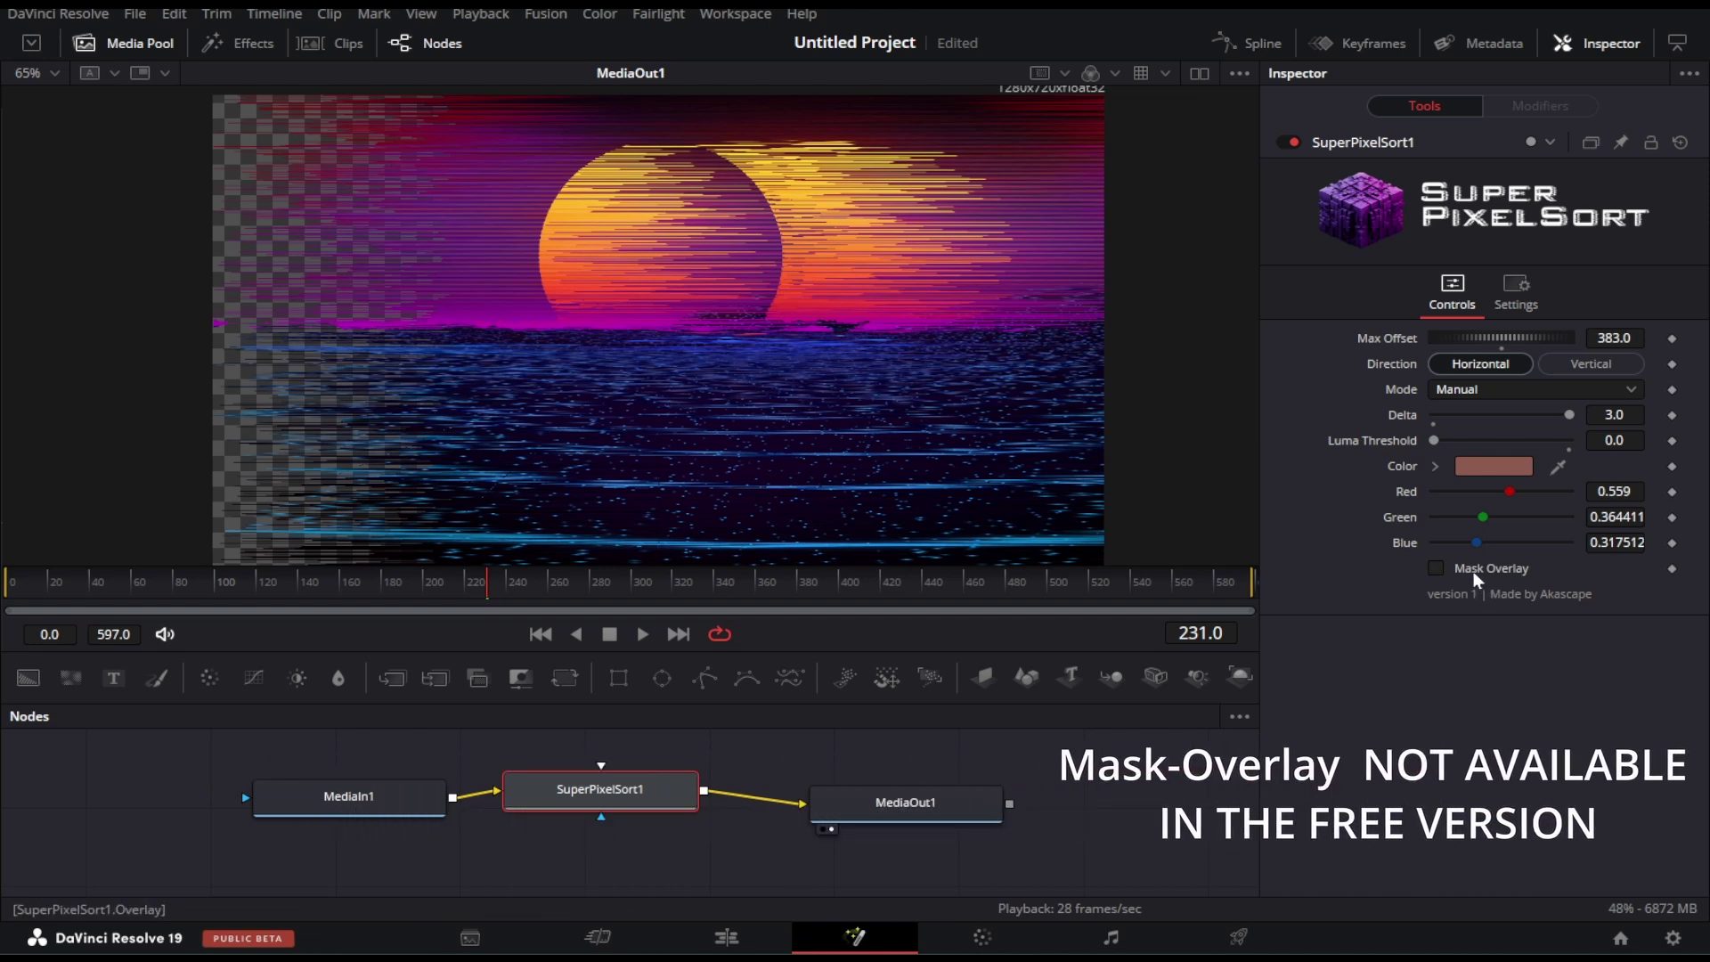
Toggle Mask Overlay on and back off, then select the Text1 title layer.
{"action": "left_click", "coordinate": [1437, 567]}
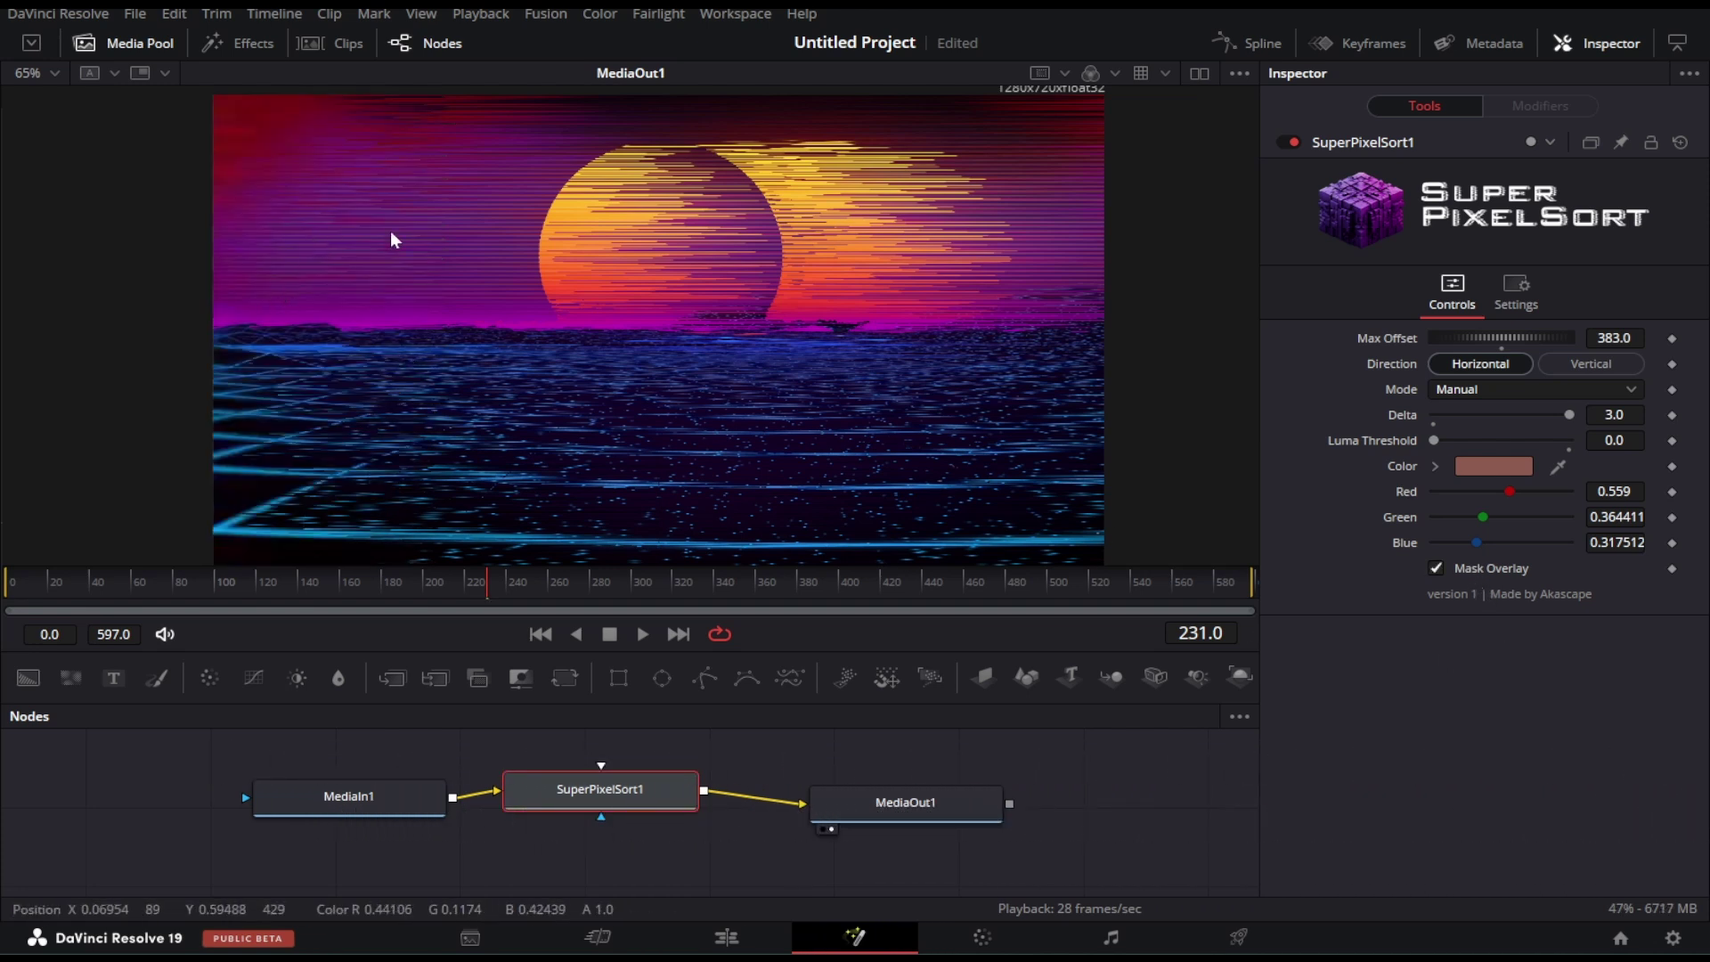
{"action": "left_click", "coordinate": [1435, 567]}
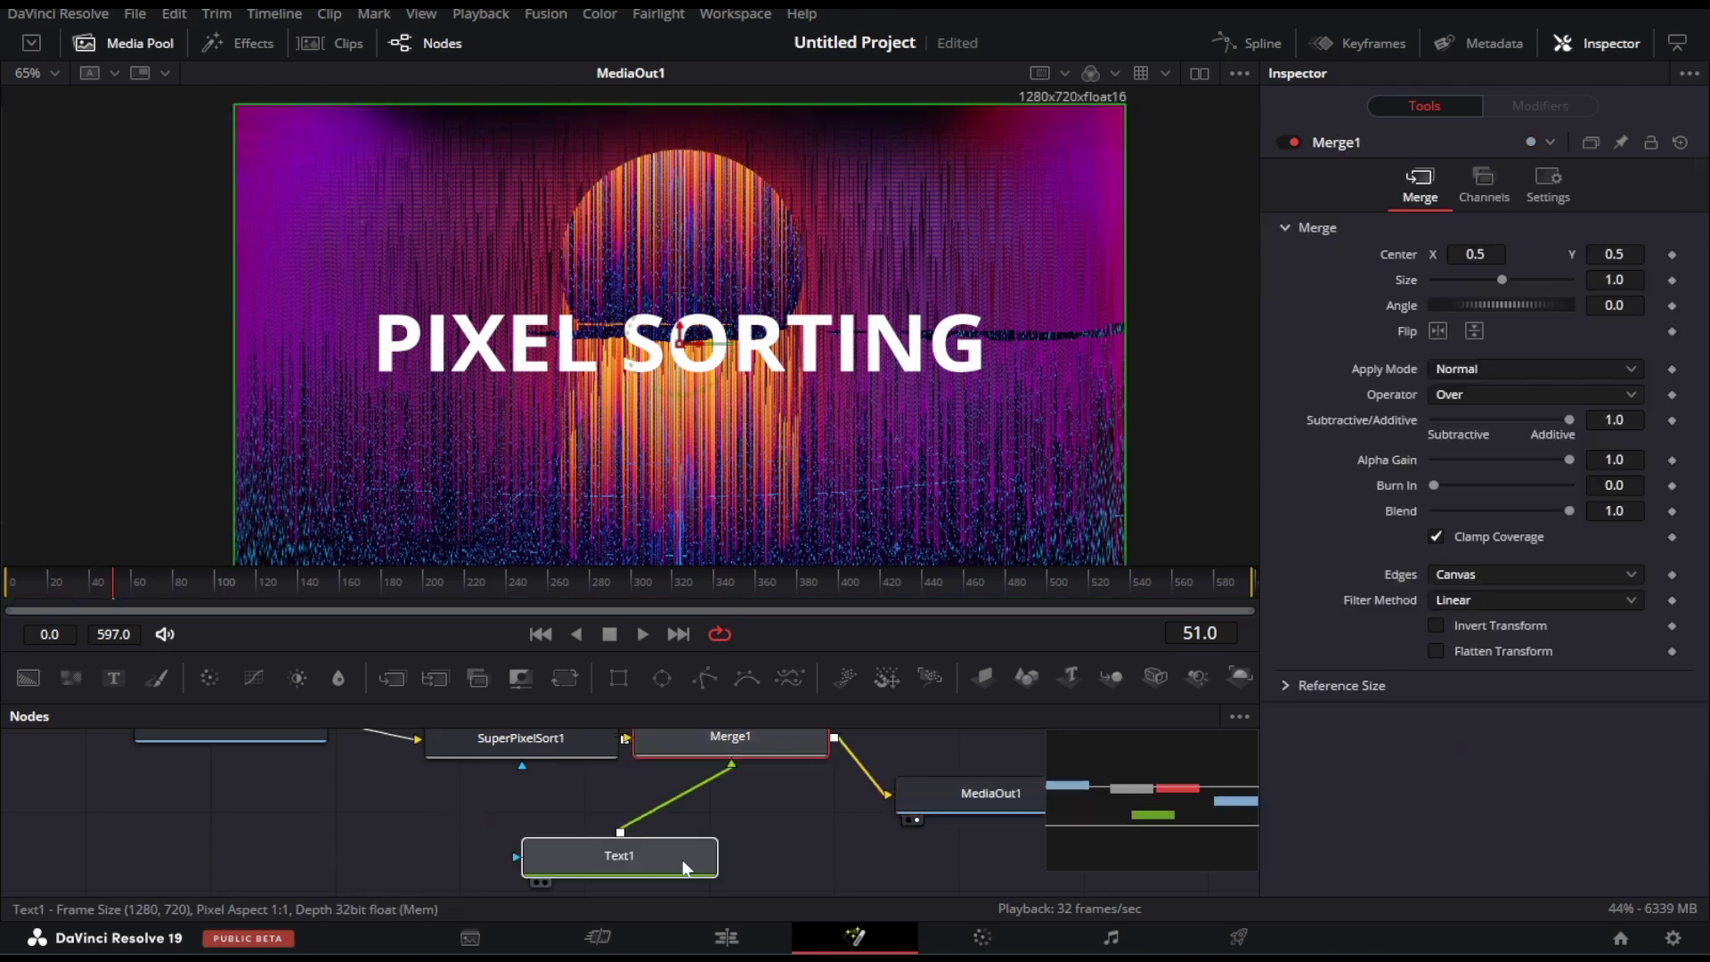
{"action": "left_click", "coordinate": [682, 868]}
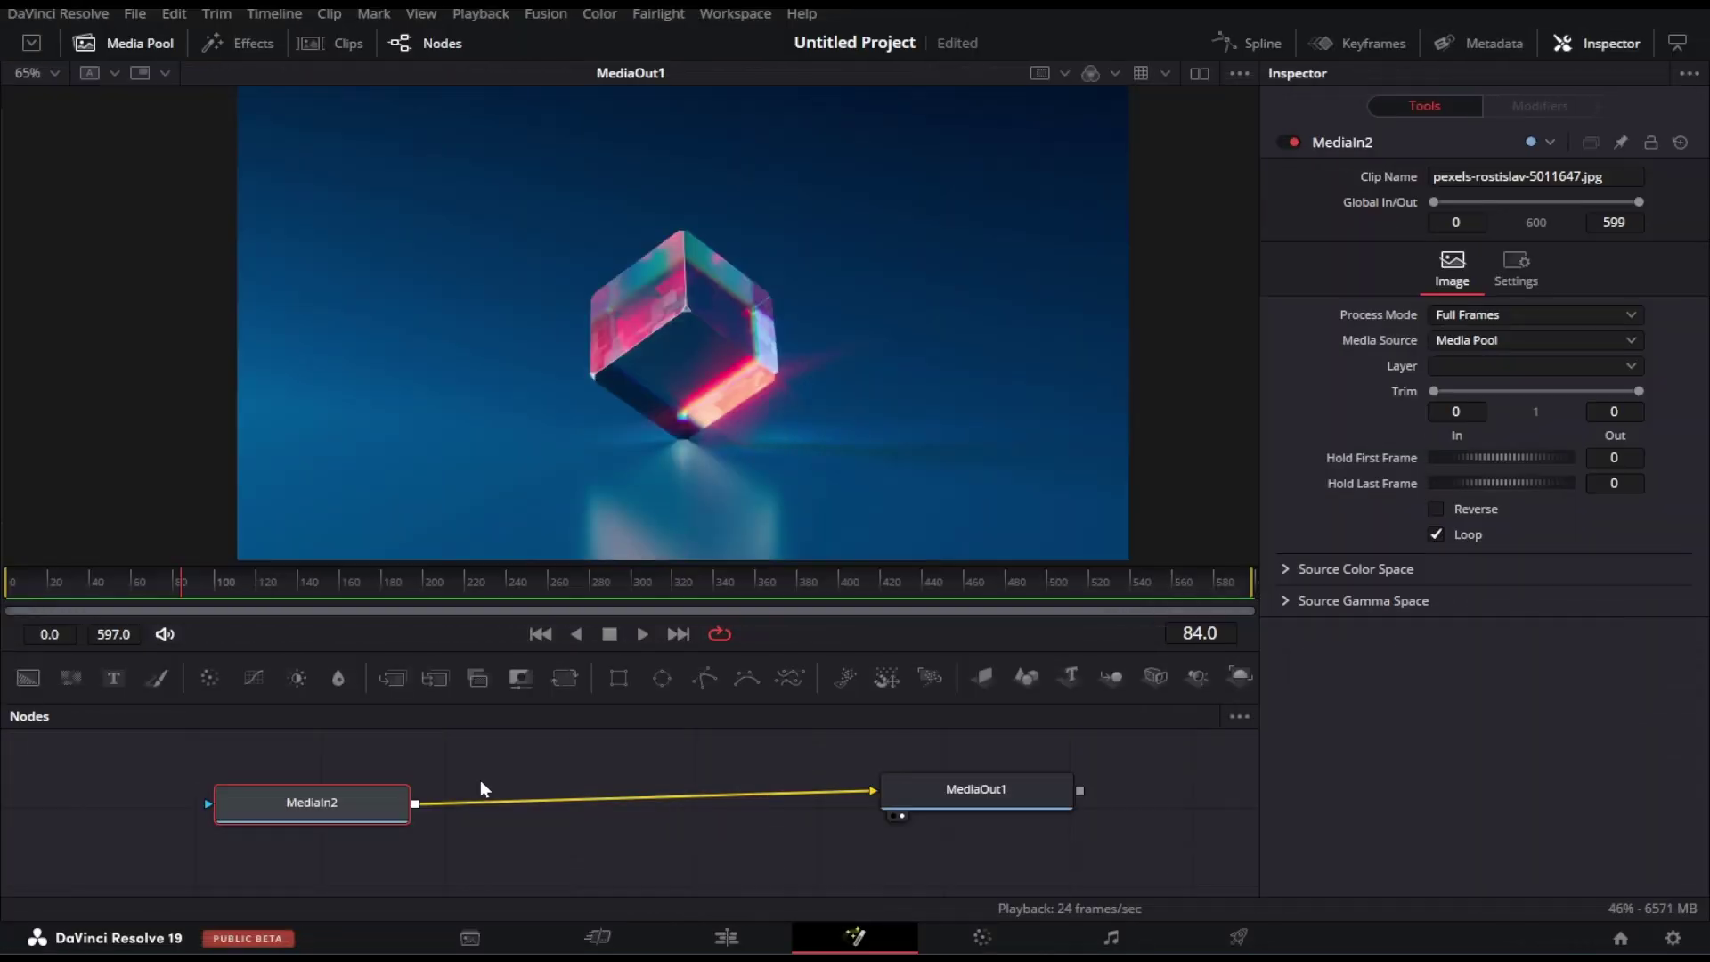
Insert SuperPixelSort after the glass cube image and set Max Offset to -197.
{"action": "key", "text": "shift+space"}
{"action": "type", "text": "text"}
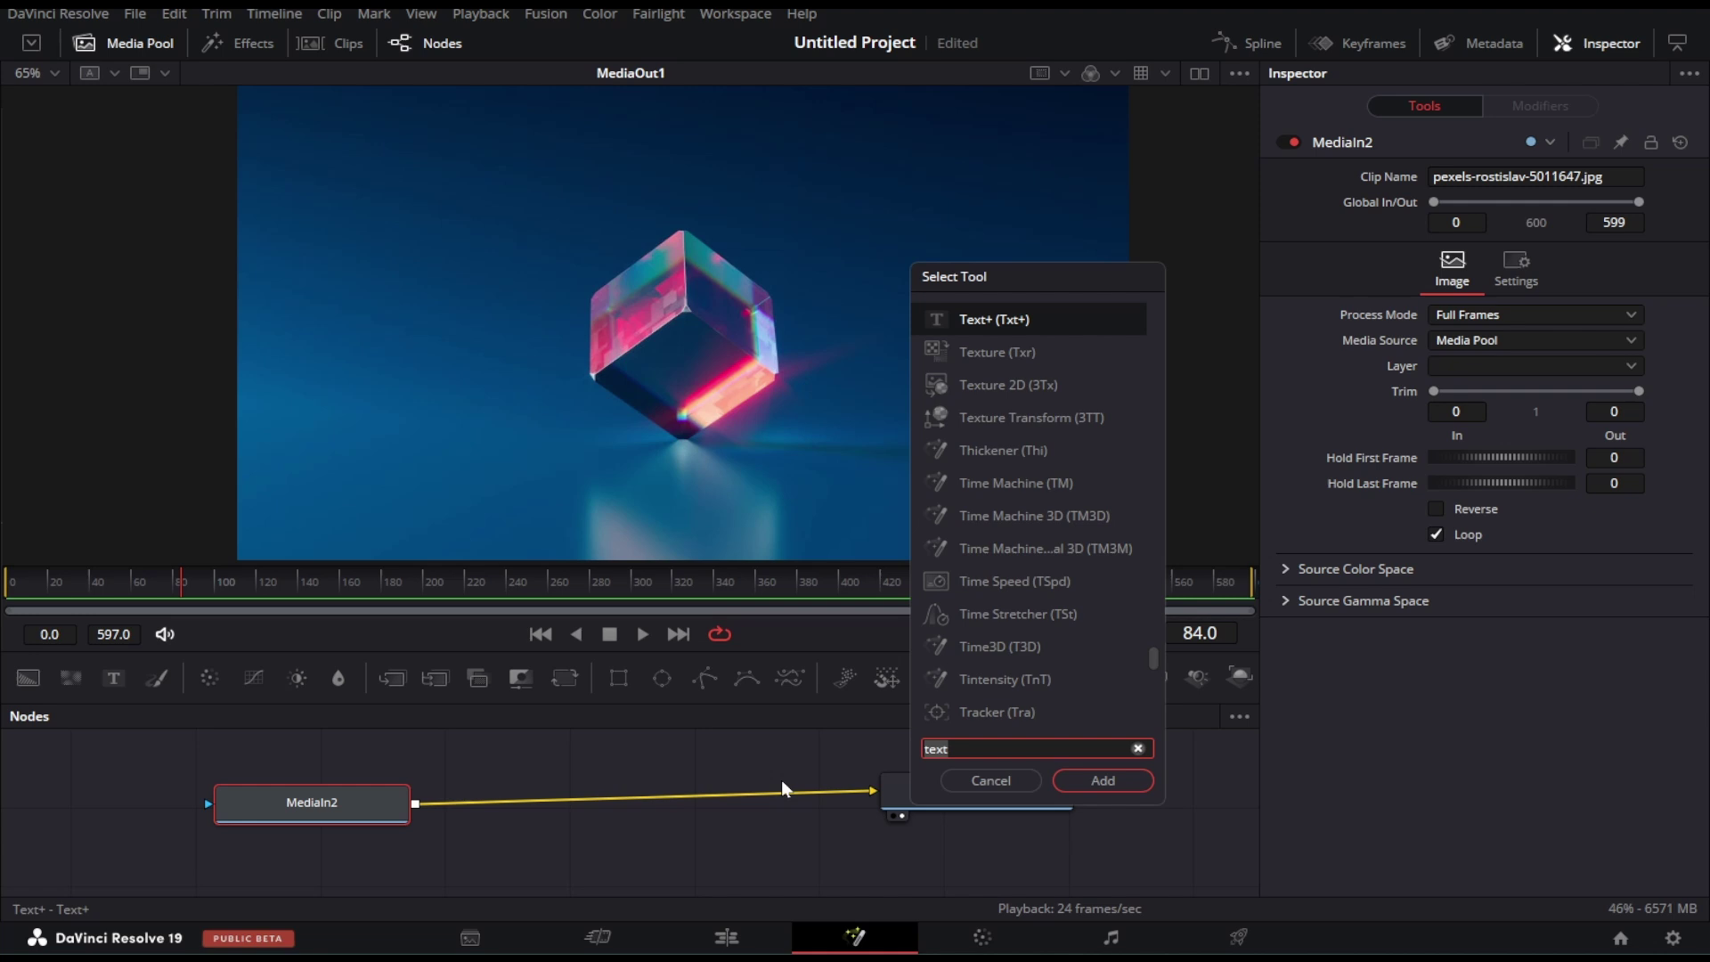
{"action": "type", "text": "pixels"}
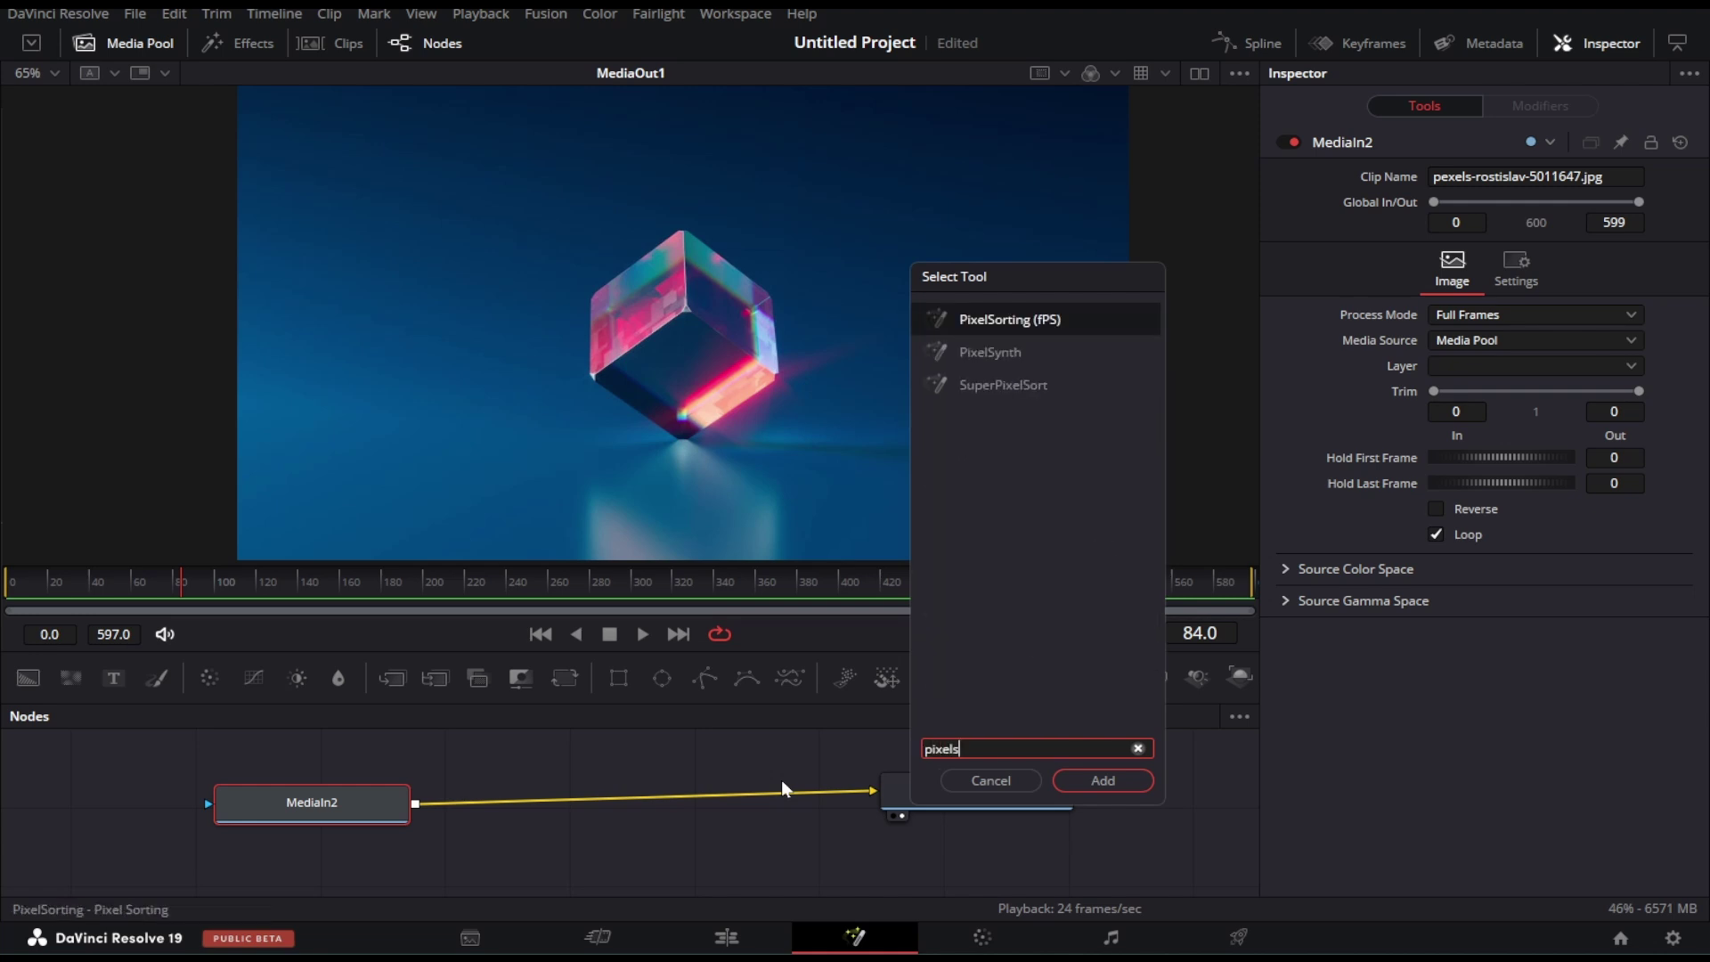
{"action": "key", "text": "Down"}
{"action": "key", "text": "Down"}
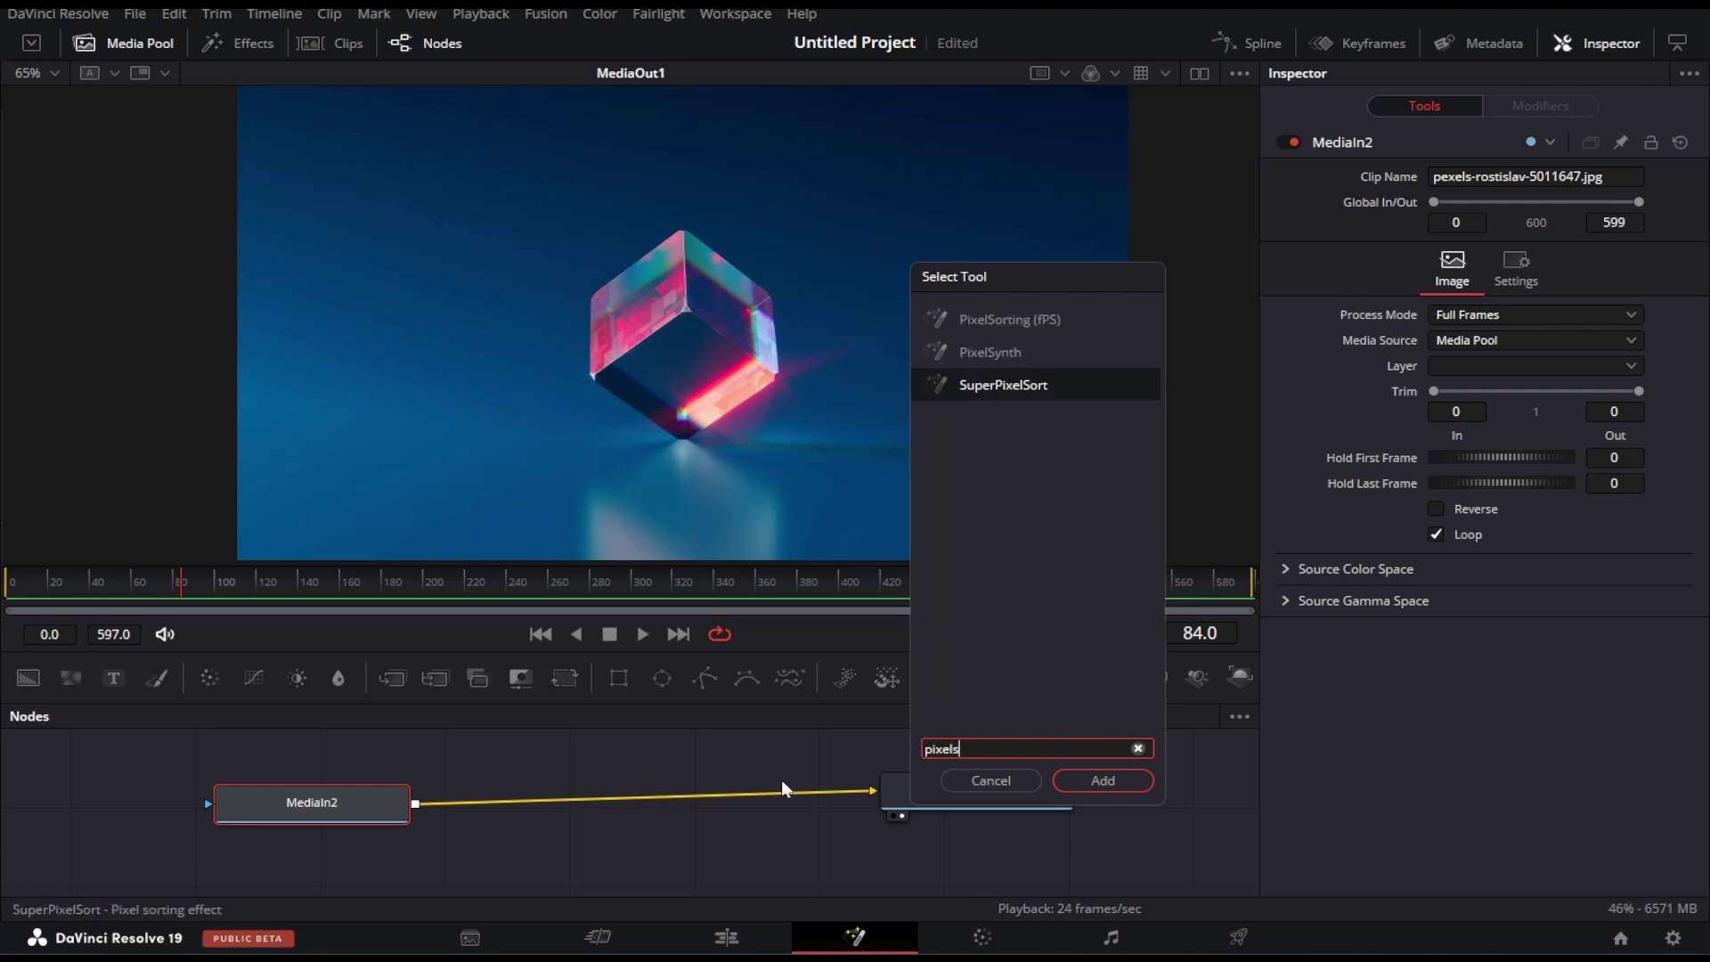
{"action": "key", "text": "Return"}
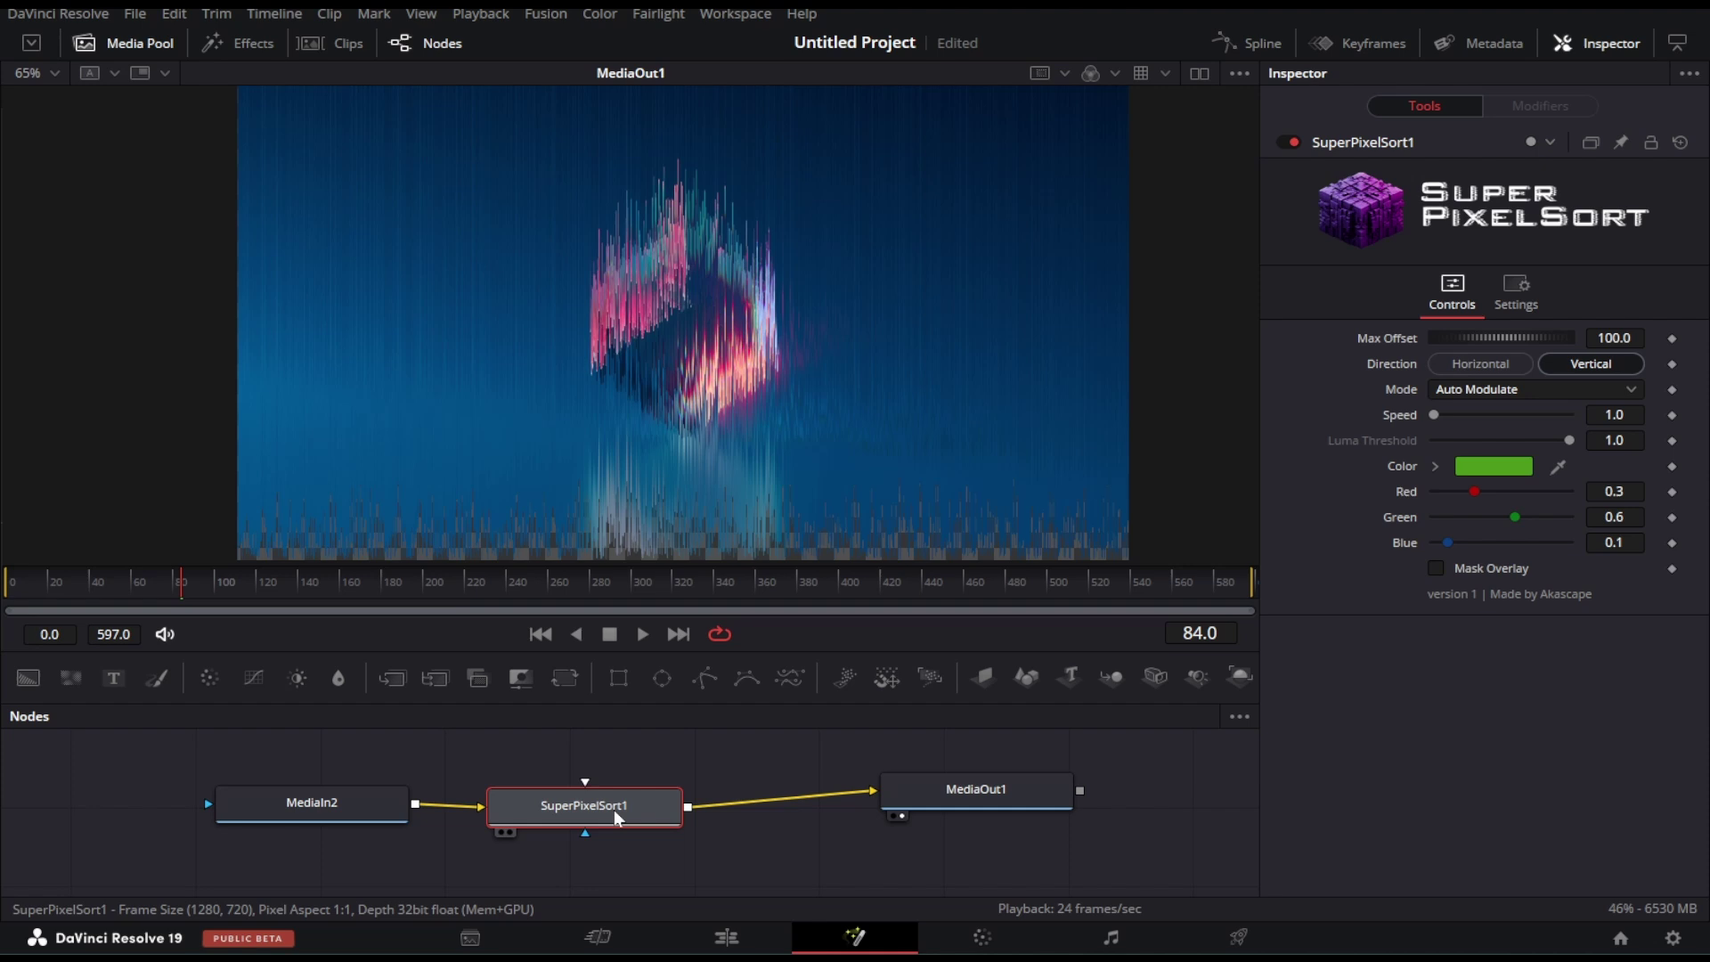
{"action": "mouse_move", "coordinate": [1496, 339]}
{"action": "left_mouse_down"}
{"action": "mouse_move", "coordinate": [1499, 364]}
{"action": "mouse_move", "coordinate": [1396, 361]}
{"action": "left_mouse_up"}
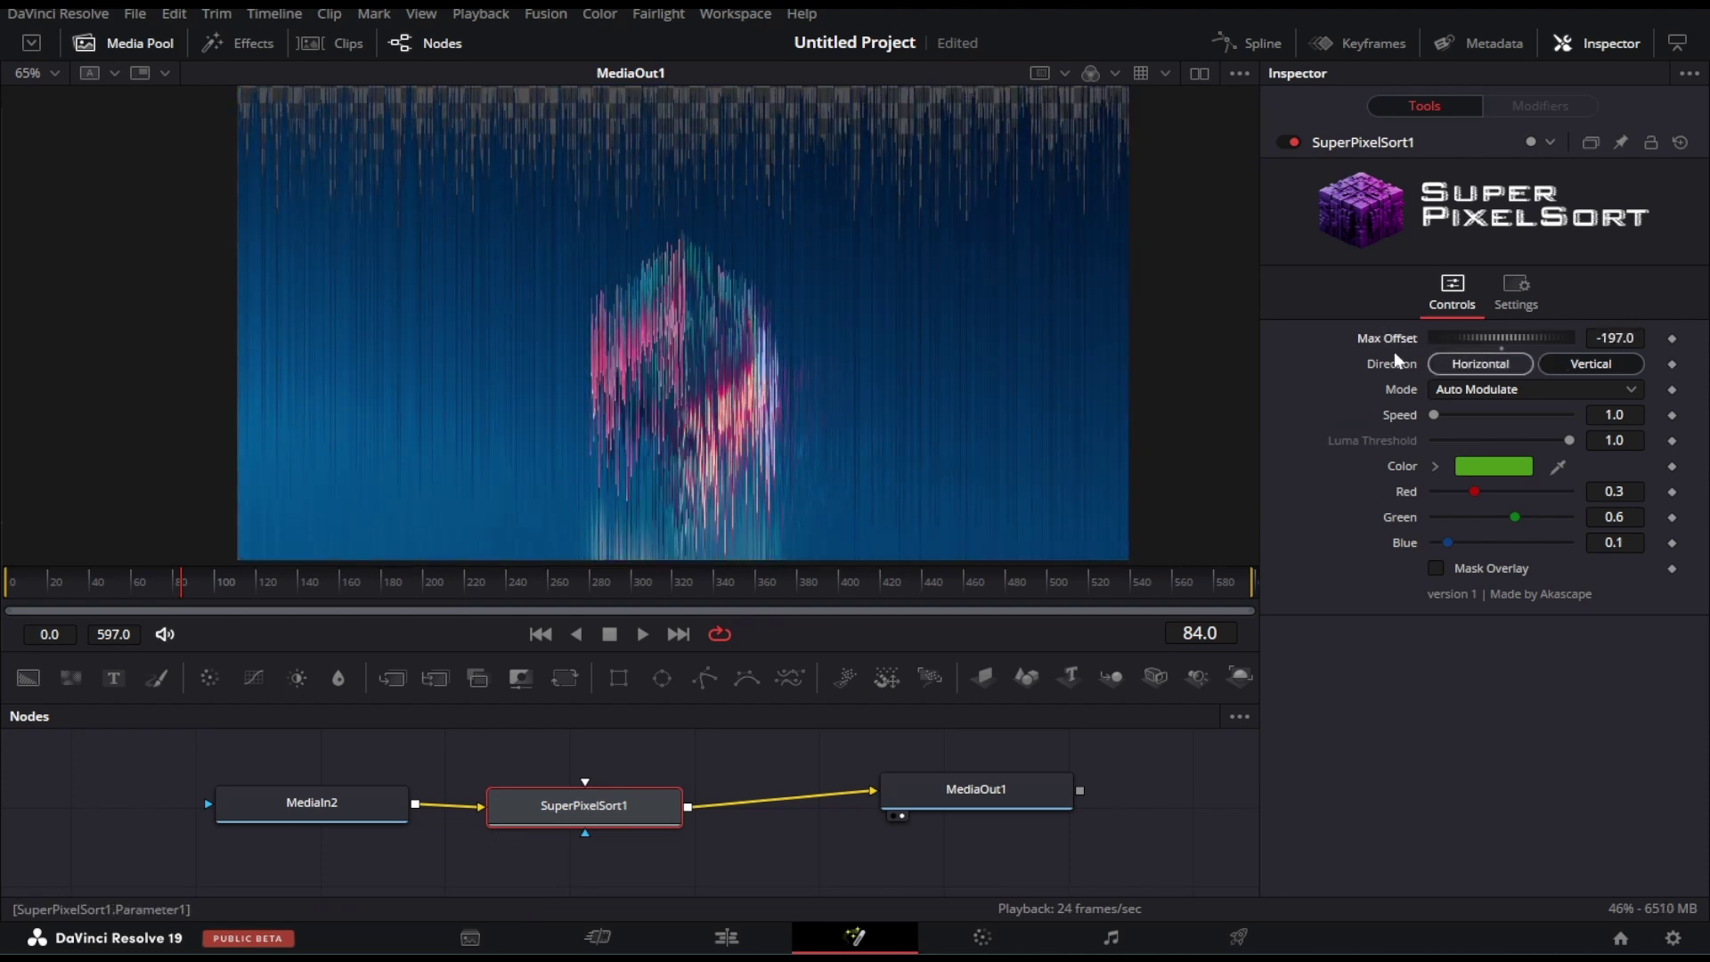
{"action": "scroll", "coordinate": [912, 170], "scroll_direction": "up", "scroll_amount": 5}
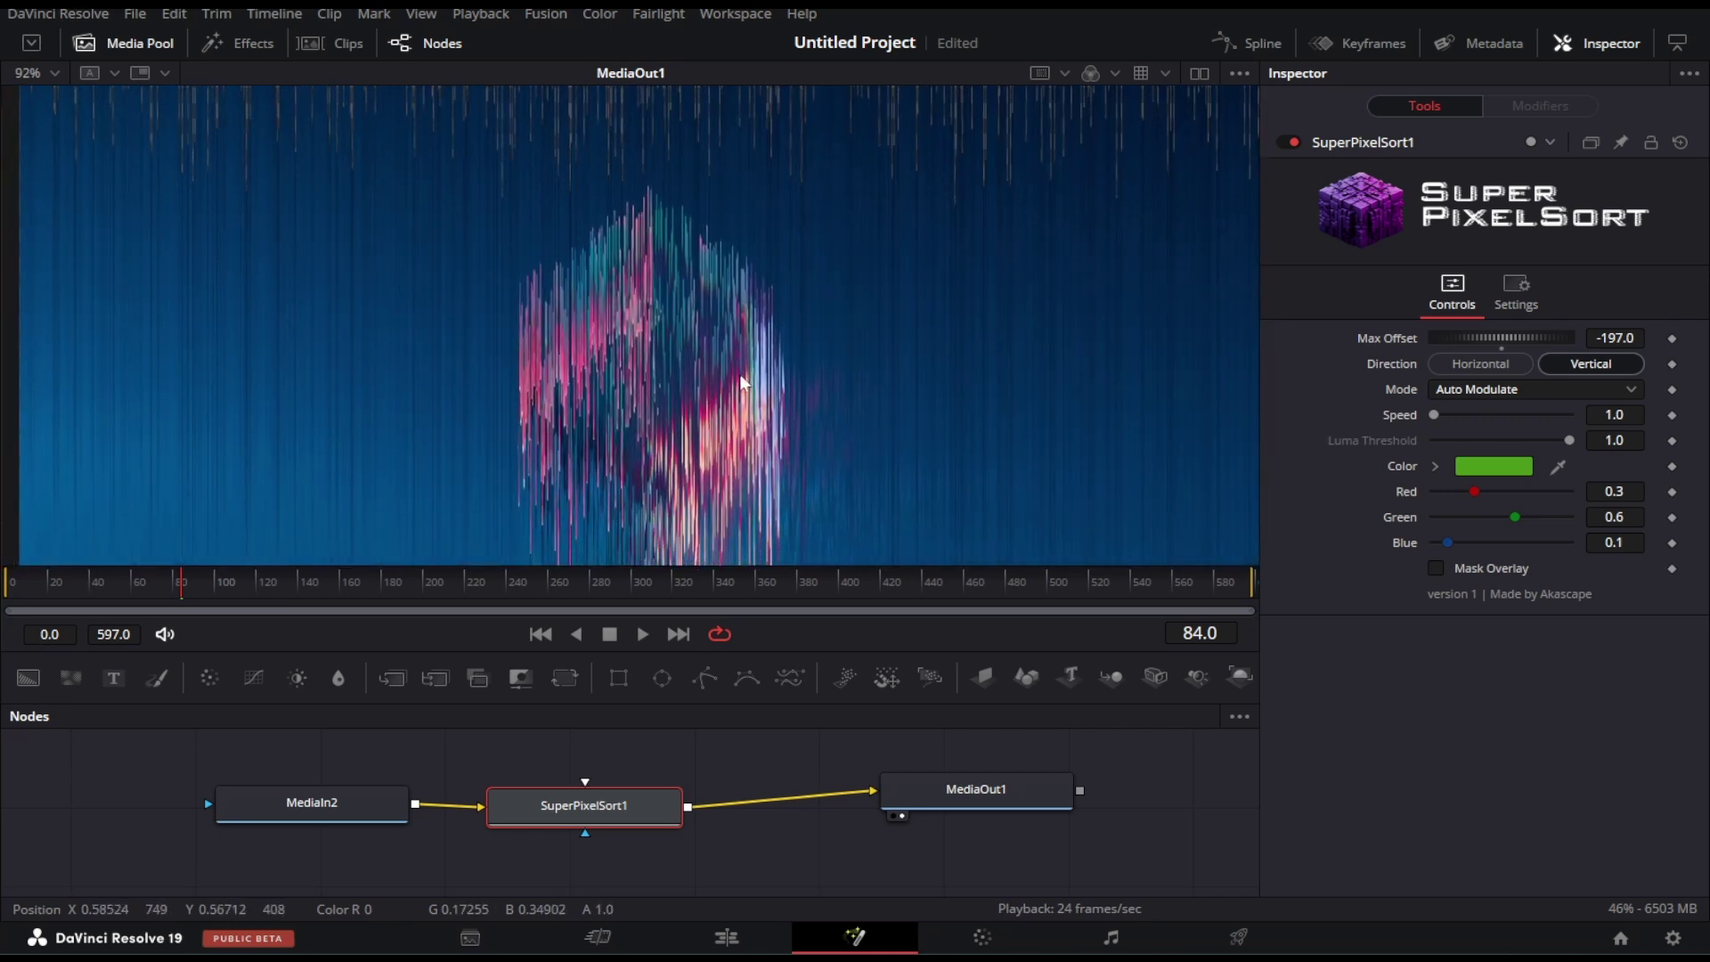
{"action": "scroll", "coordinate": [735, 385], "scroll_direction": "down", "scroll_amount": 5}
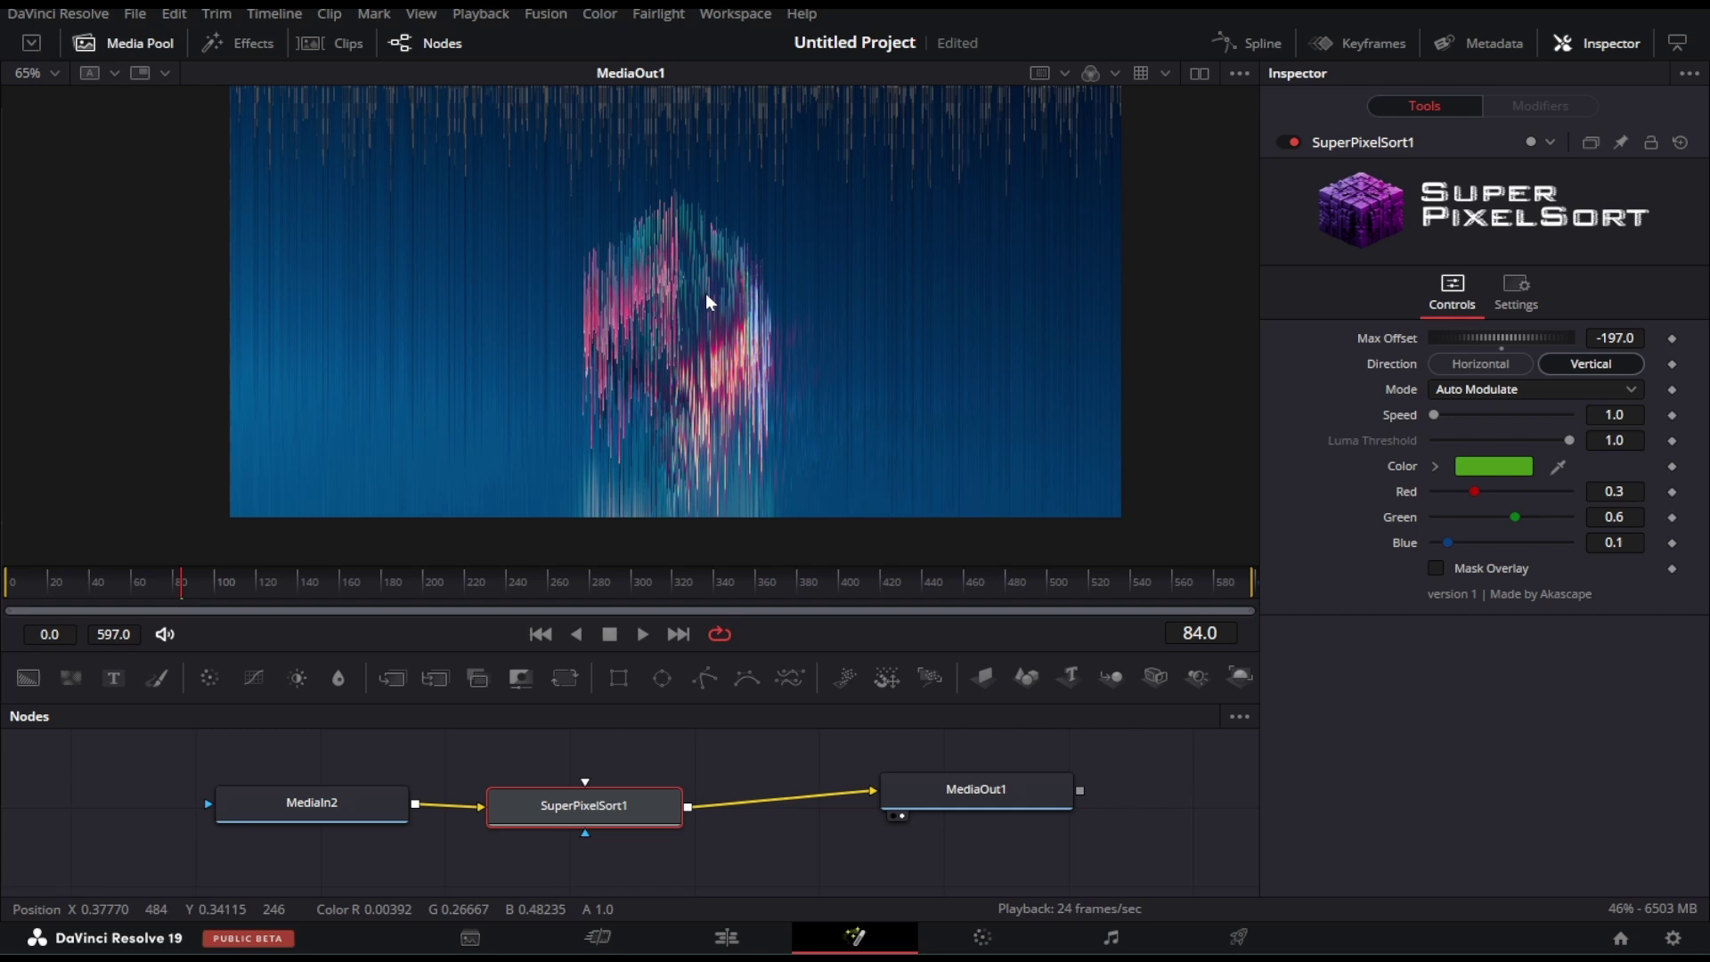
View the clean MediaIn2 cube image and add a Polygon1 node above SuperPixelSort1.
{"action": "left_click", "coordinate": [310, 799]}
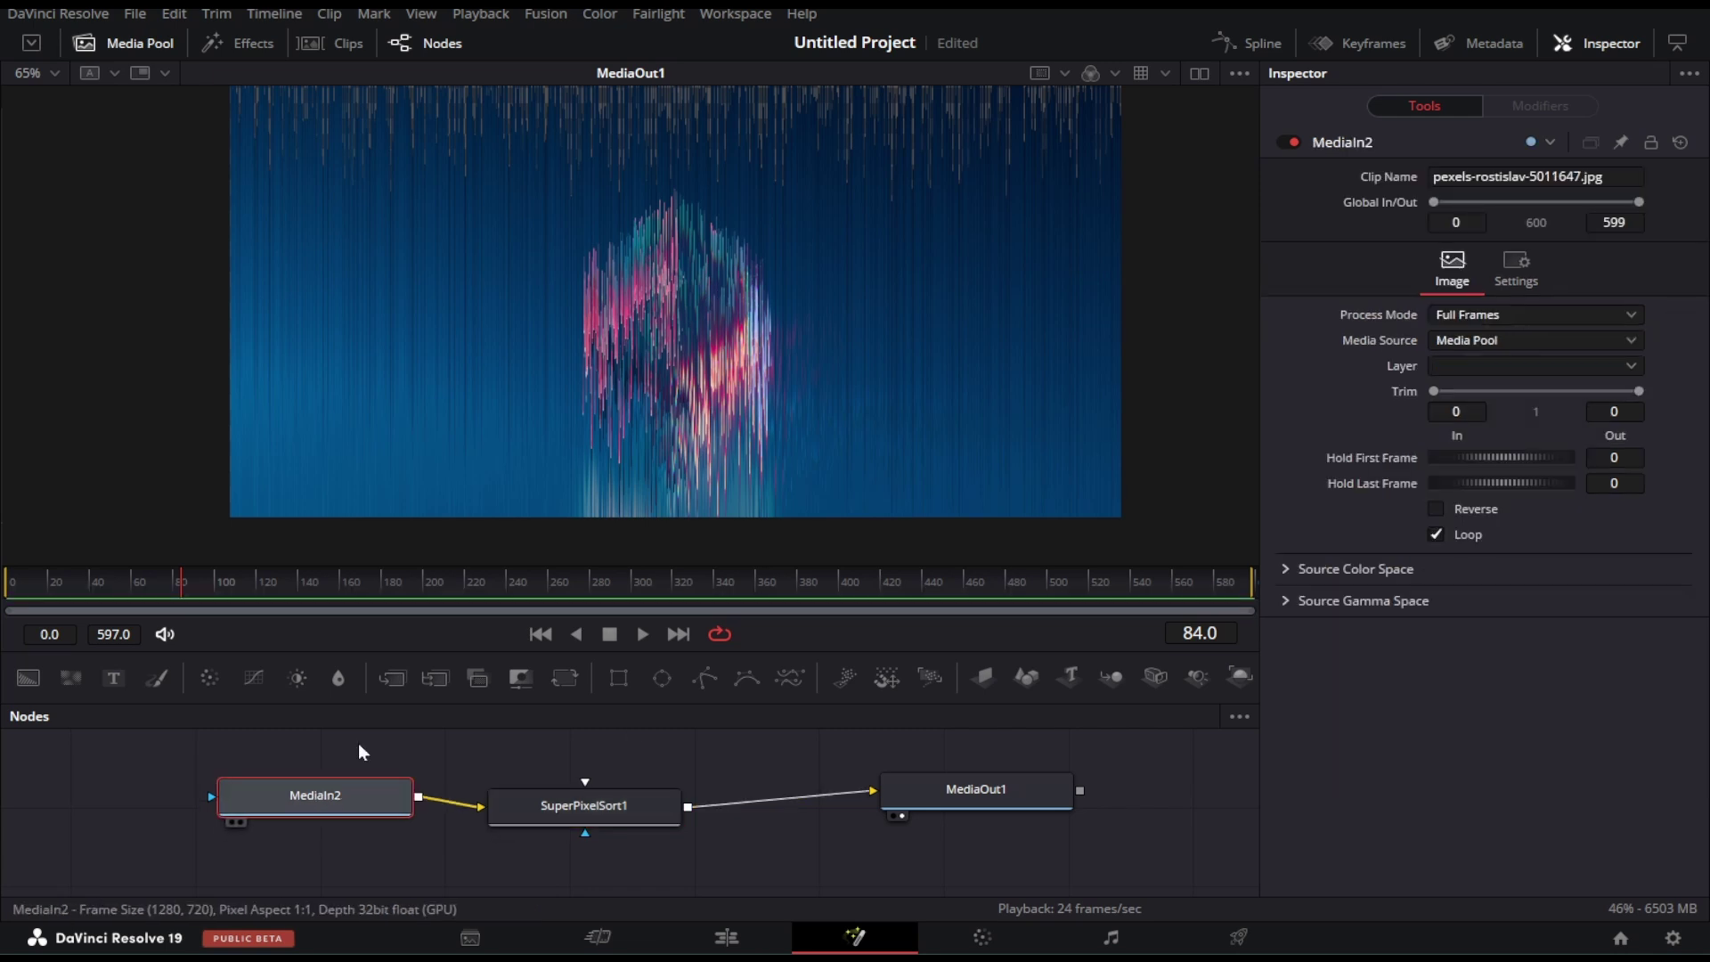
{"action": "left_click_drag", "start_coordinate": [347, 796], "coordinate": [557, 426]}
{"action": "left_click_drag", "start_coordinate": [359, 798], "coordinate": [263, 812]}
{"action": "left_click", "coordinate": [445, 774]}
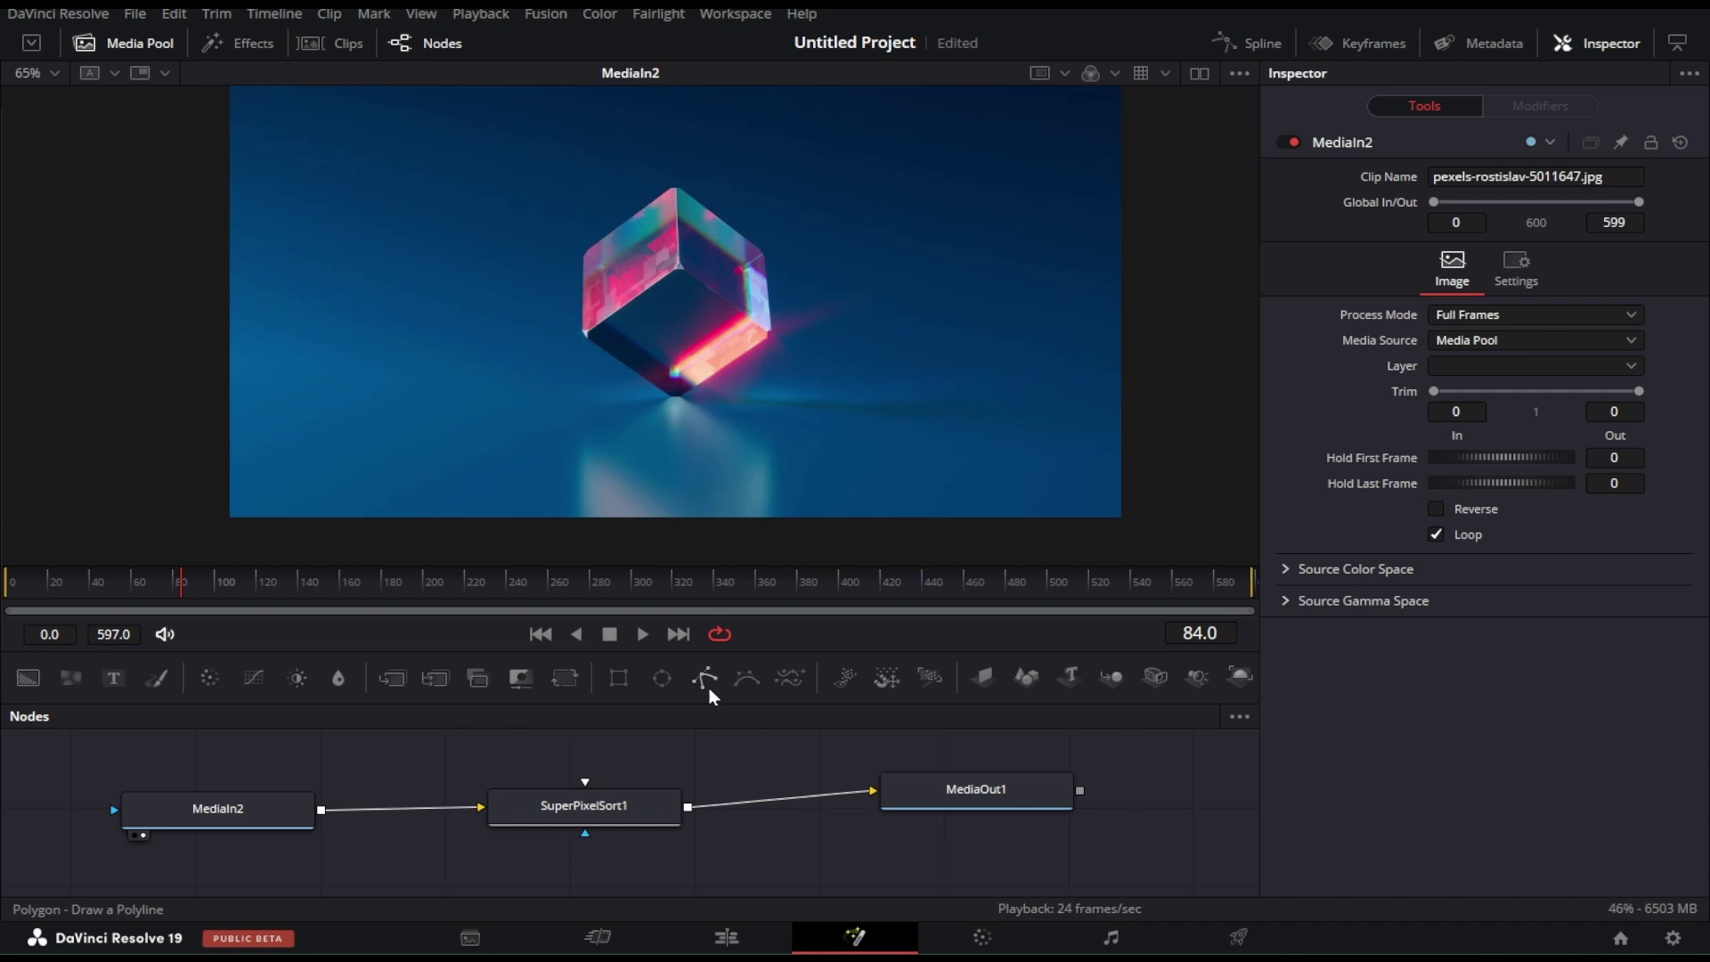
{"action": "left_click", "coordinate": [710, 688]}
{"action": "left_click_drag", "start_coordinate": [464, 767], "coordinate": [565, 750]}
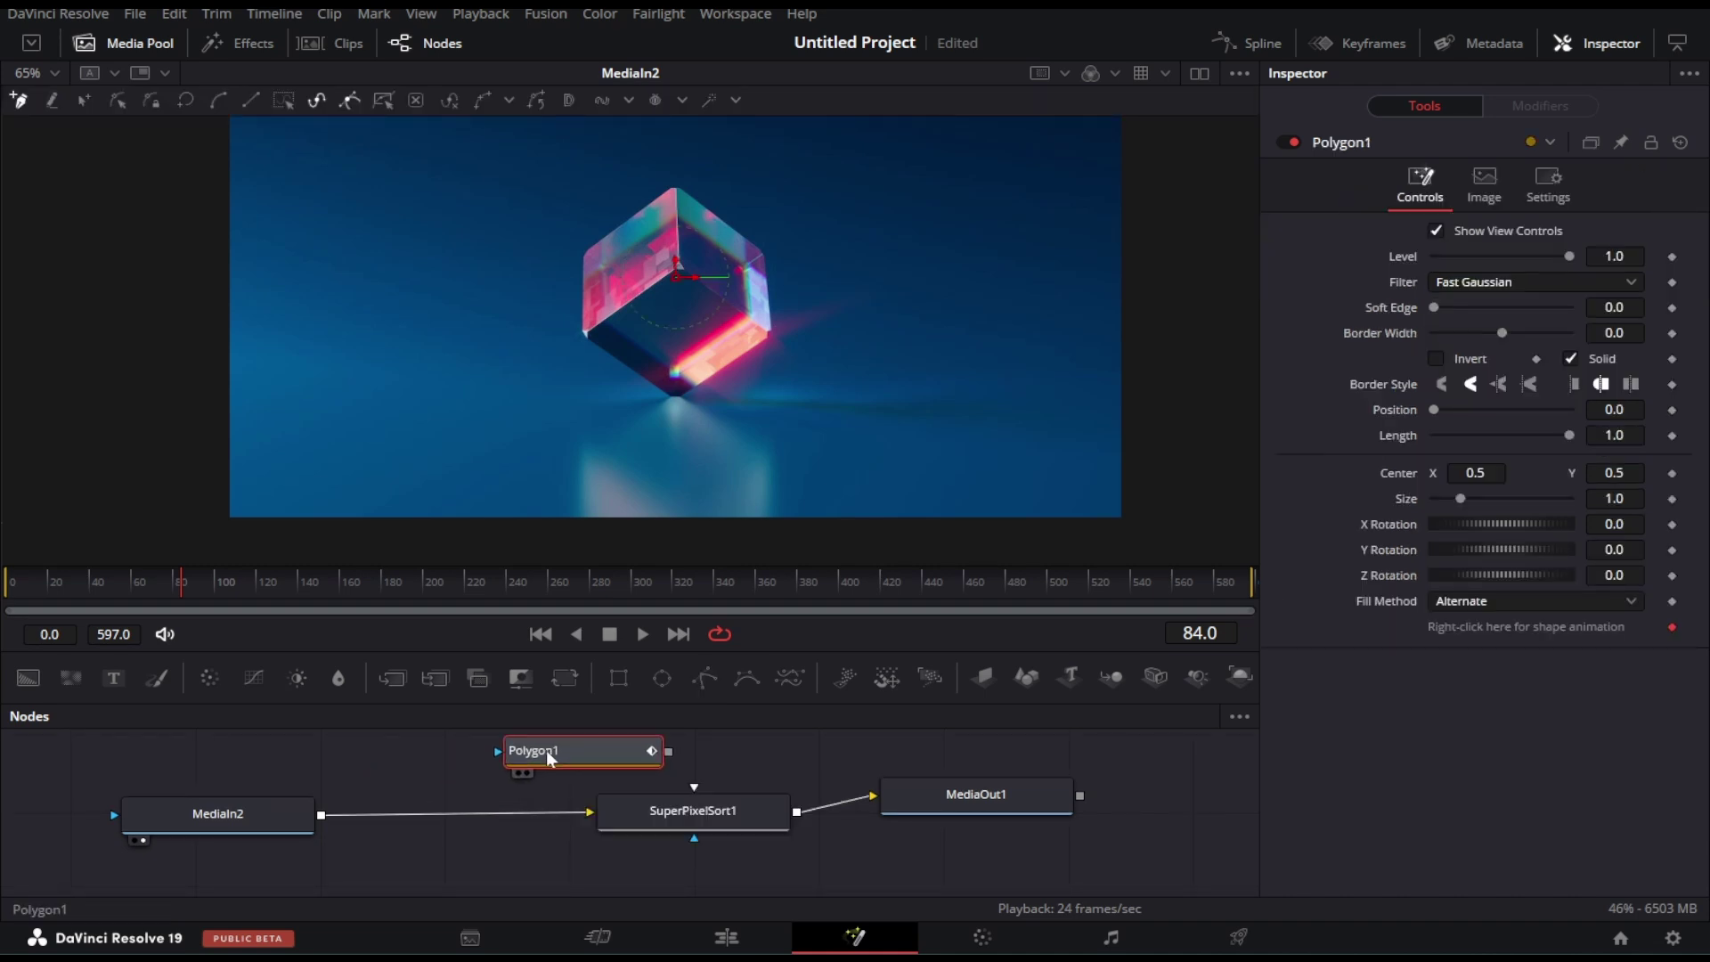
{"action": "scroll", "coordinate": [643, 302], "scroll_direction": "up", "scroll_amount": 3}
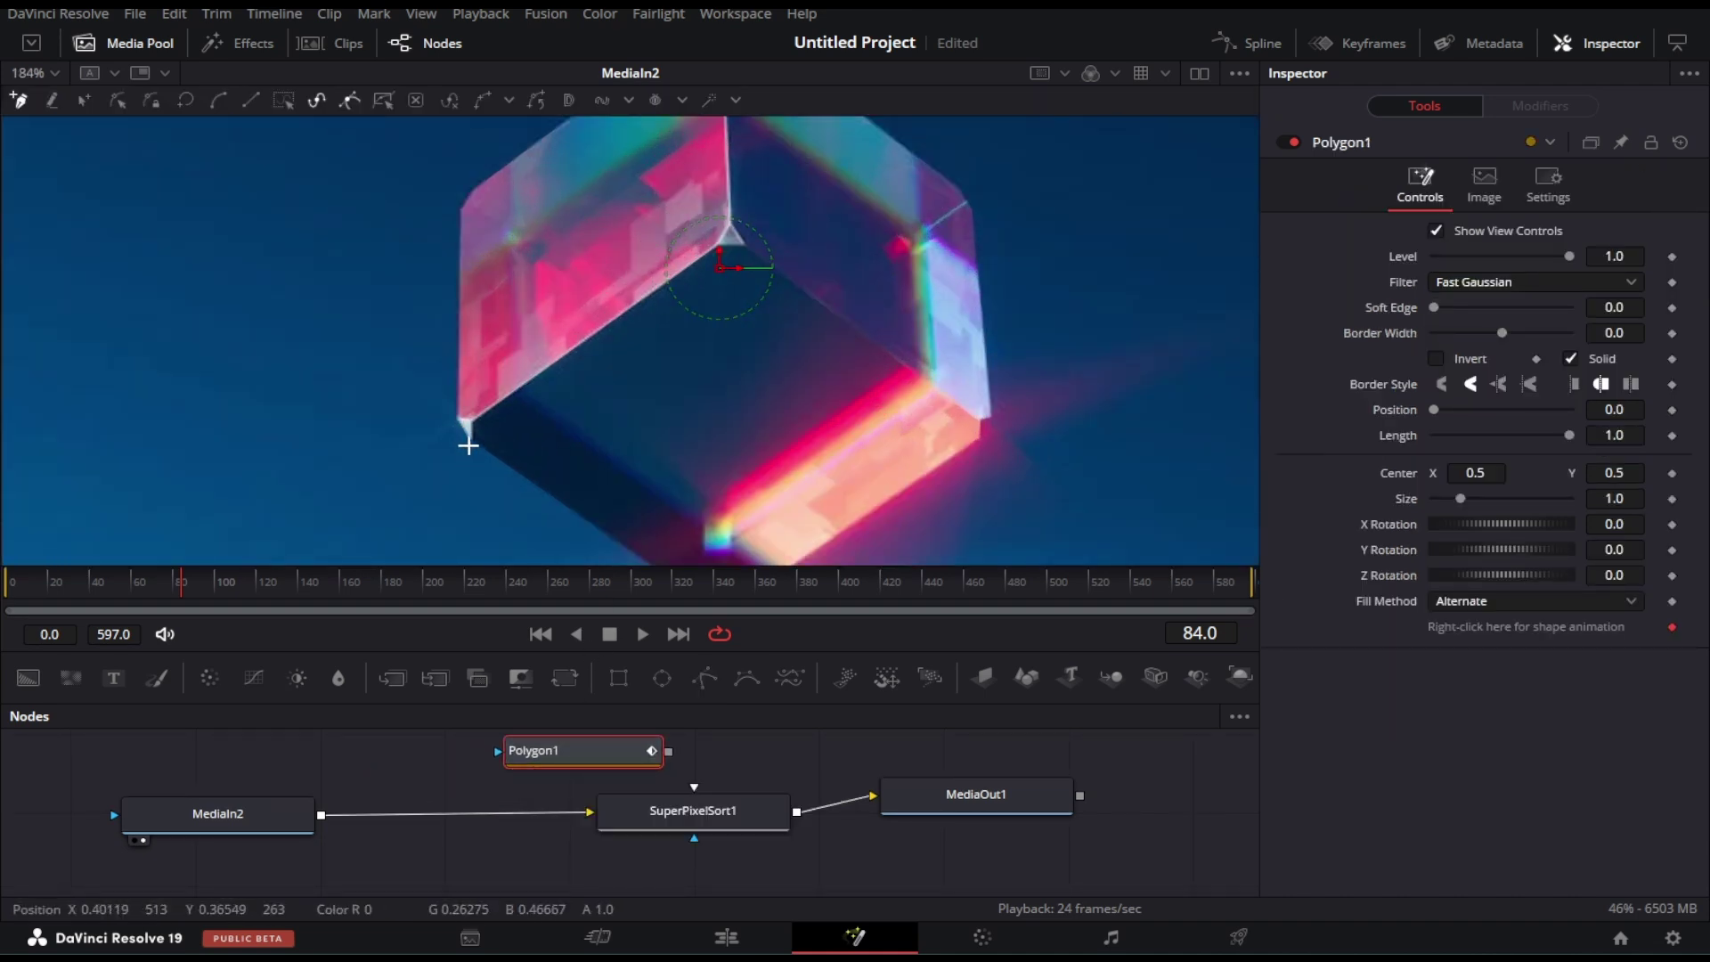
Trace the cube's outline with polygon points, closing back at its left corner.
{"action": "left_click", "coordinate": [463, 428]}
{"action": "left_click", "coordinate": [461, 200]}
{"action": "scroll", "coordinate": [580, 256], "scroll_direction": "up", "scroll_amount": 3}
{"action": "left_click", "coordinate": [630, 142]}
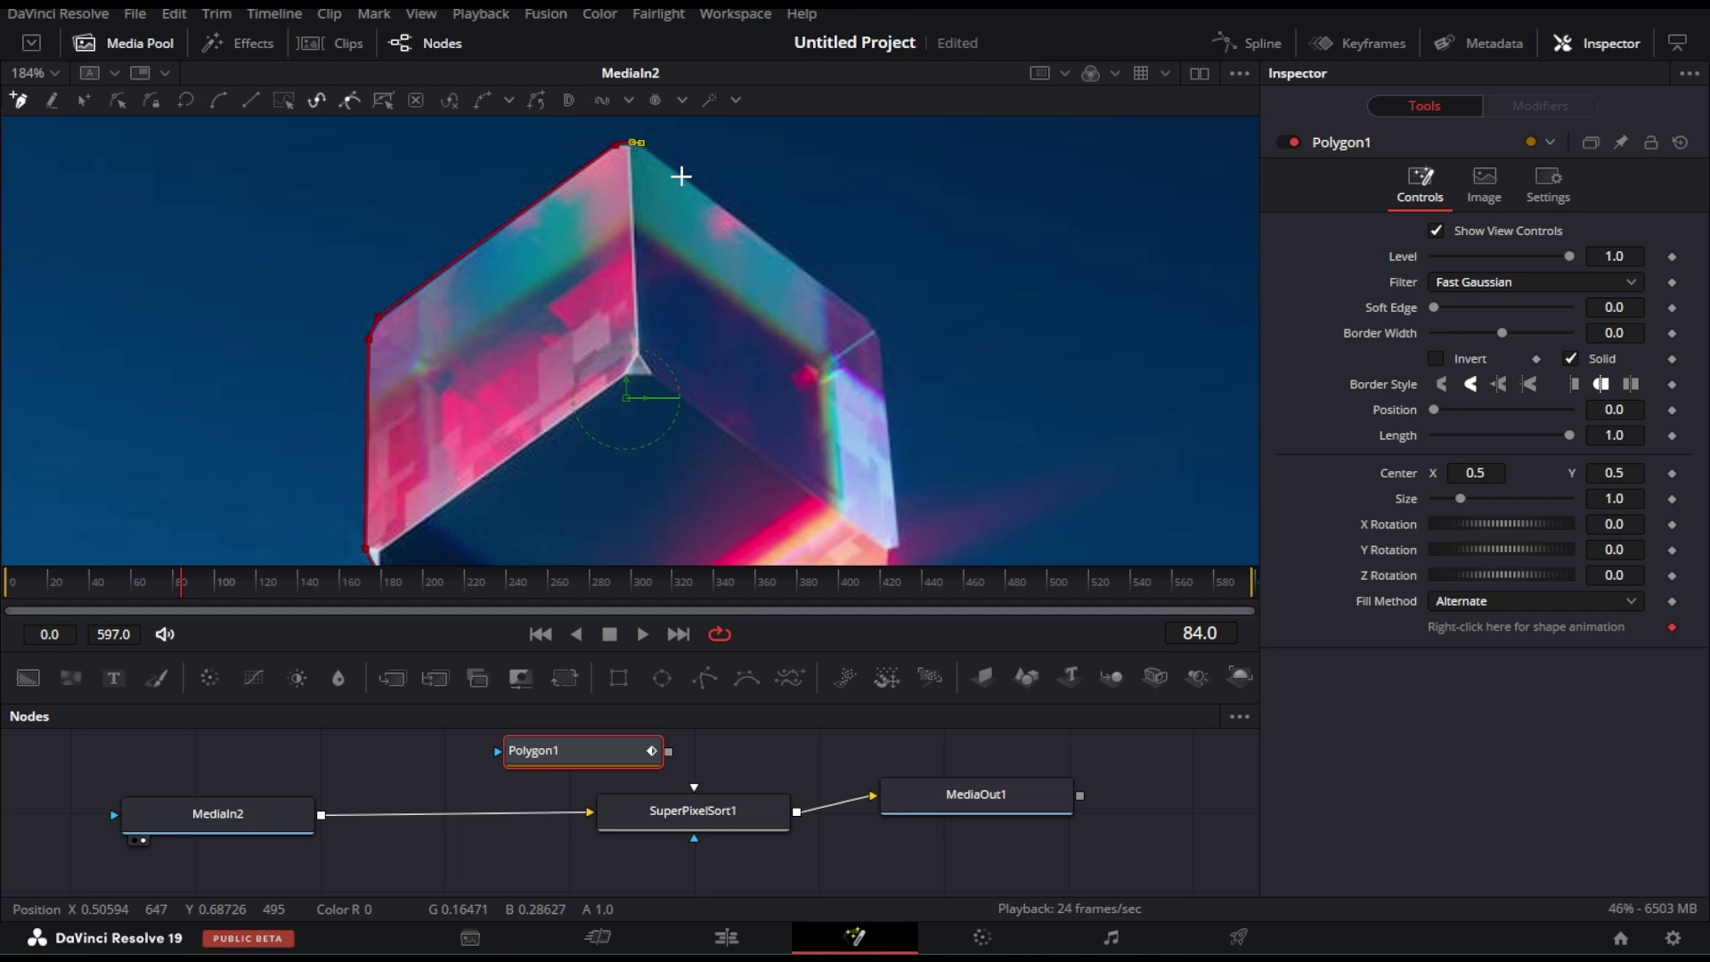
{"action": "scroll", "coordinate": [897, 497], "scroll_direction": "down", "scroll_amount": 3}
{"action": "left_click", "coordinate": [896, 366]}
{"action": "left_click", "coordinate": [645, 551]}
{"action": "left_click", "coordinate": [367, 363]}
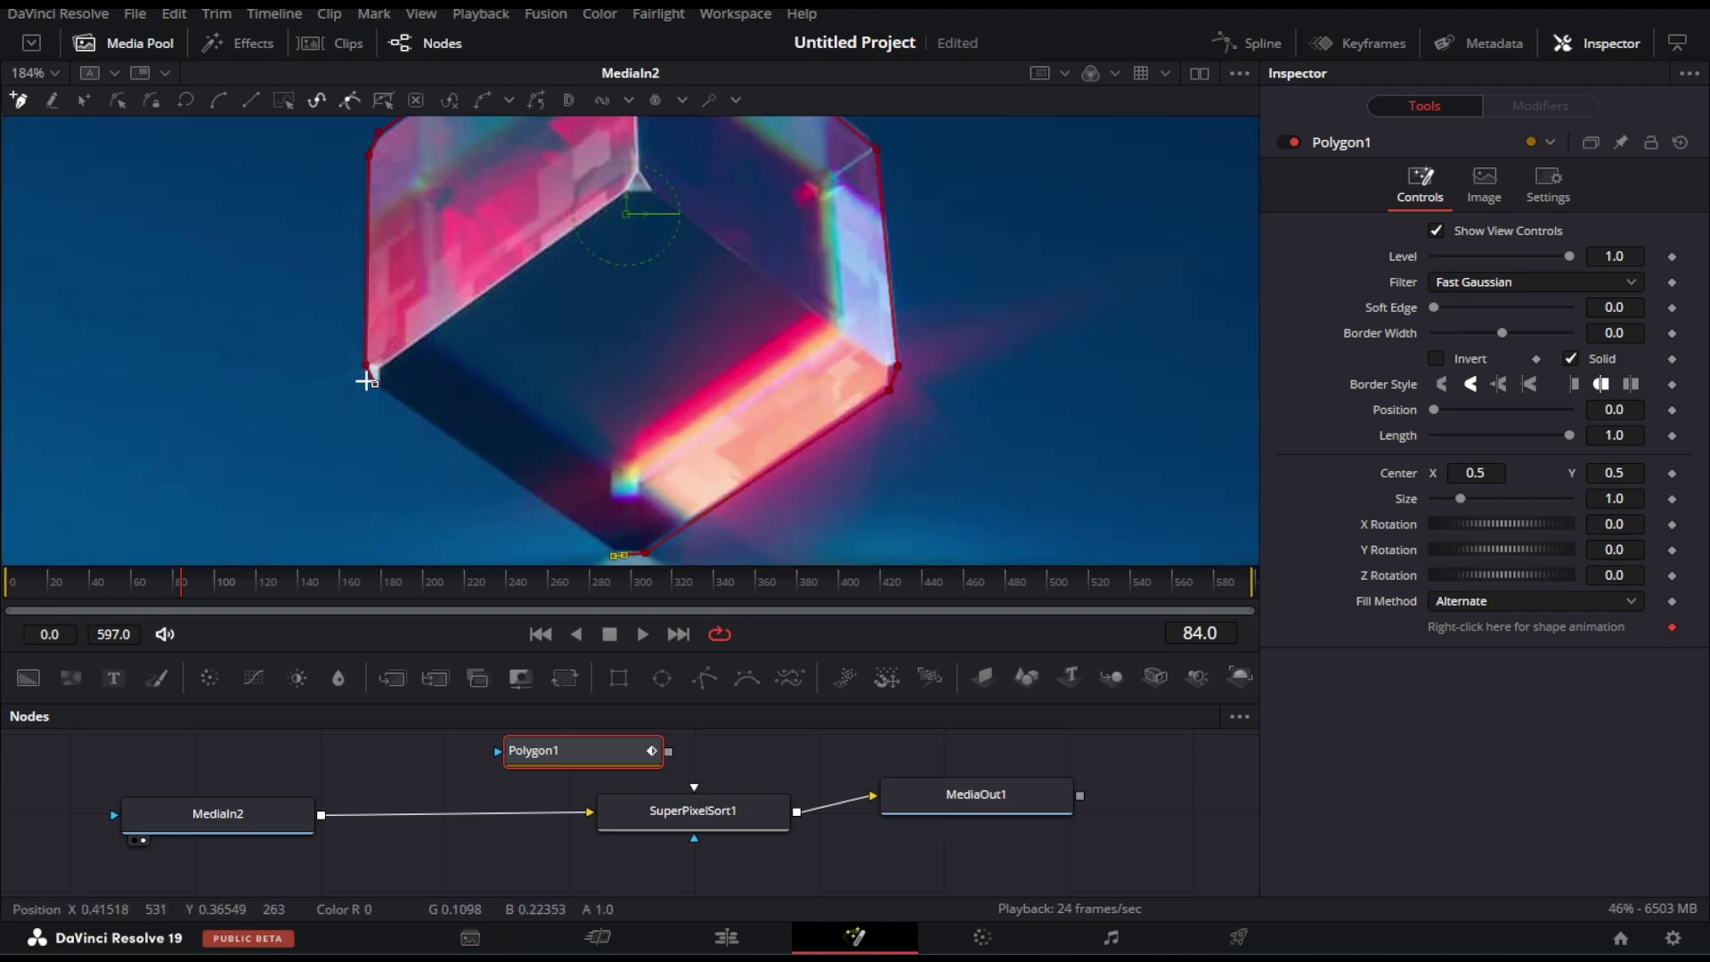
{"action": "scroll", "coordinate": [646, 292], "scroll_direction": "down", "scroll_amount": 2}
{"action": "scroll", "coordinate": [647, 298], "scroll_direction": "down", "scroll_amount": 1}
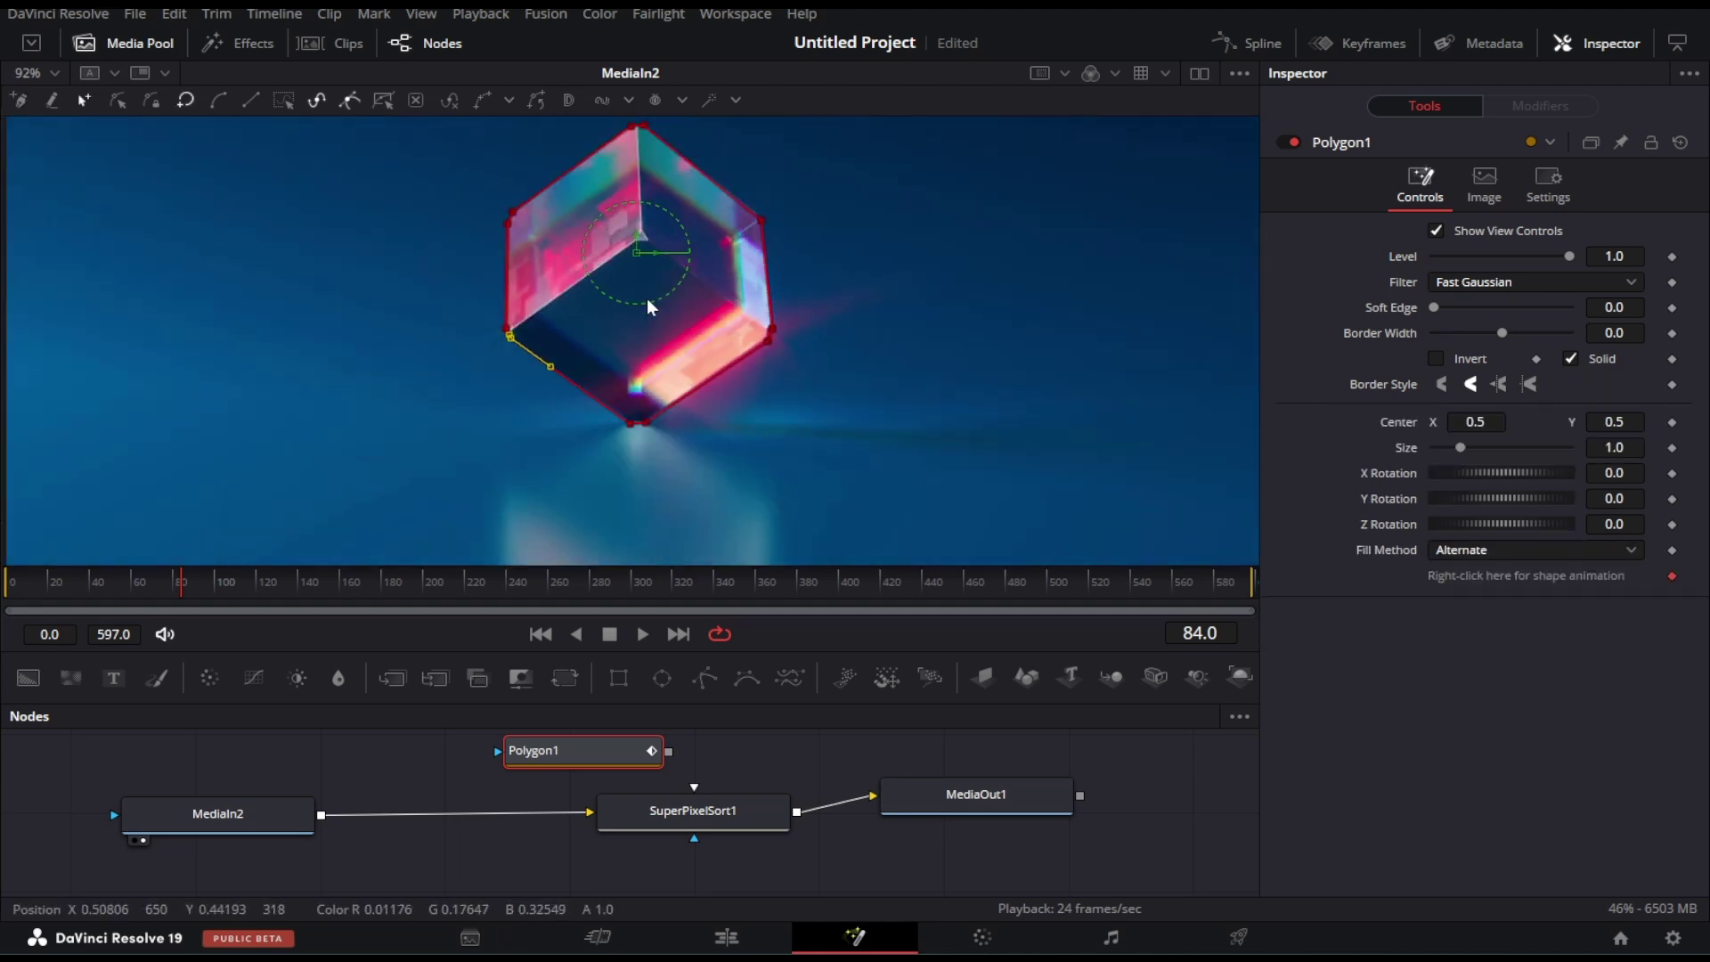
{"action": "scroll", "coordinate": [550, 253], "scroll_direction": "up", "scroll_amount": 1}
{"action": "scroll", "coordinate": [572, 300], "scroll_direction": "down", "scroll_amount": 2}
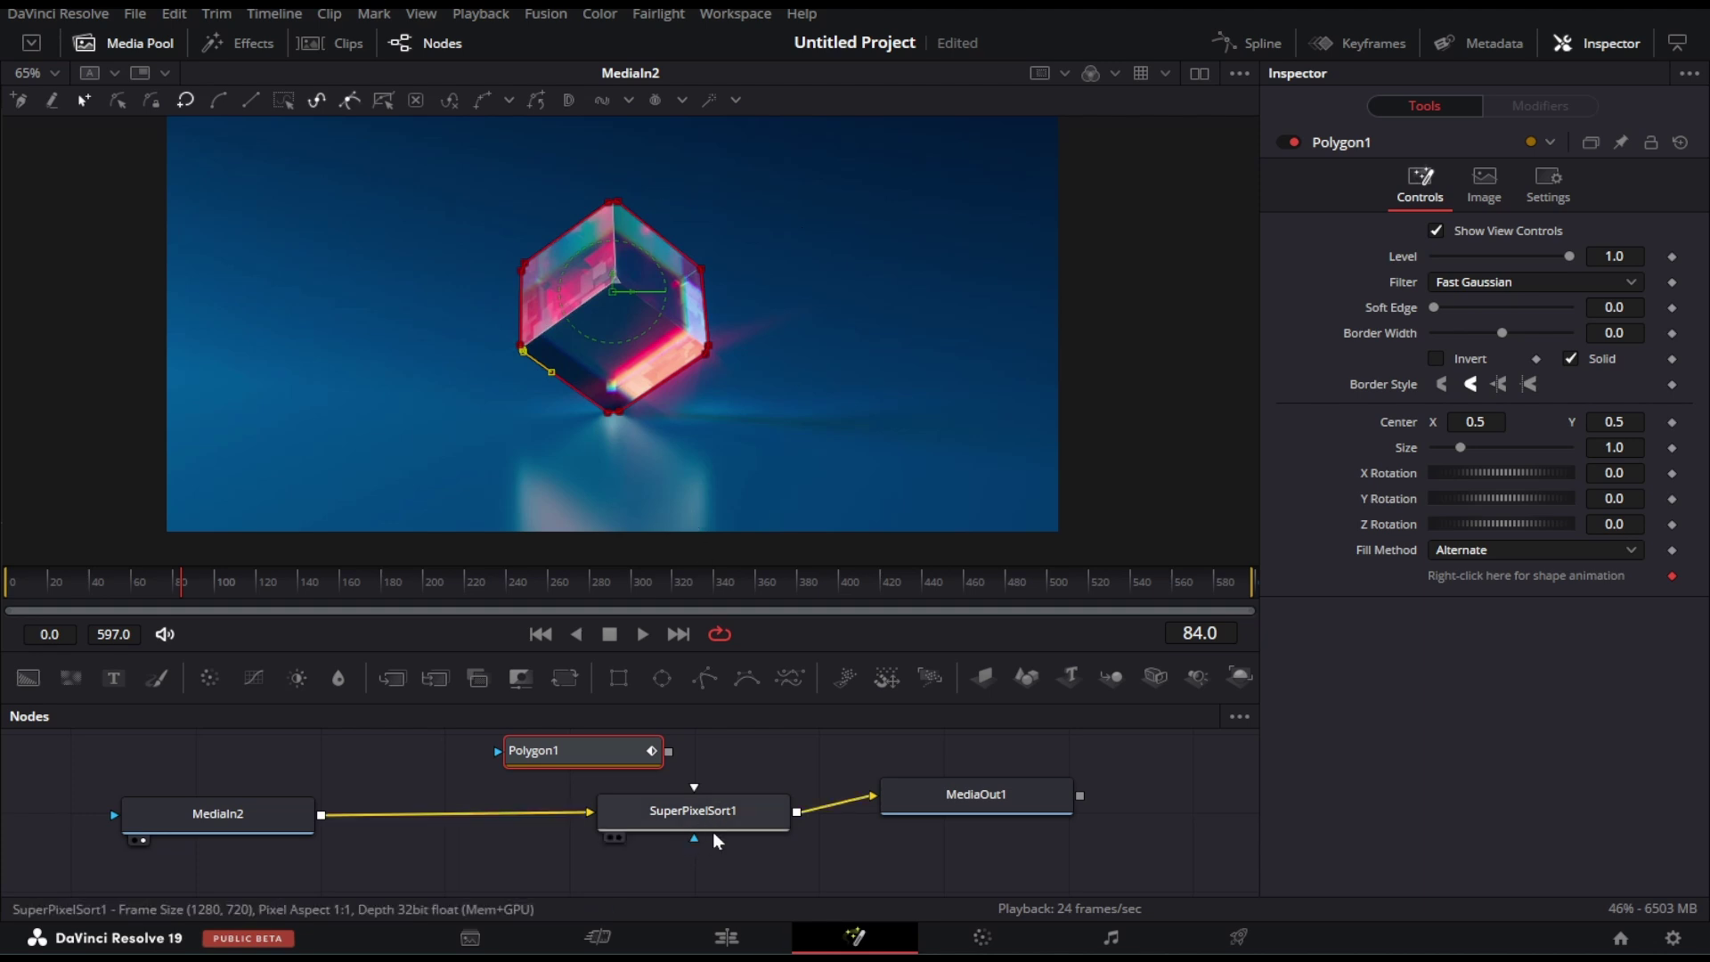
{"action": "scroll", "coordinate": [715, 820], "scroll_direction": "up", "scroll_amount": 2}
{"action": "scroll", "coordinate": [680, 789], "scroll_direction": "up", "scroll_amount": 1}
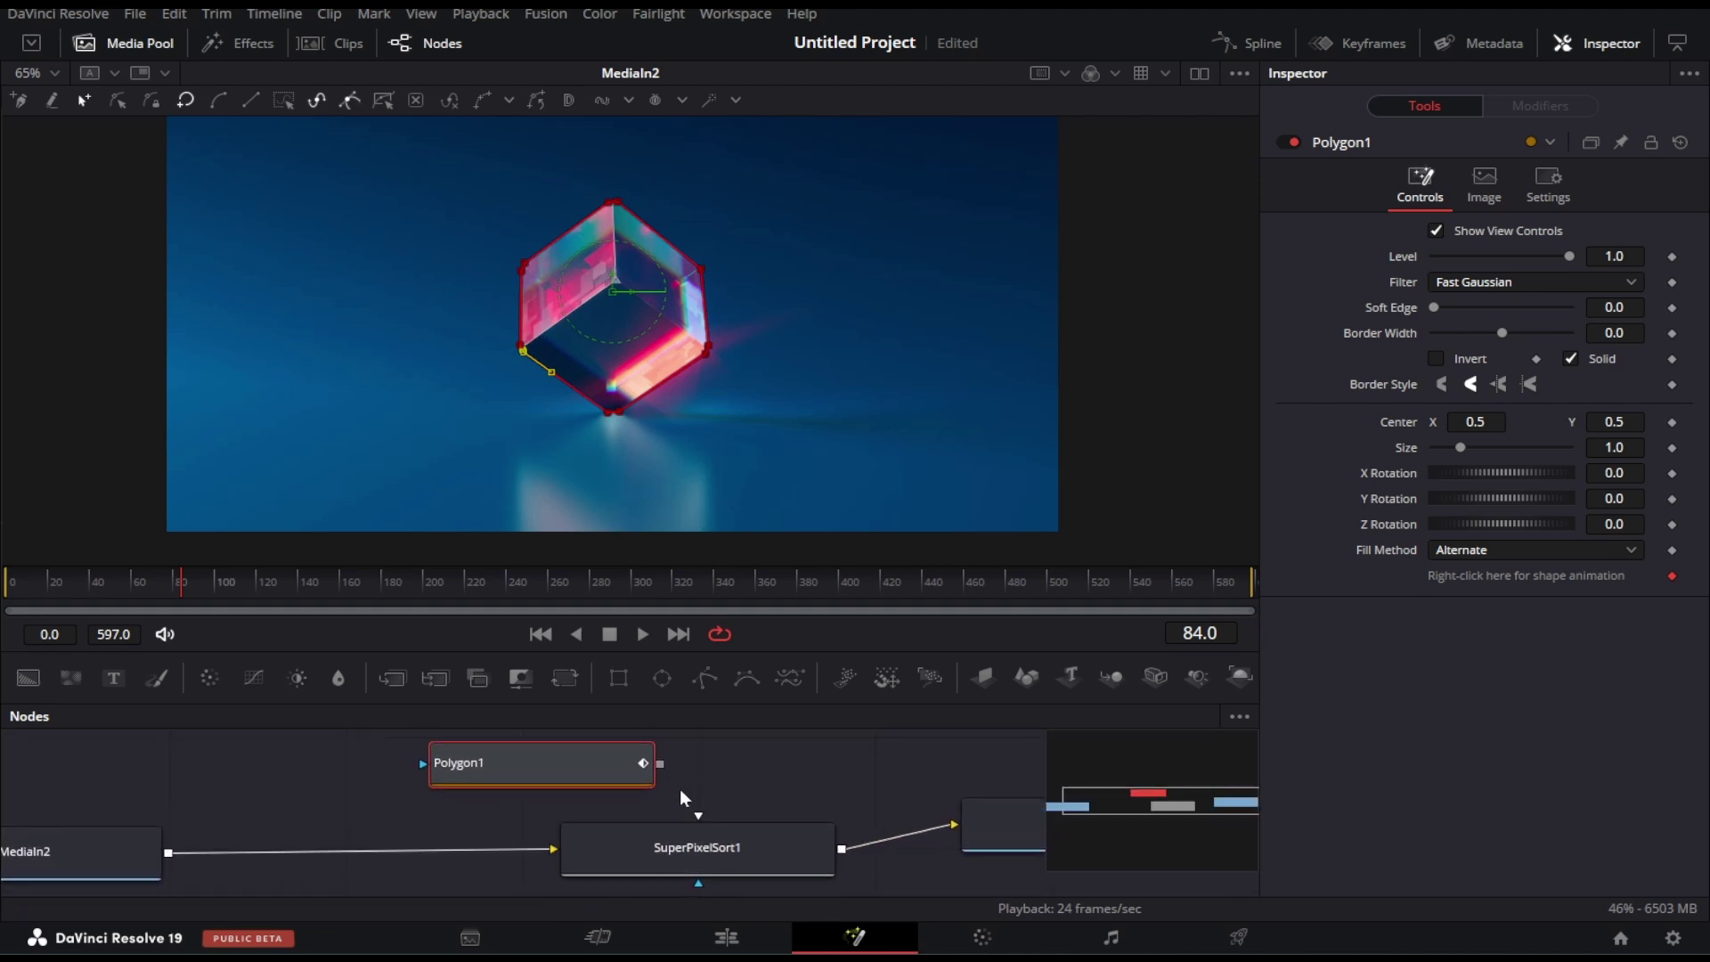
Connect Polygon1 to SuperPixelSort1's mask input and view the masked MediaOut1 result.
{"action": "left_click_drag", "start_coordinate": [660, 772], "coordinate": [696, 809]}
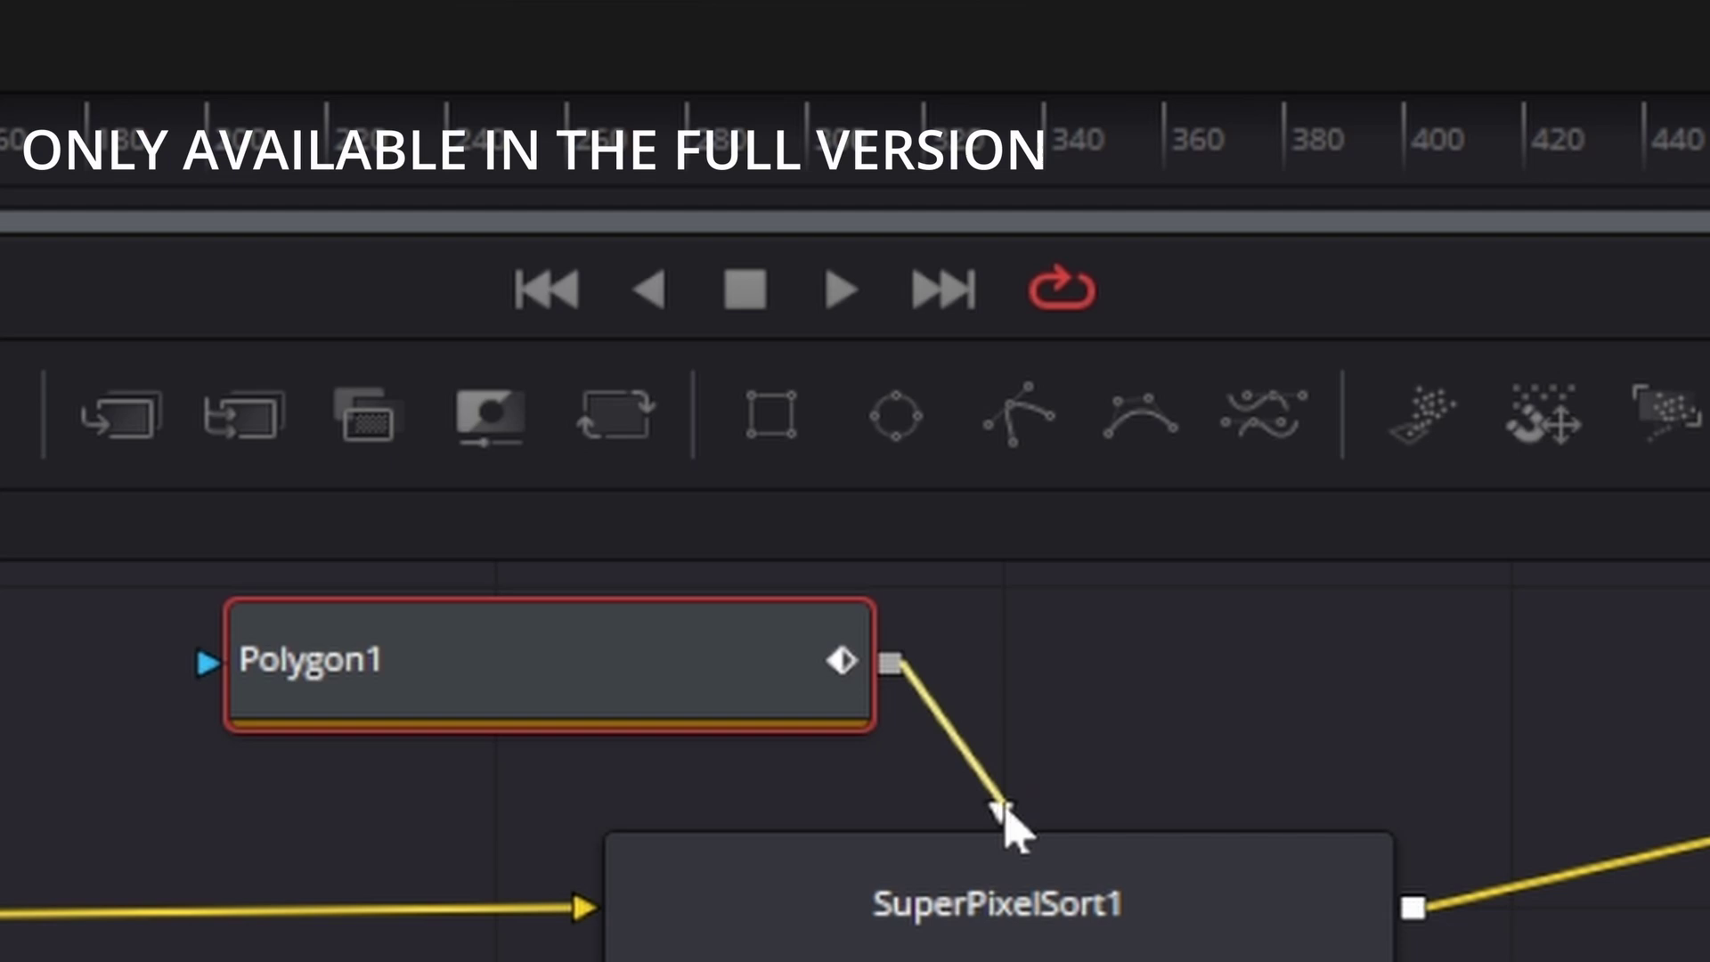
{"action": "left_click_drag", "start_coordinate": [1004, 821], "coordinate": [1004, 826]}
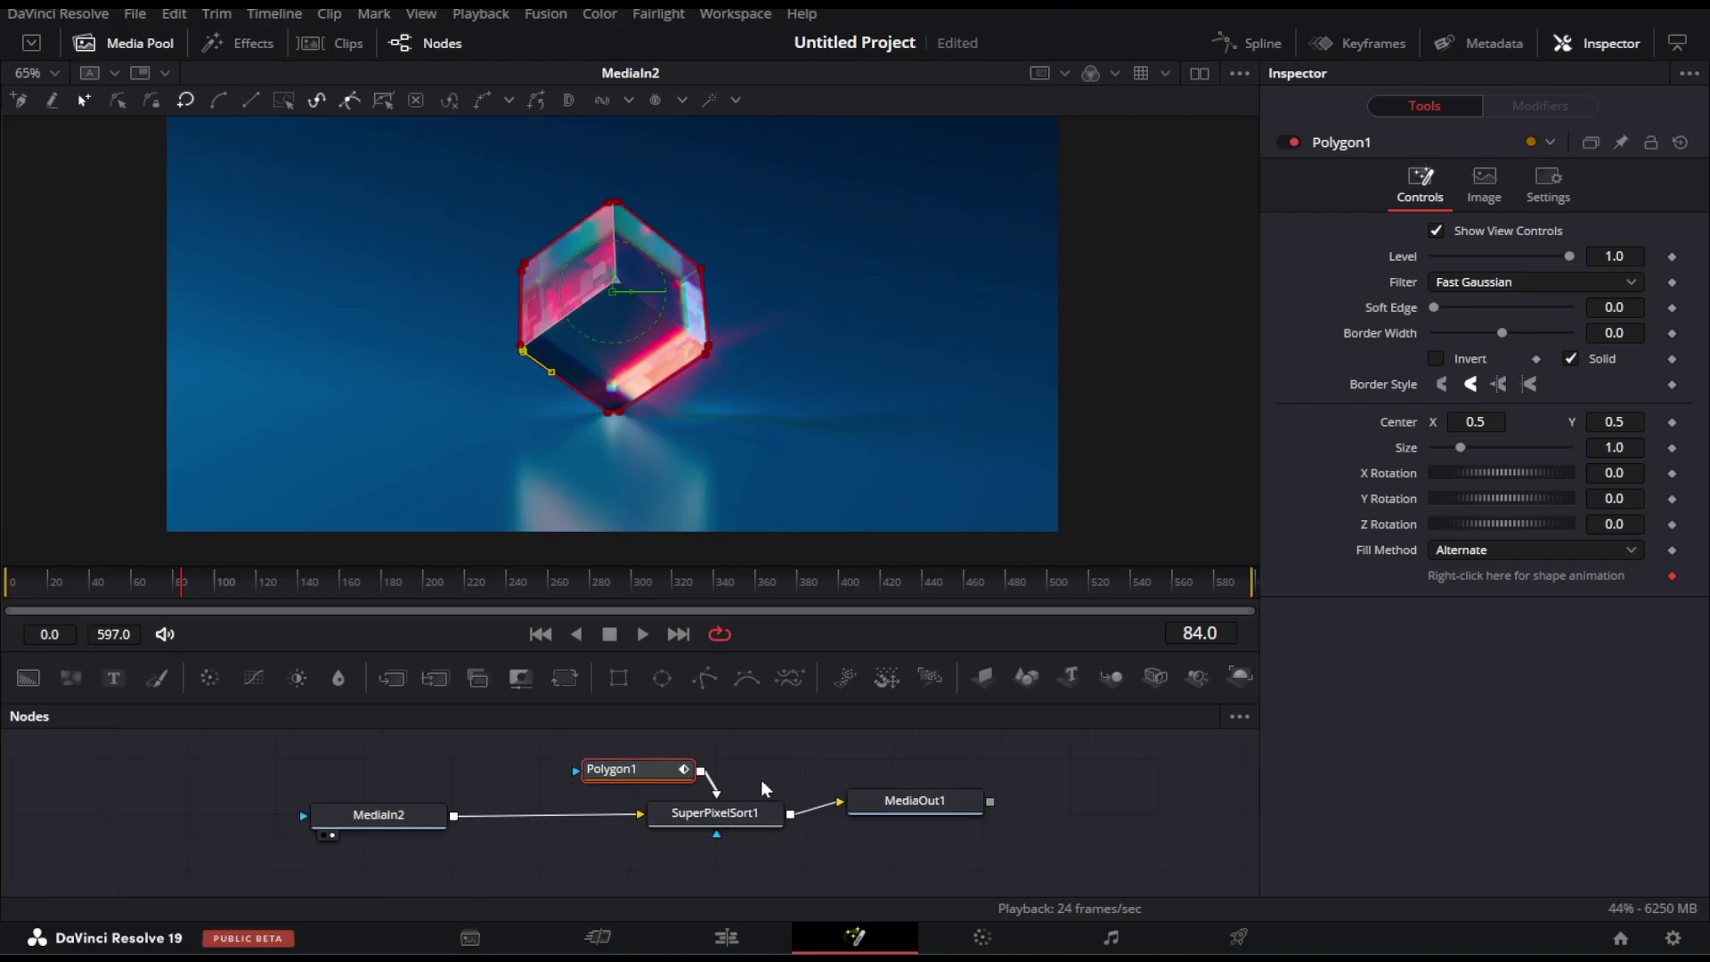
{"action": "left_click_drag", "start_coordinate": [938, 779], "coordinate": [713, 365]}
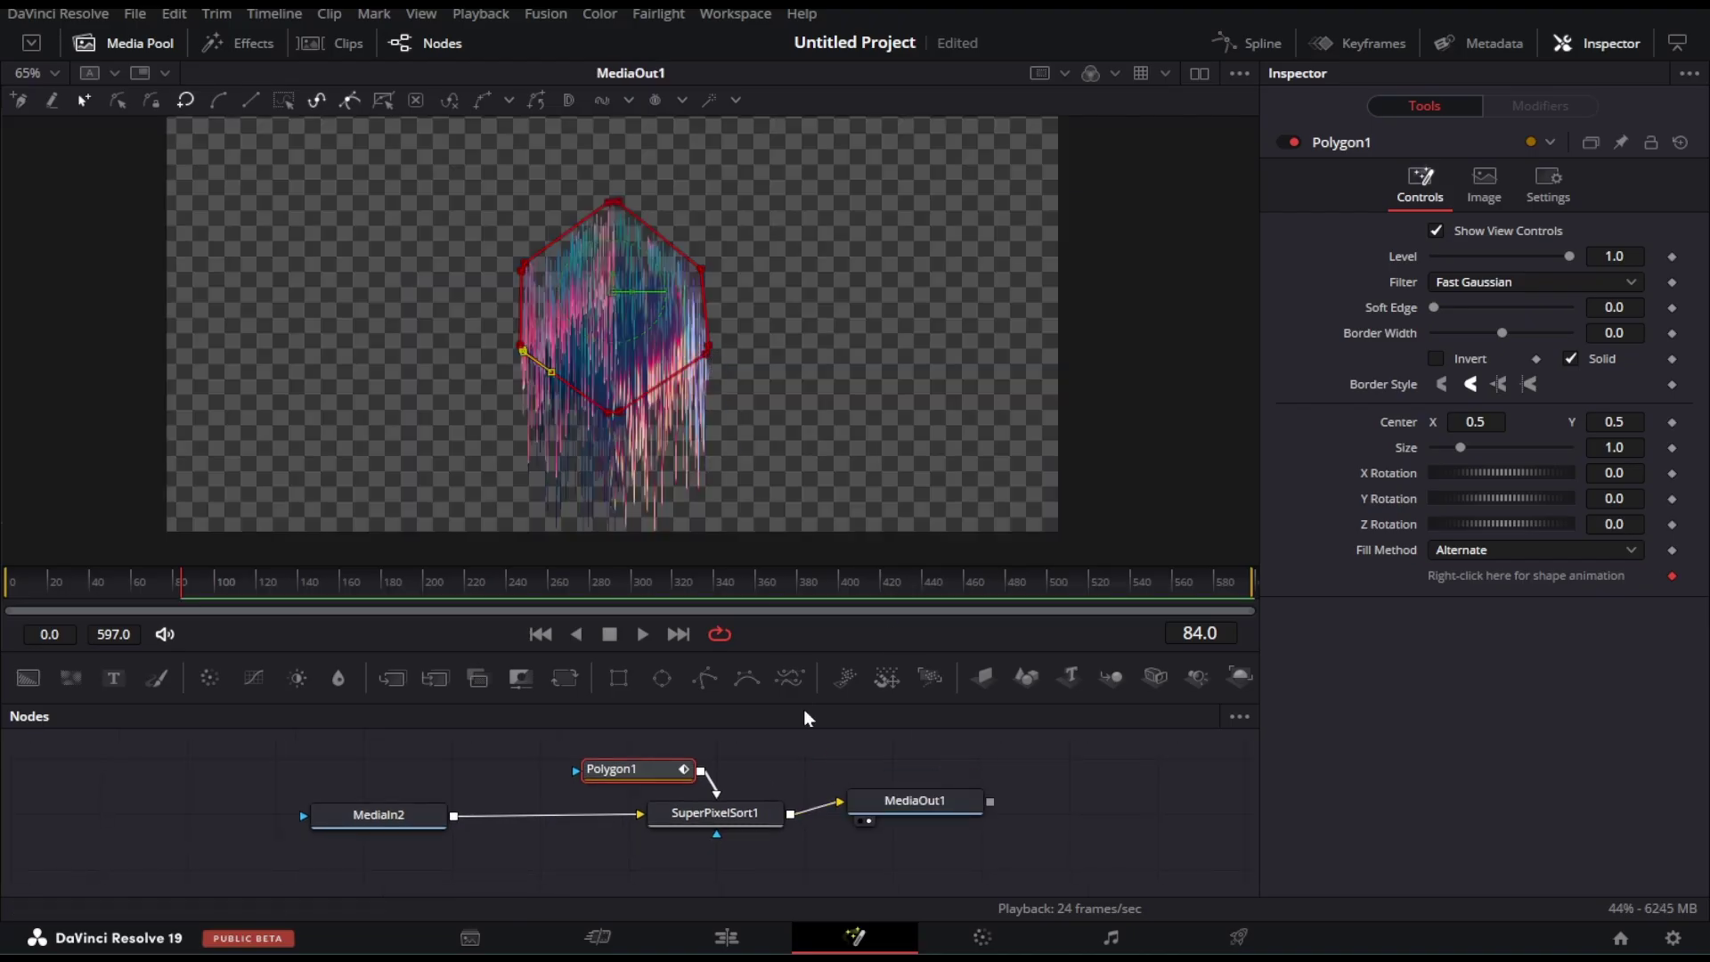
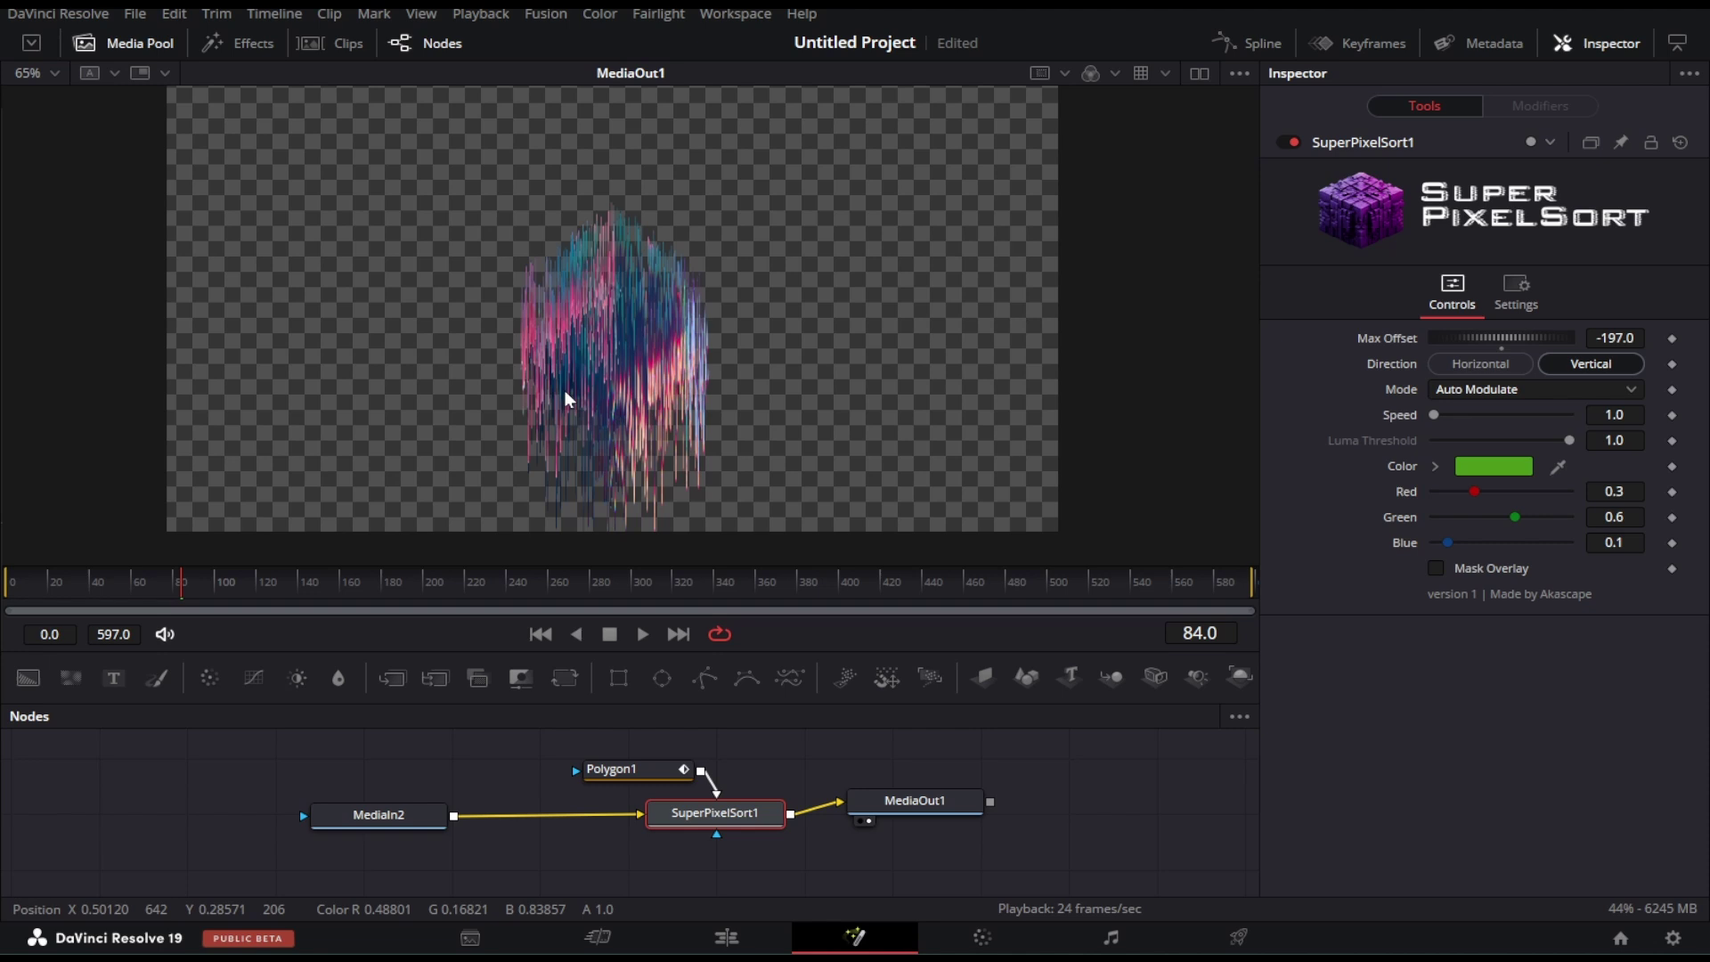
Try horizontal streaks on SuperPixelSort1, adjust Max Offset, and enable Mask Overlay.
{"action": "left_click", "coordinate": [1496, 364]}
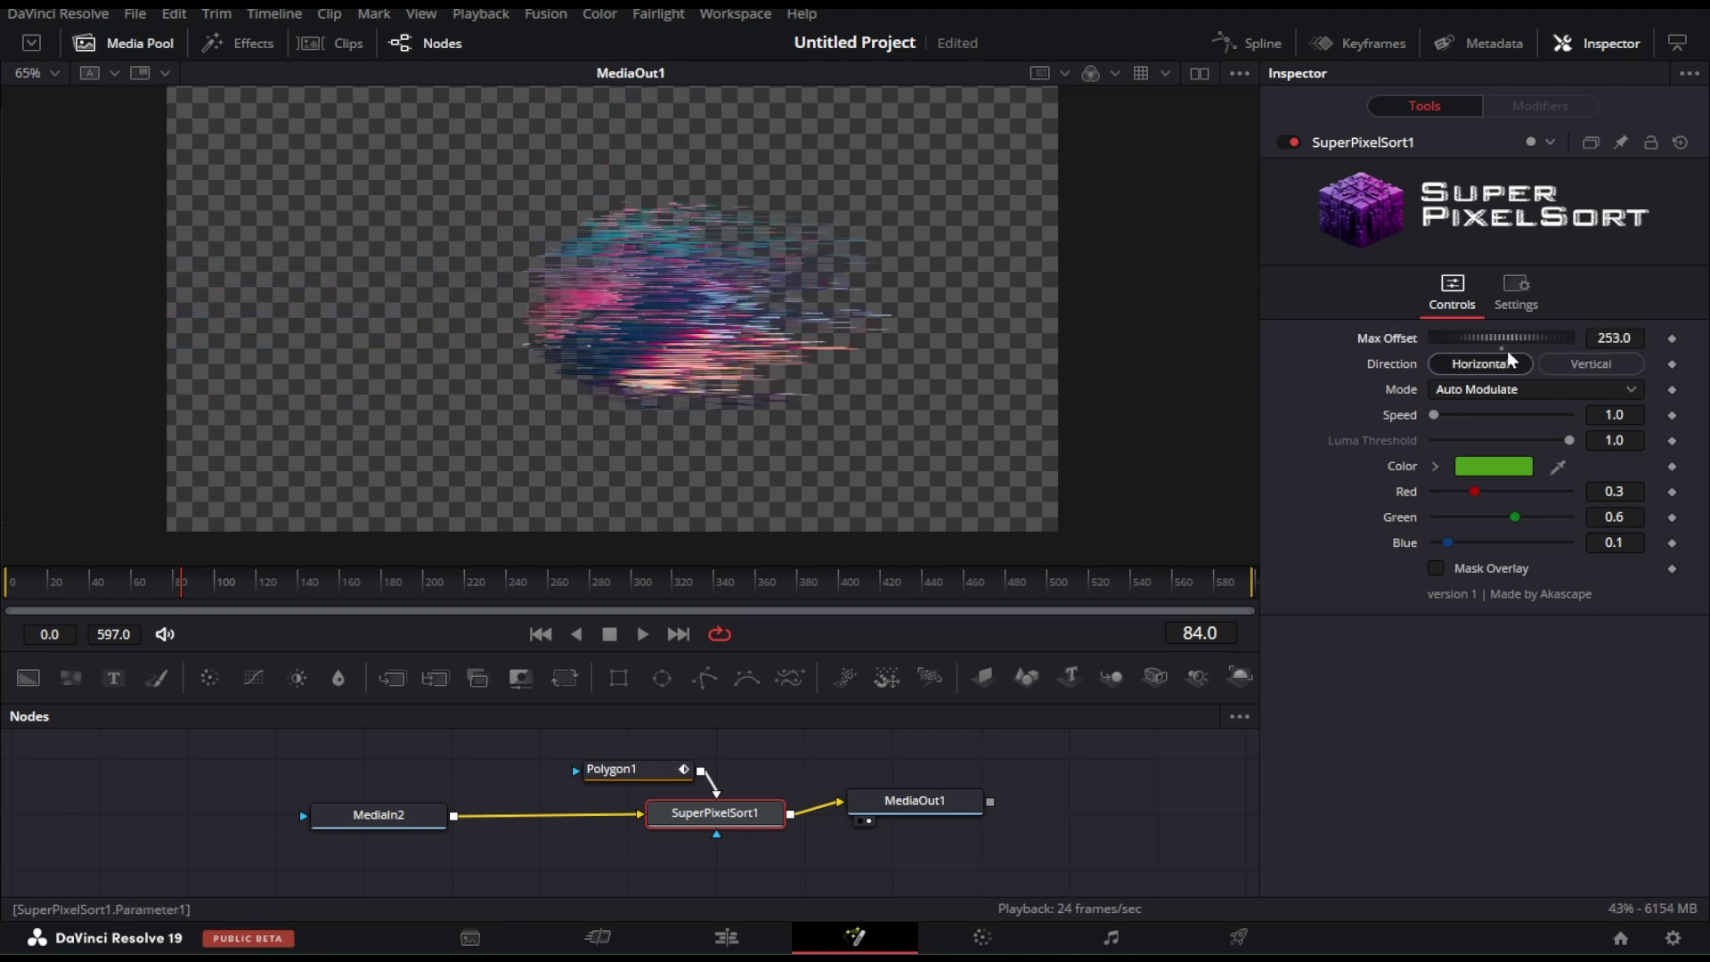
{"action": "left_click_drag", "start_coordinate": [1510, 360], "coordinate": [1501, 358]}
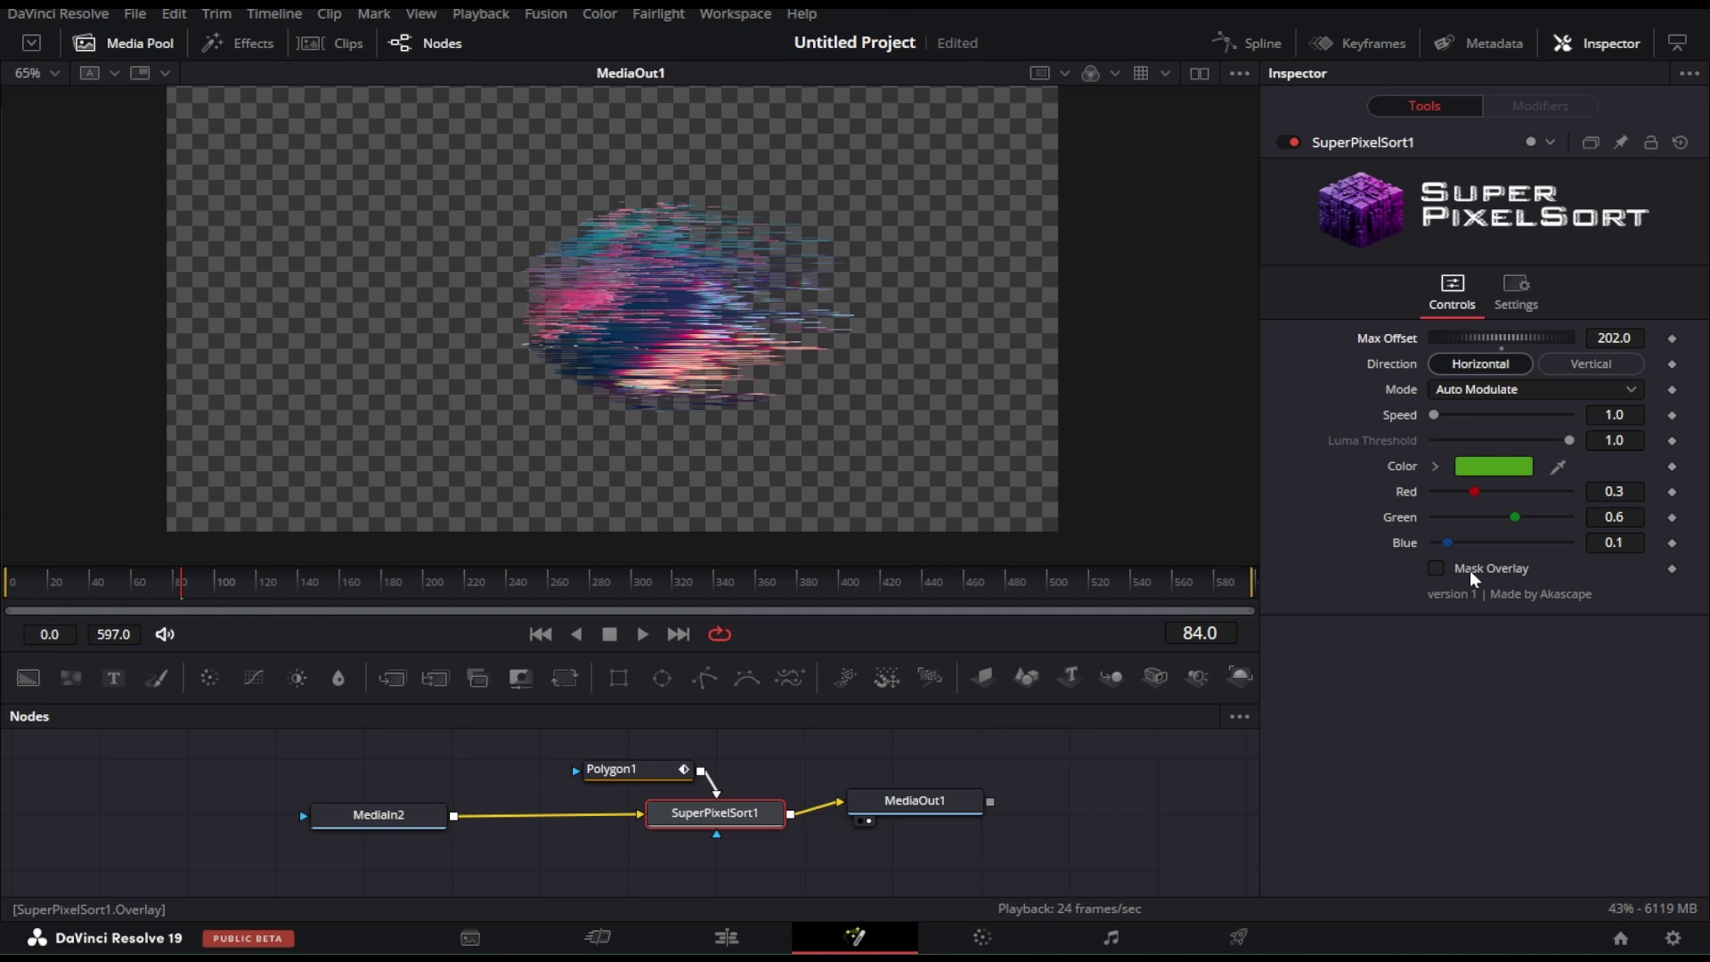
{"action": "left_click", "coordinate": [1437, 569]}
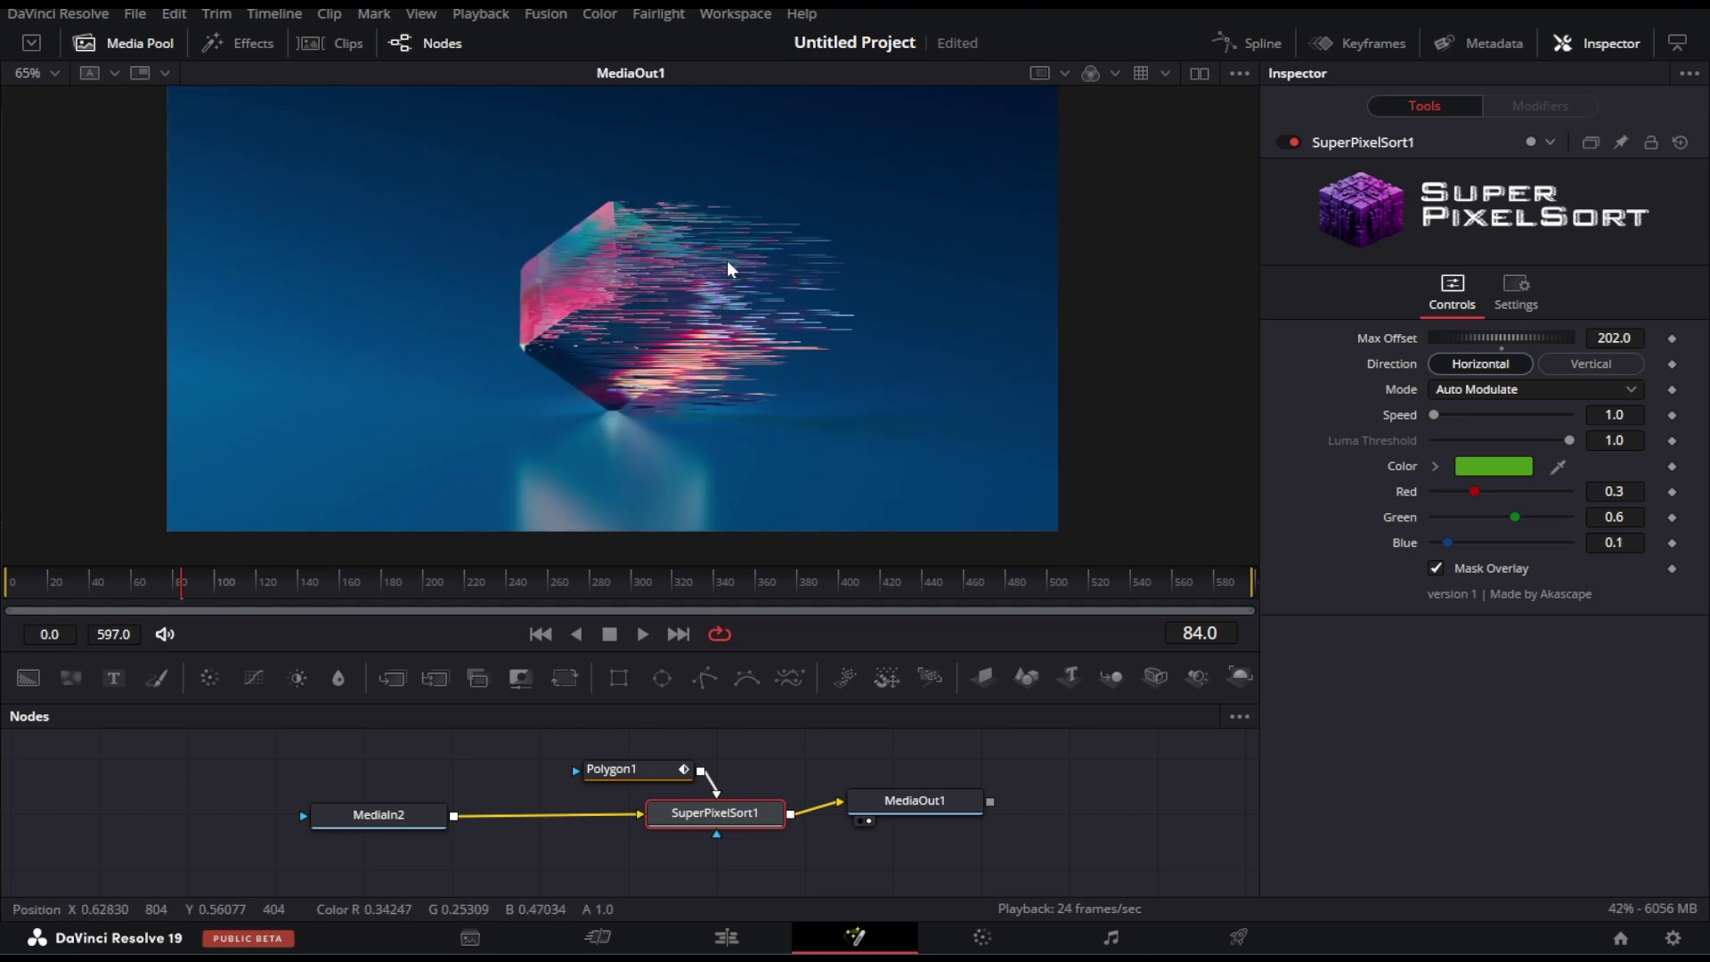
{"action": "mouse_move", "coordinate": [1488, 340]}
{"action": "left_mouse_down"}
{"action": "mouse_move", "coordinate": [1404, 355]}
{"action": "mouse_move", "coordinate": [1419, 363]}
{"action": "left_mouse_up"}
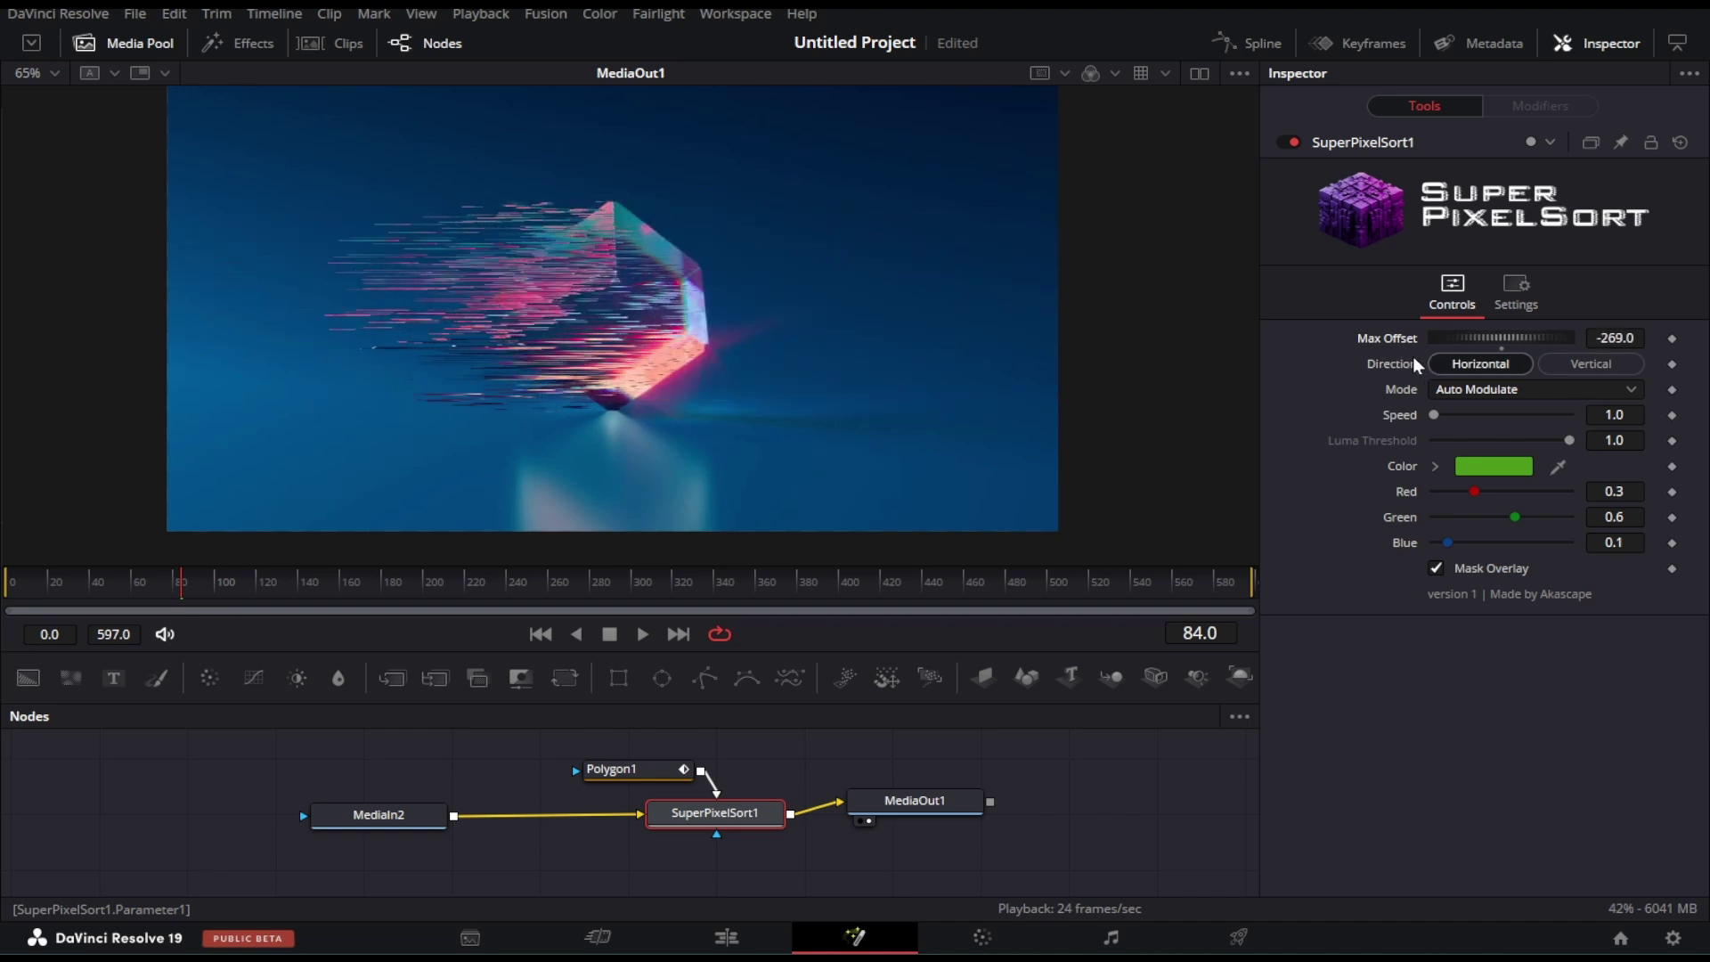
Switch SuperPixelSort1 to vertical streaks with Max Offset -131 and Speed 7.43, then preview.
{"action": "left_click", "coordinate": [1549, 370]}
{"action": "left_click_drag", "start_coordinate": [1499, 343], "coordinate": [1516, 349]}
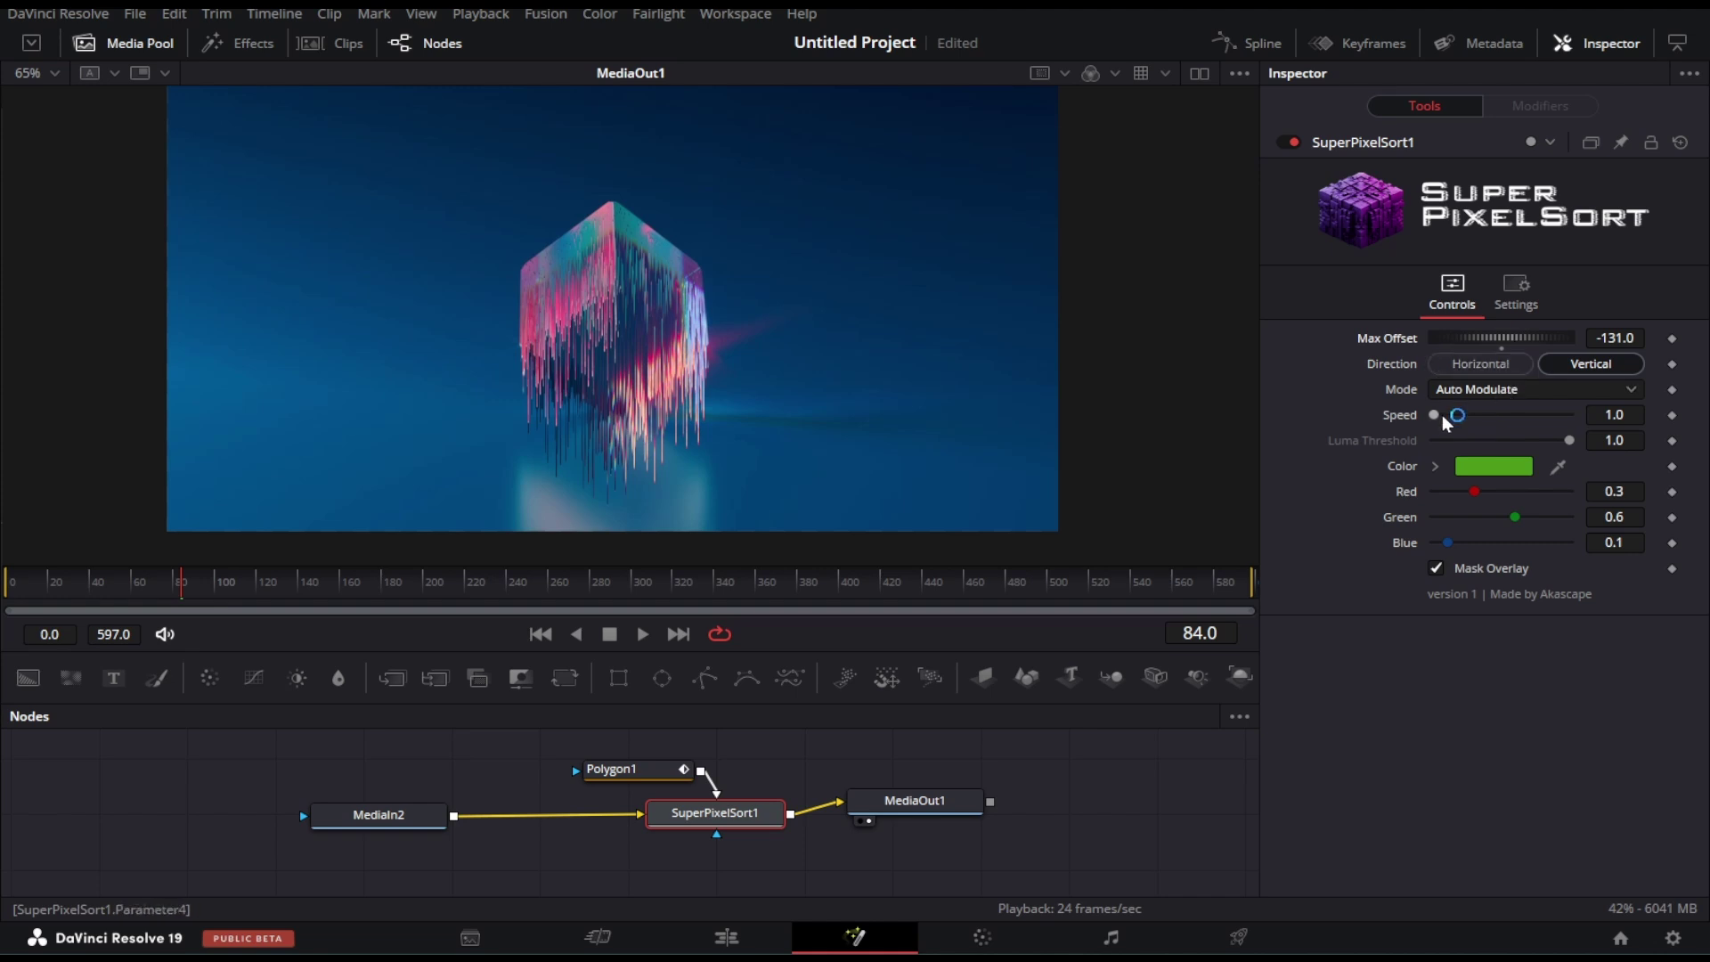
{"action": "left_click_drag", "start_coordinate": [1456, 415], "coordinate": [1480, 425]}
{"action": "key", "text": "space"}
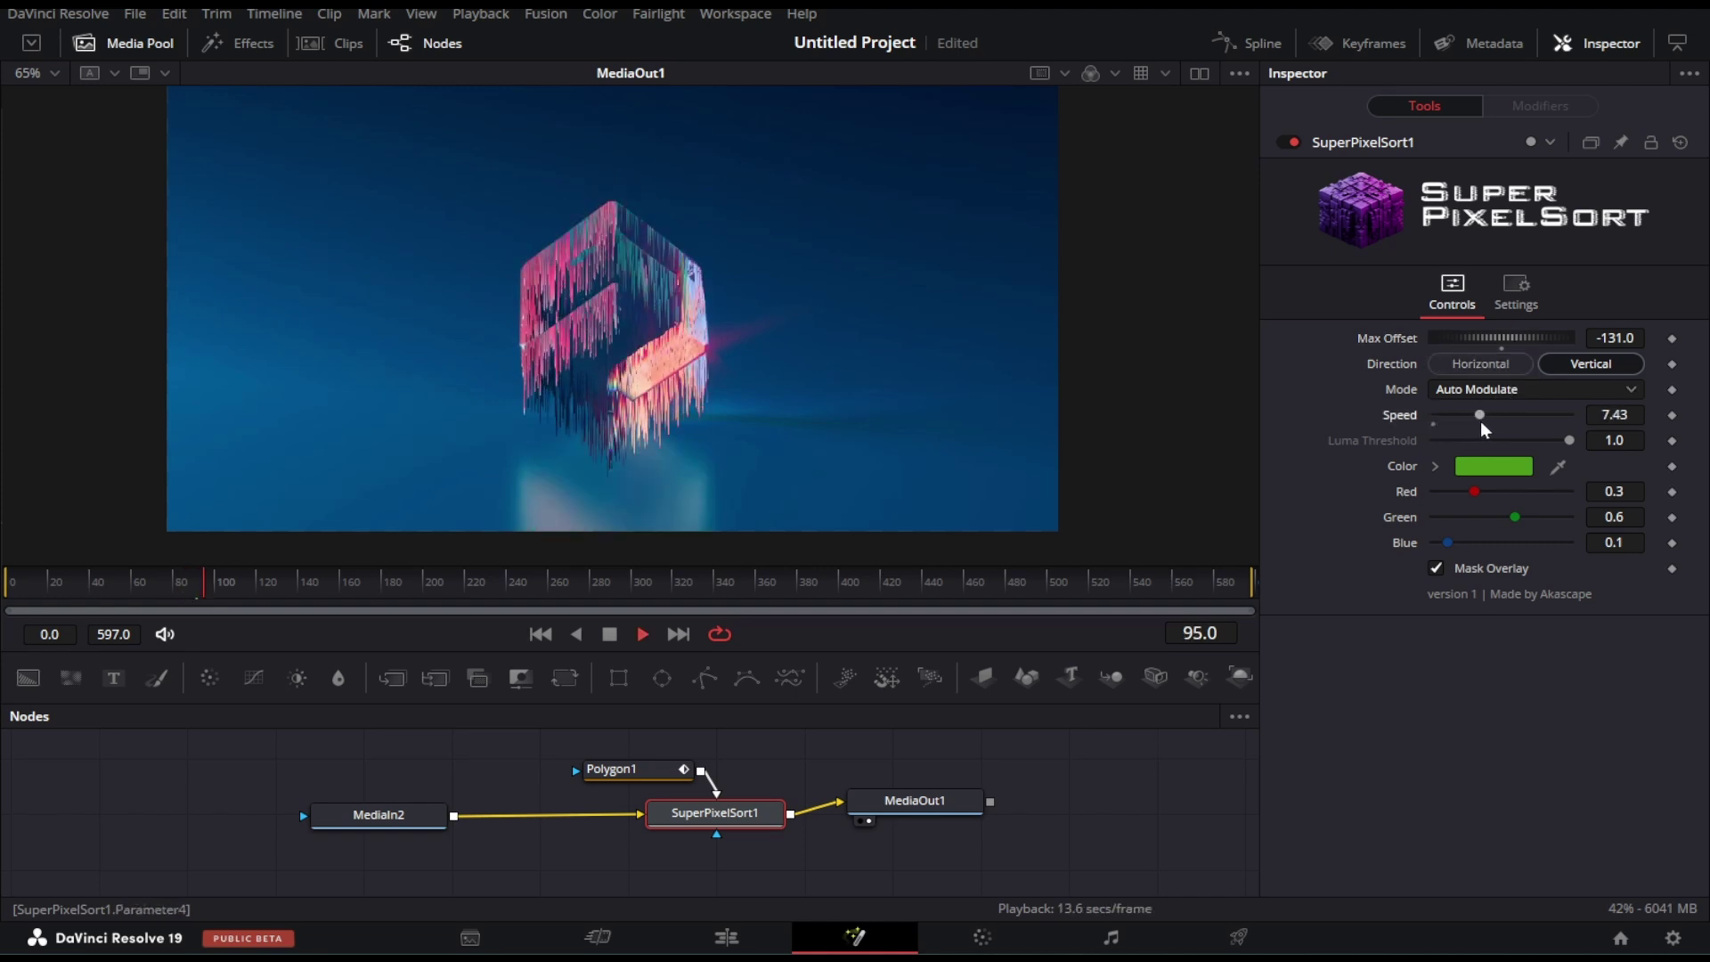
Connect Polygon1 to SuperPixelSort1's mask input and lengthen the streaks with Max Offset.
{"action": "key", "text": "space"}
{"action": "left_click", "coordinate": [625, 773]}
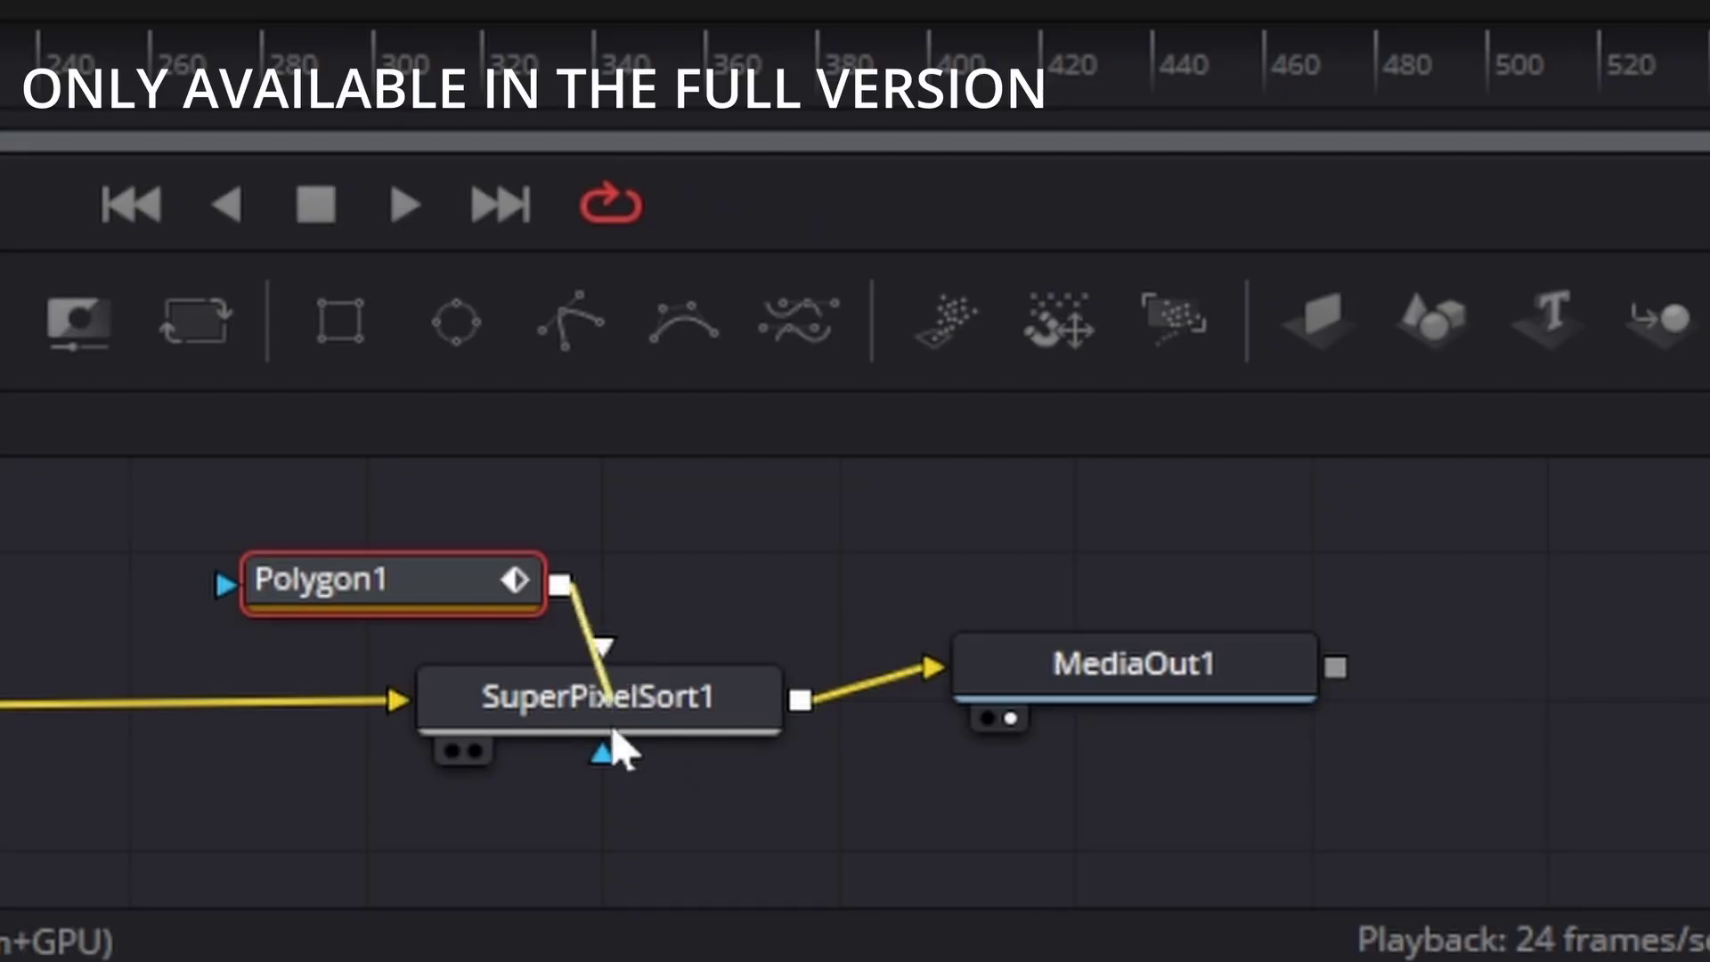
{"action": "left_click_drag", "start_coordinate": [734, 807], "coordinate": [715, 839]}
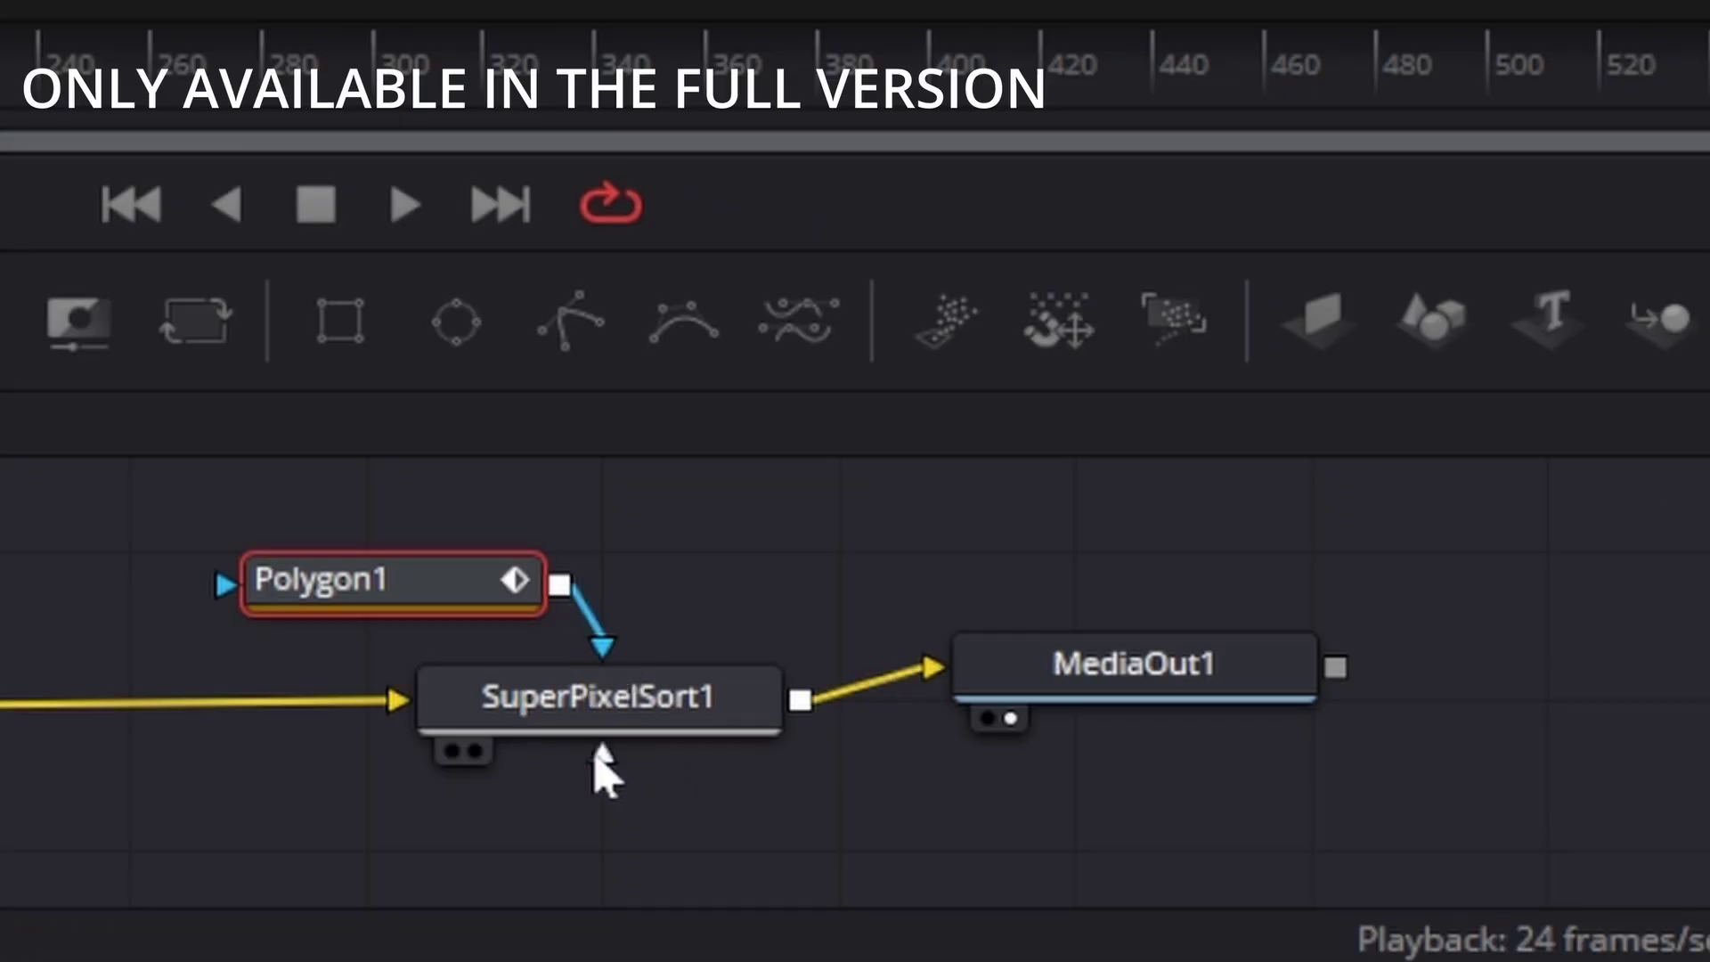
{"action": "left_click", "coordinate": [608, 715]}
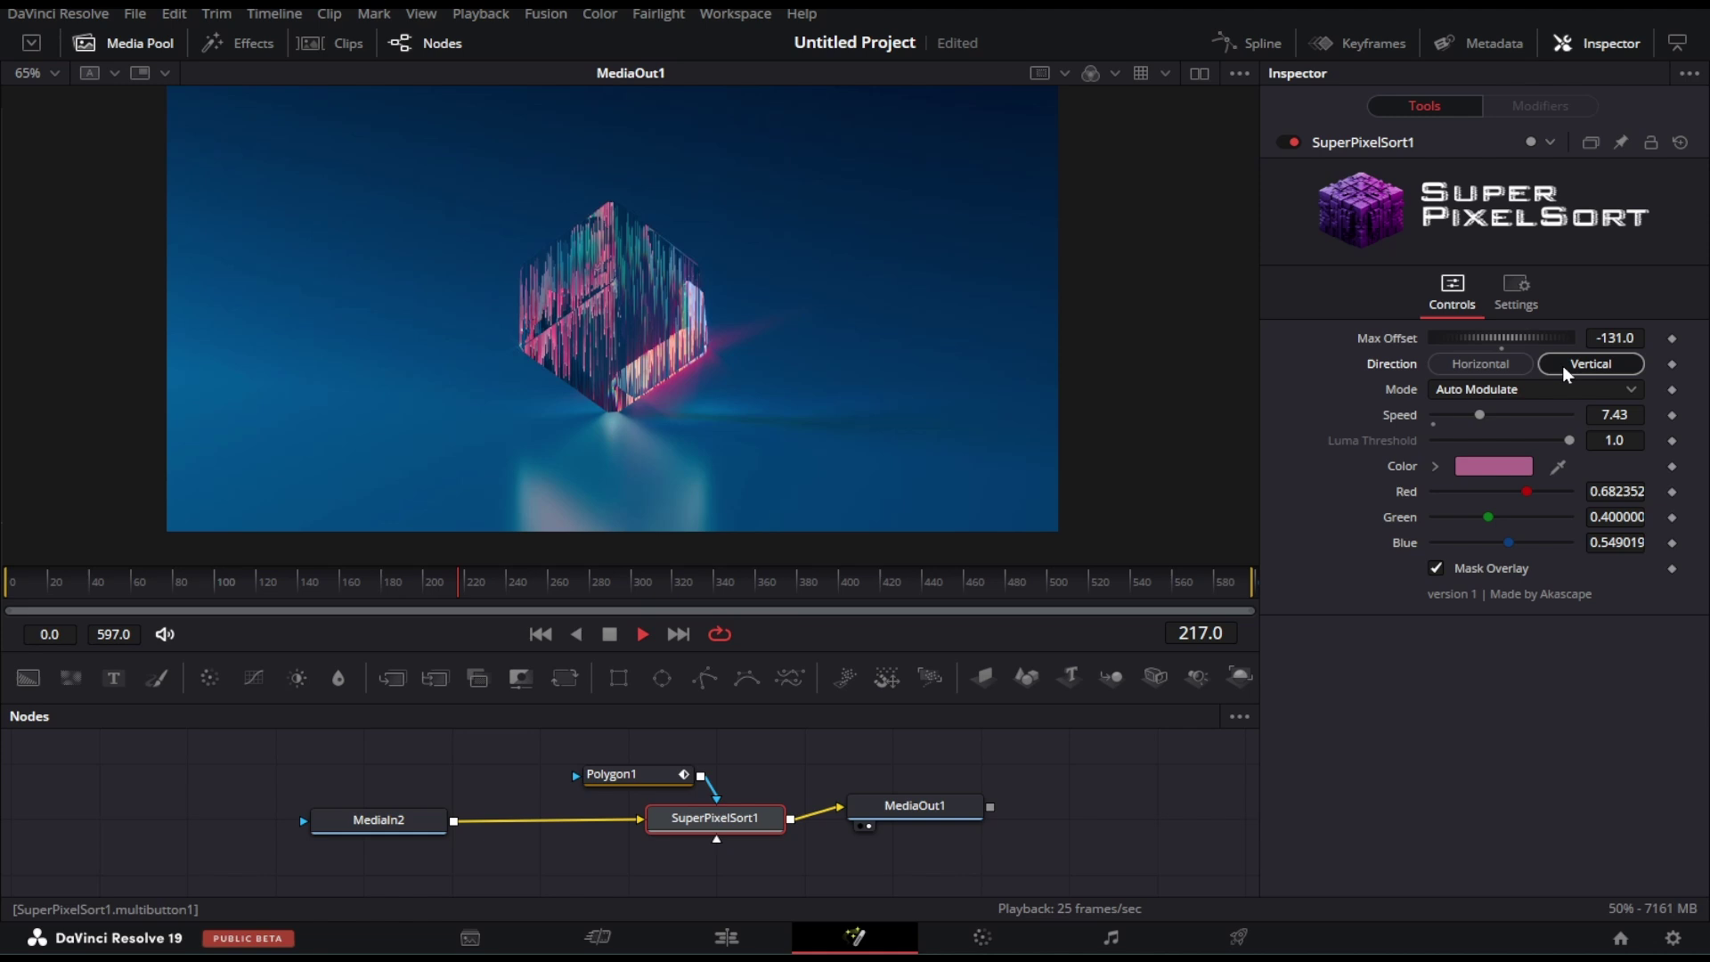
{"action": "mouse_move", "coordinate": [1430, 346]}
{"action": "left_mouse_down"}
{"action": "mouse_move", "coordinate": [1362, 348]}
{"action": "mouse_move", "coordinate": [1471, 350]}
{"action": "left_mouse_up"}
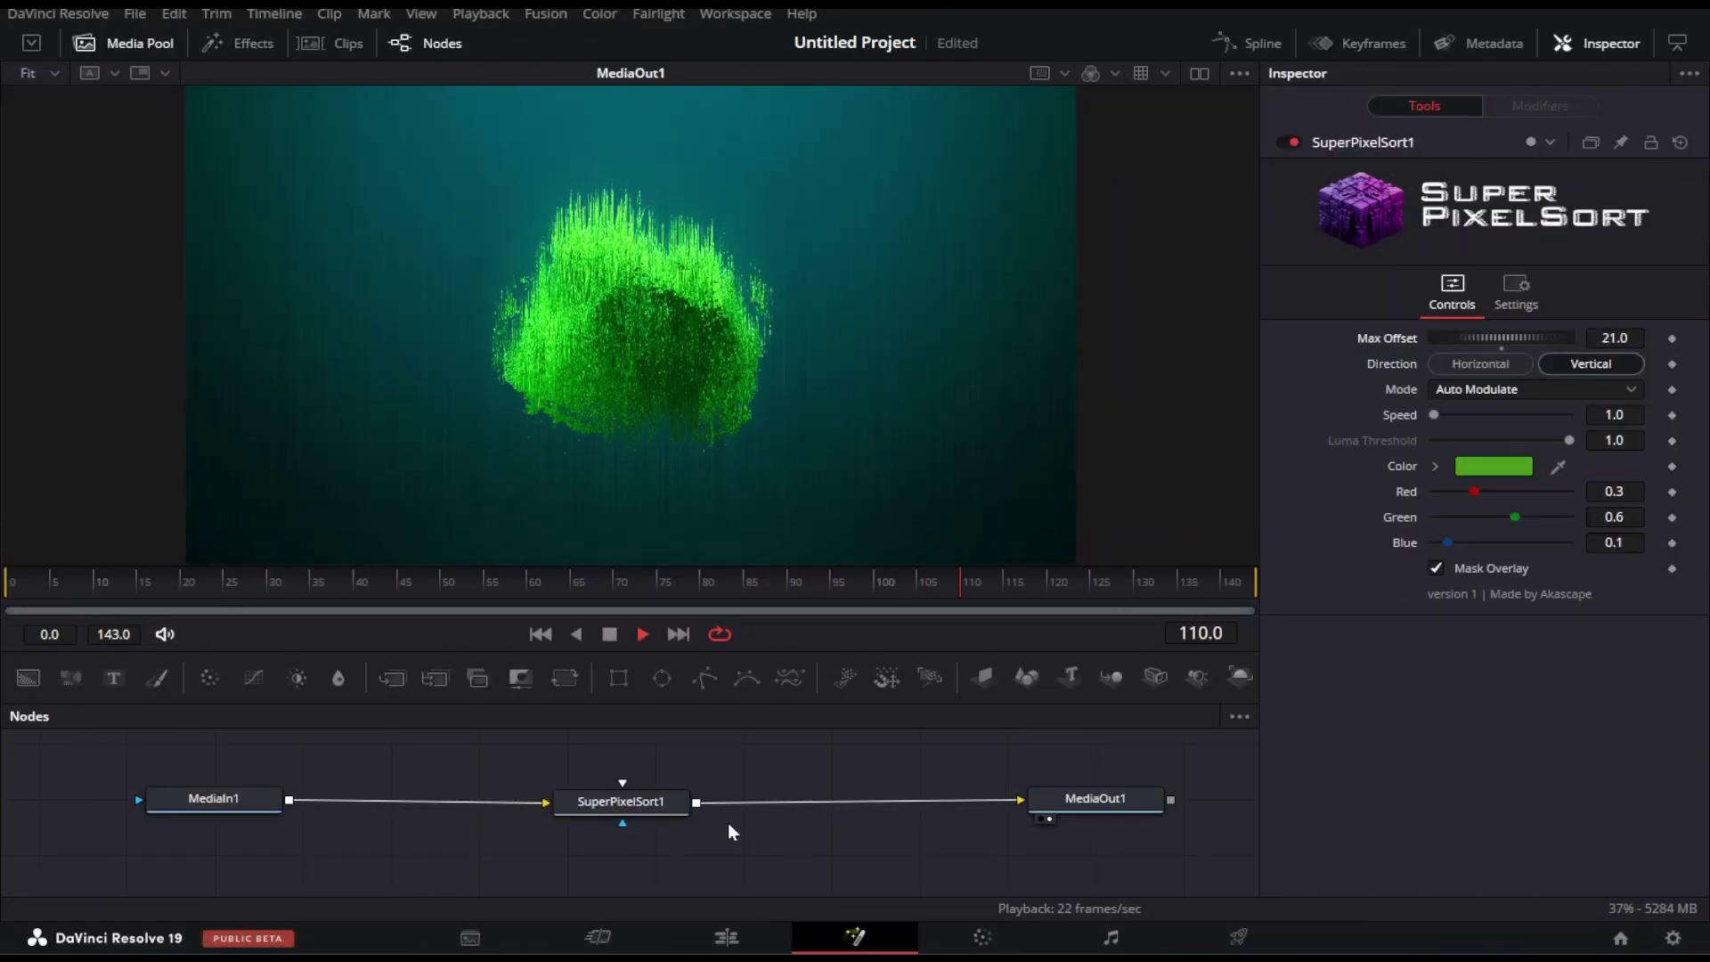
Stop playback, return to frame 0, and set Max Offset to -196.
{"action": "key", "text": "space"}
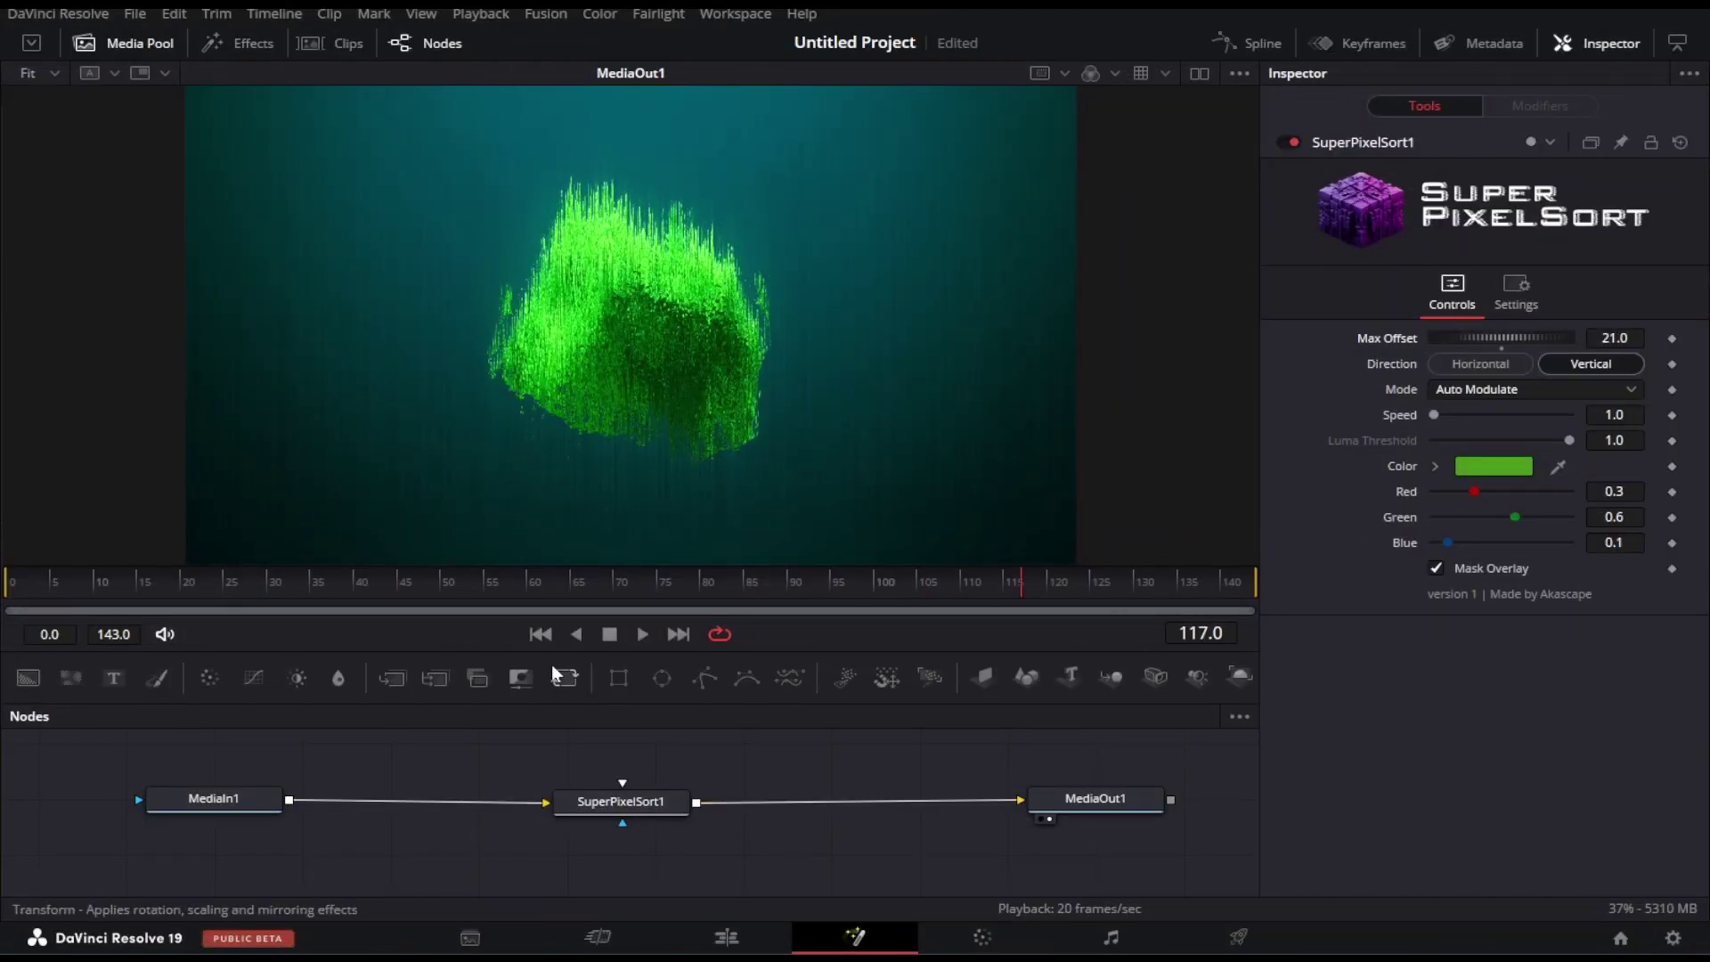
{"action": "left_click", "coordinate": [542, 635]}
{"action": "left_click_drag", "start_coordinate": [1510, 337], "coordinate": [1494, 345]}
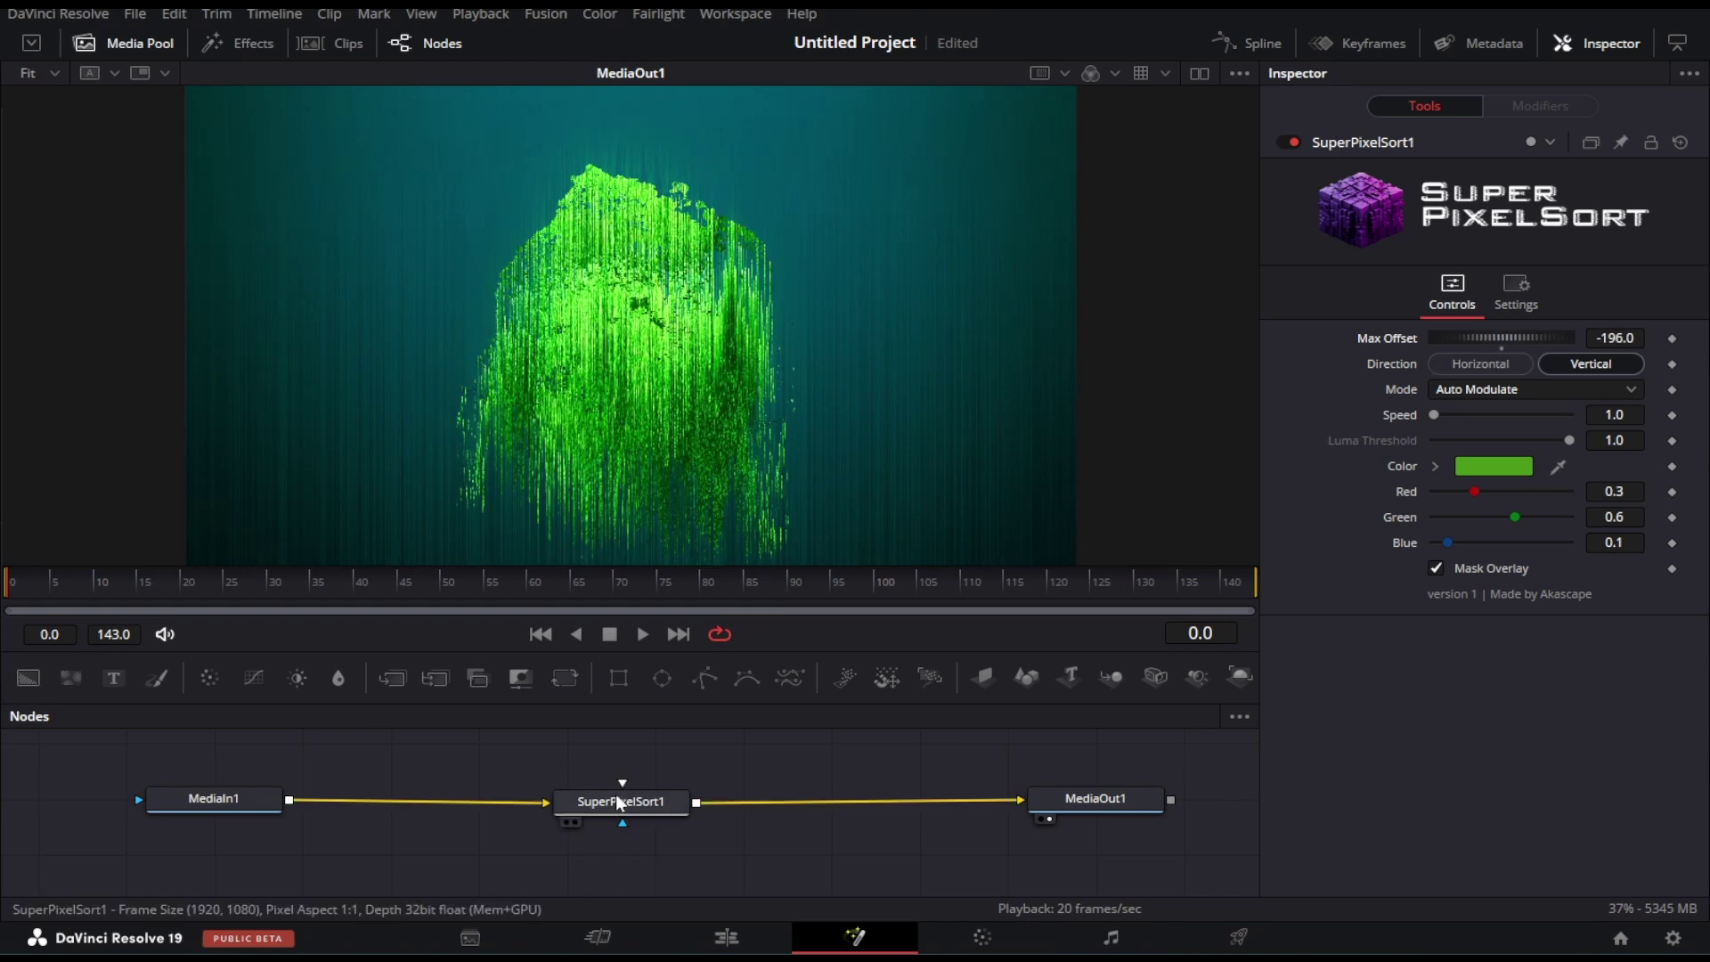
Insert a Transform node after MediaIn1.
{"action": "left_click_drag", "start_coordinate": [214, 798], "coordinate": [511, 482]}
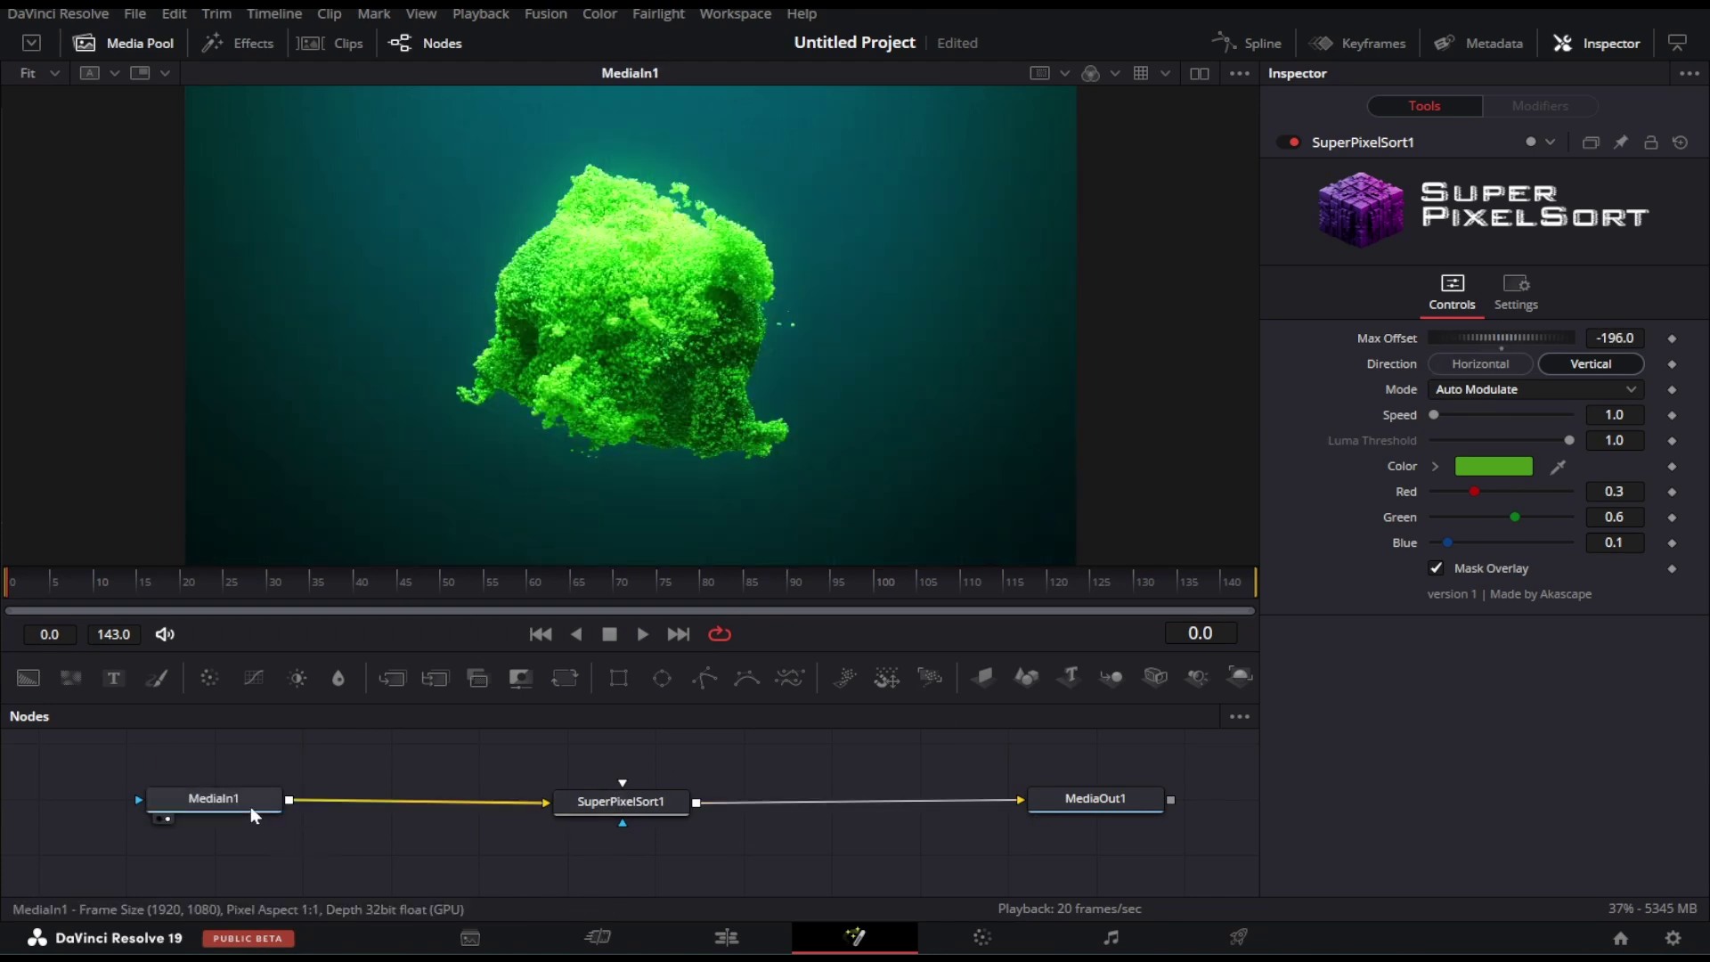
{"action": "left_click_drag", "start_coordinate": [250, 805], "coordinate": [197, 820]}
{"action": "key", "text": "shift+space"}
{"action": "type", "text": "tr"}
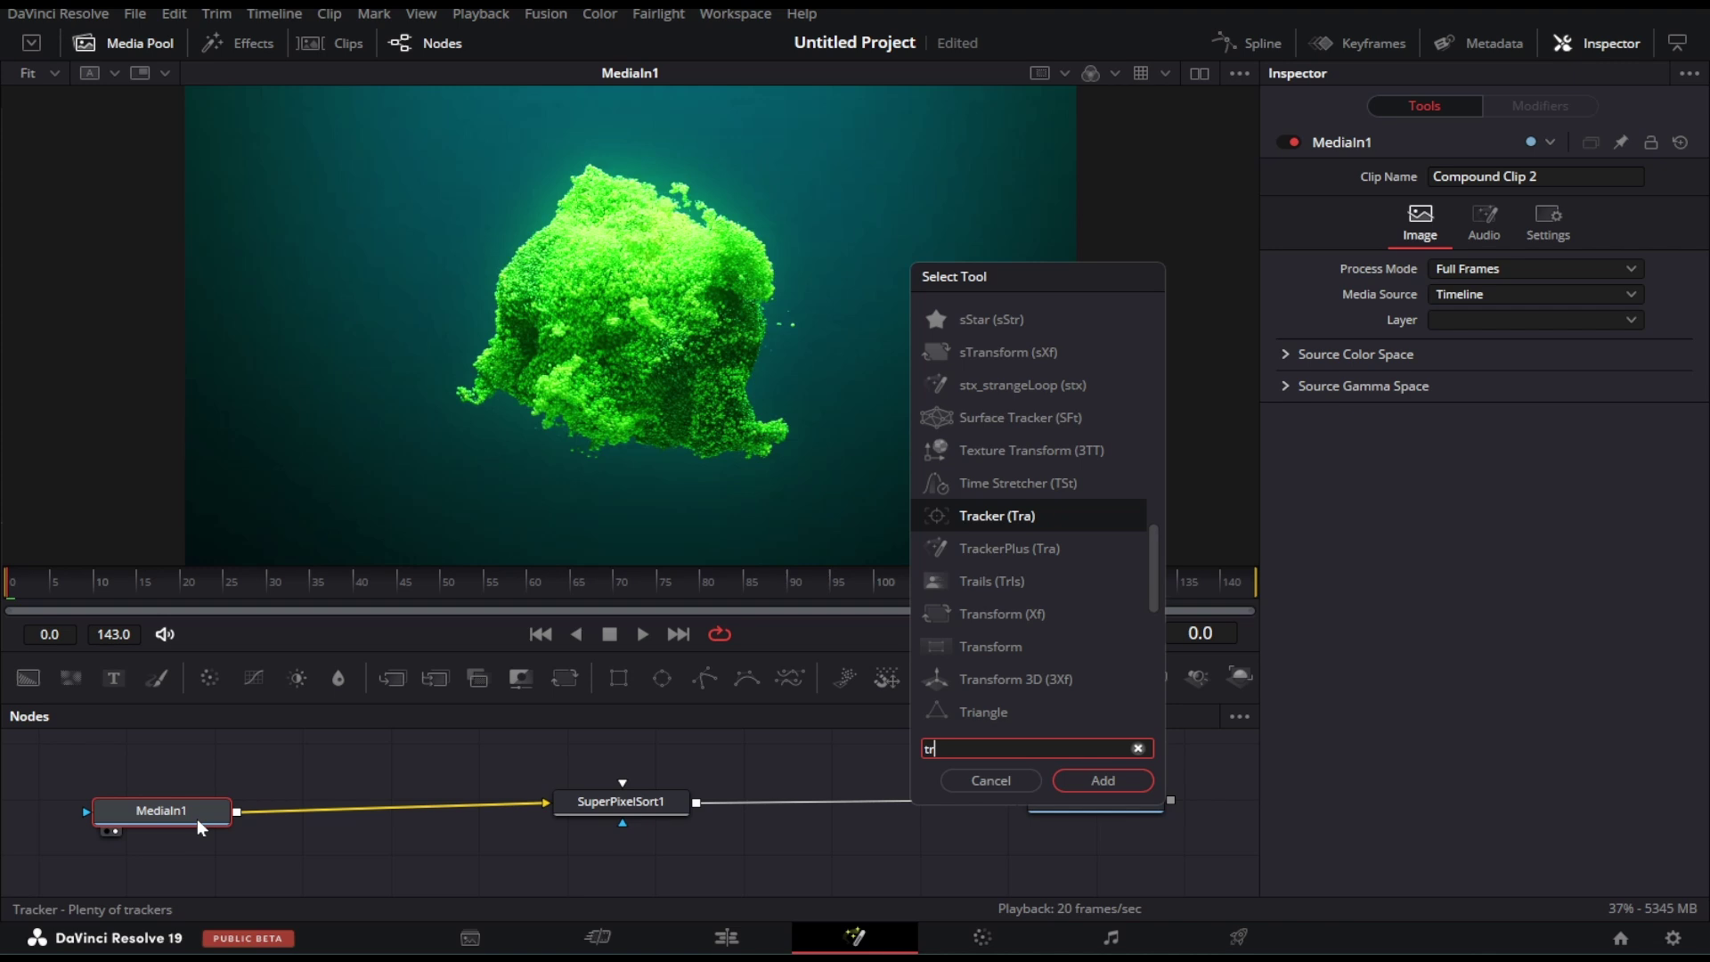
{"action": "type", "text": "ansform"}
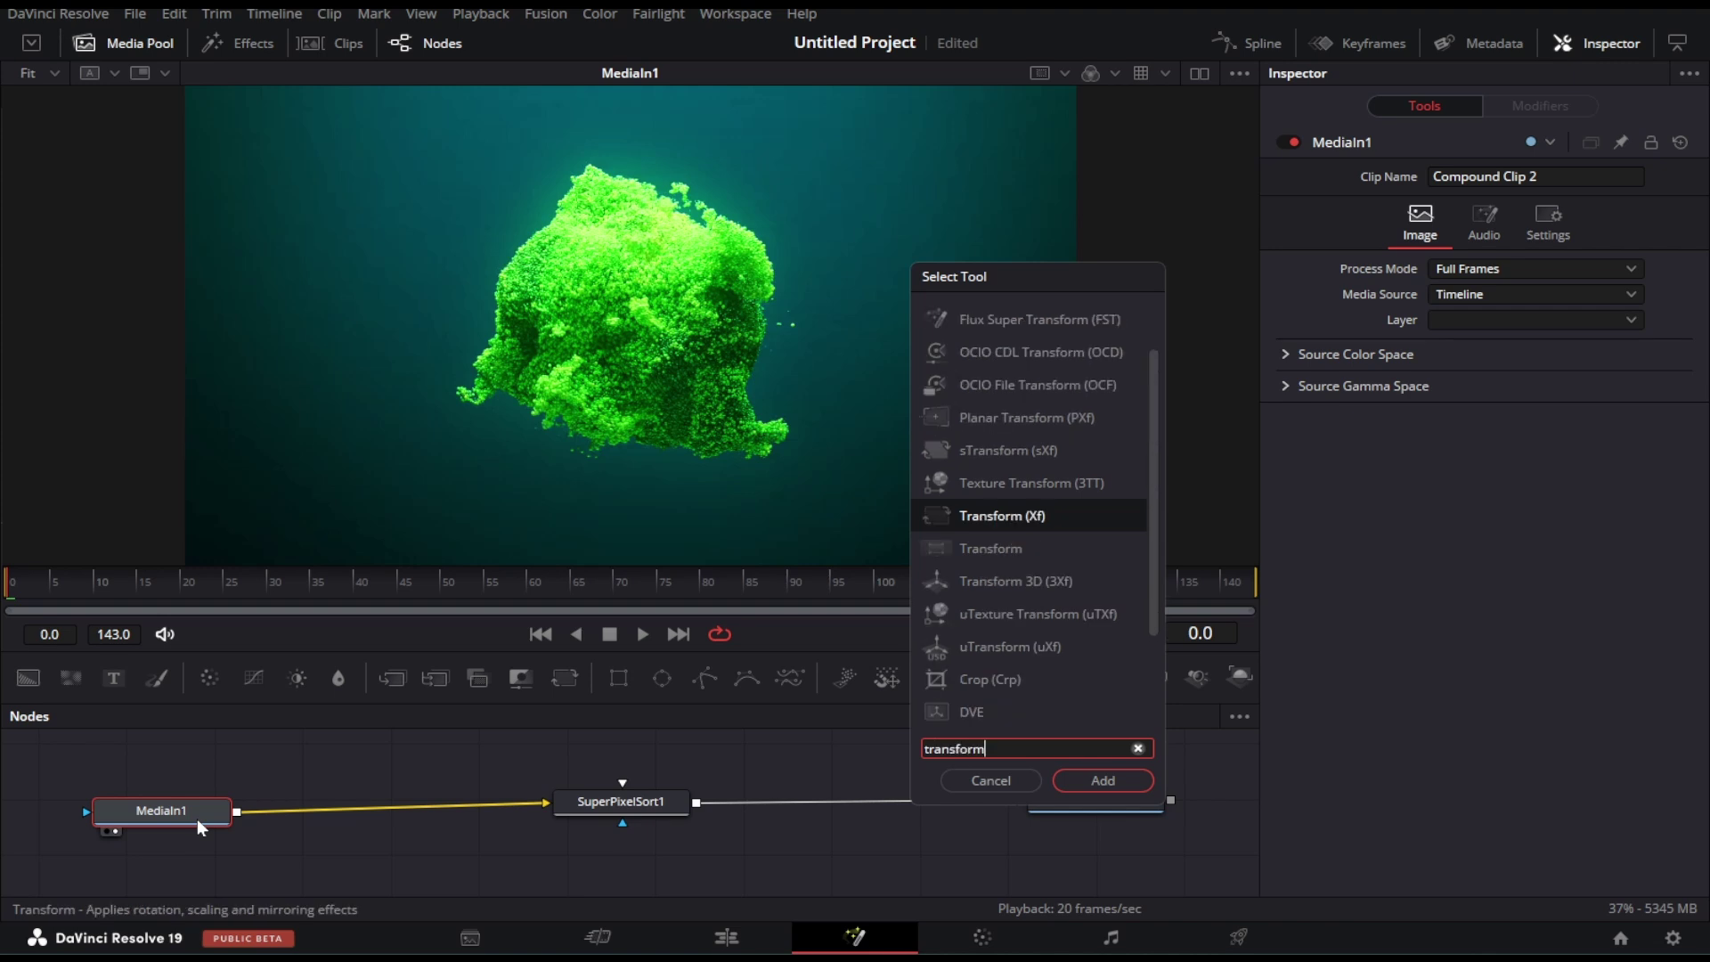
{"action": "key", "text": "Return"}
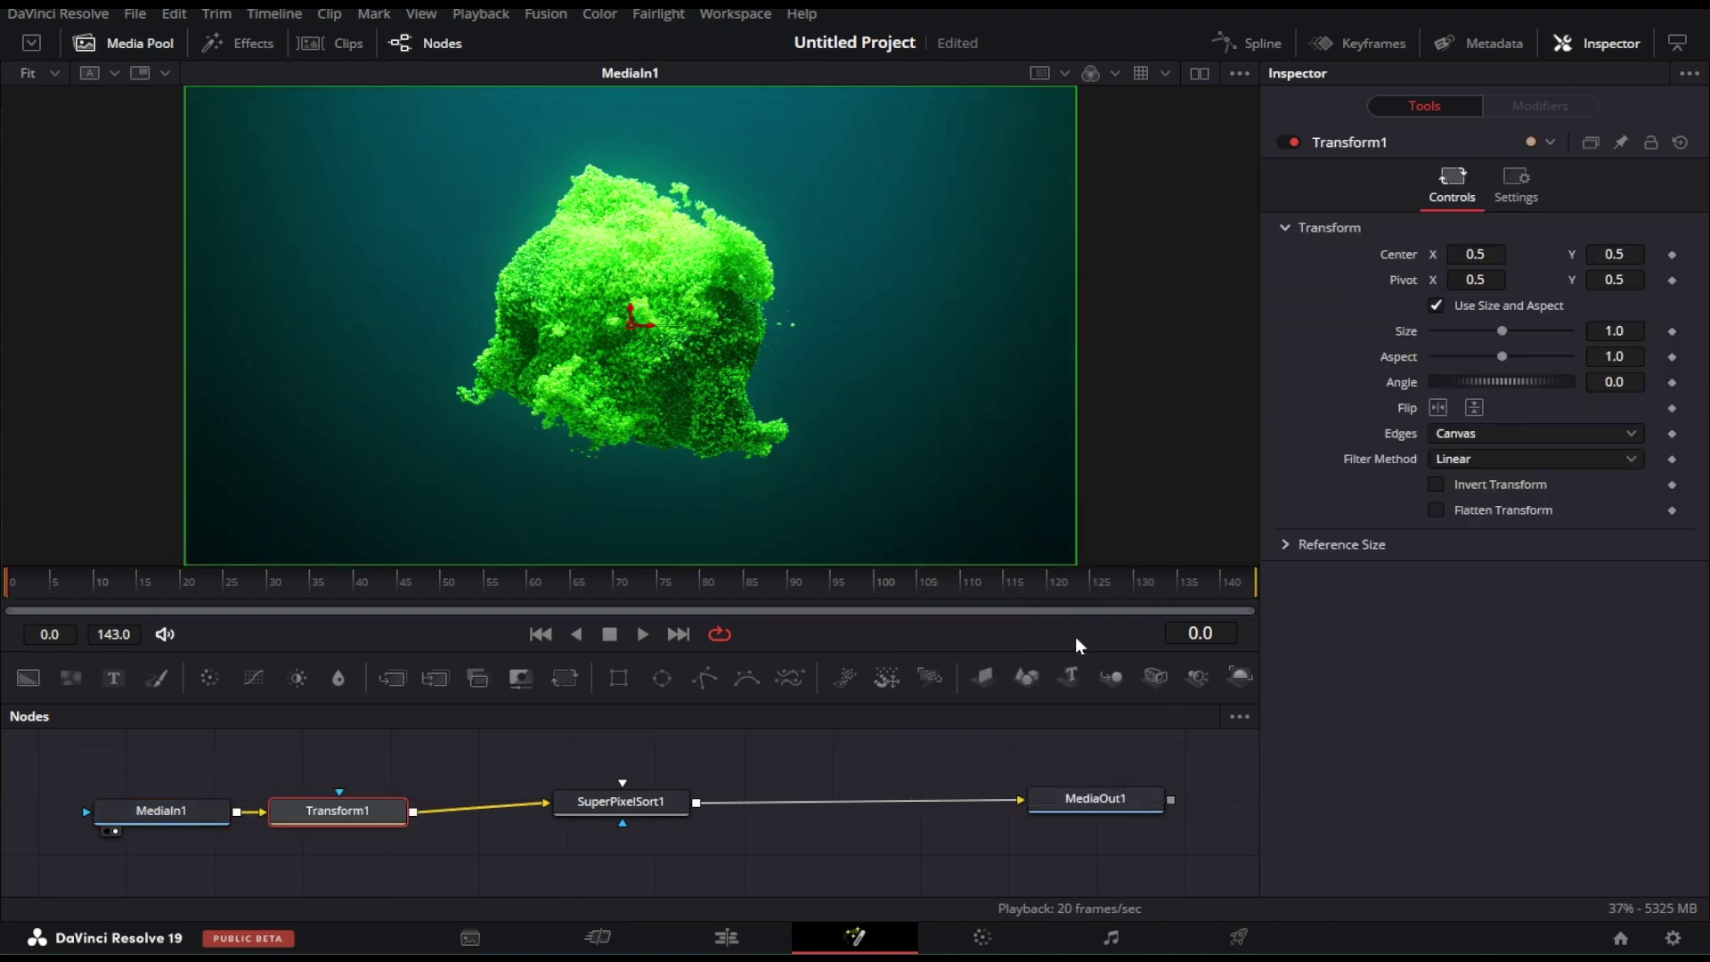
Shrink Transform1 to about 0.73 and rotate it roughly 27 degrees, previewing node outputs.
{"action": "left_click_drag", "start_coordinate": [1625, 329], "coordinate": [1589, 331]}
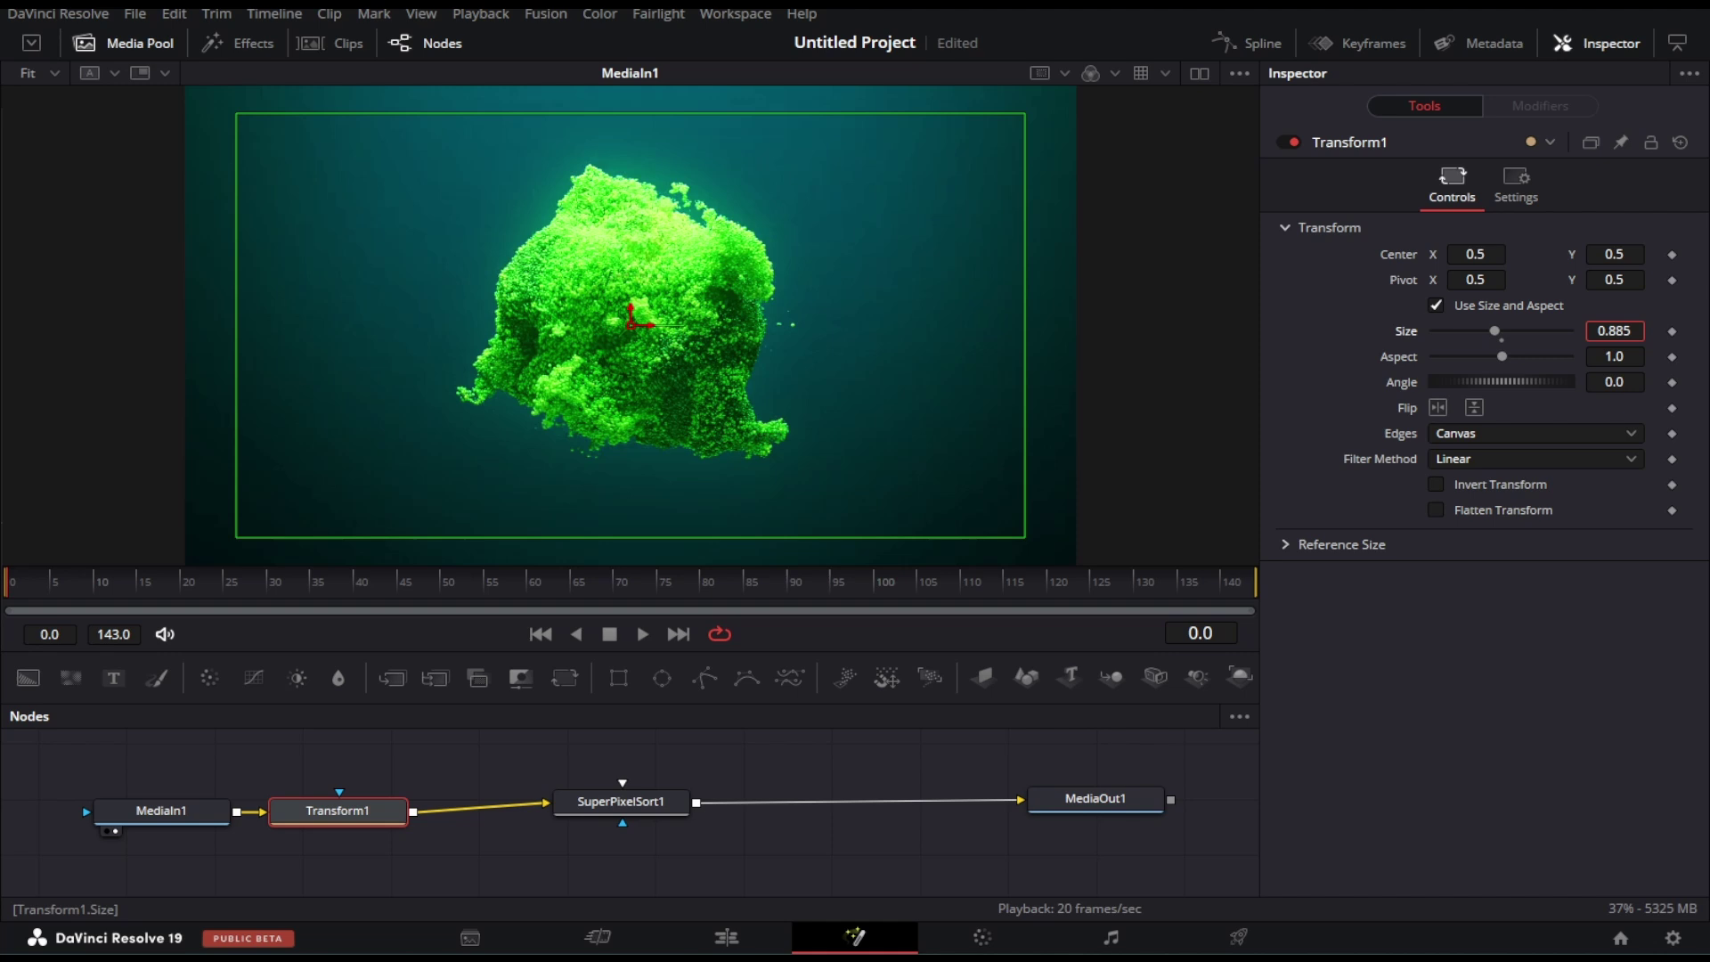
{"action": "key", "text": "1"}
{"action": "left_click_drag", "start_coordinate": [490, 501], "coordinate": [623, 360]}
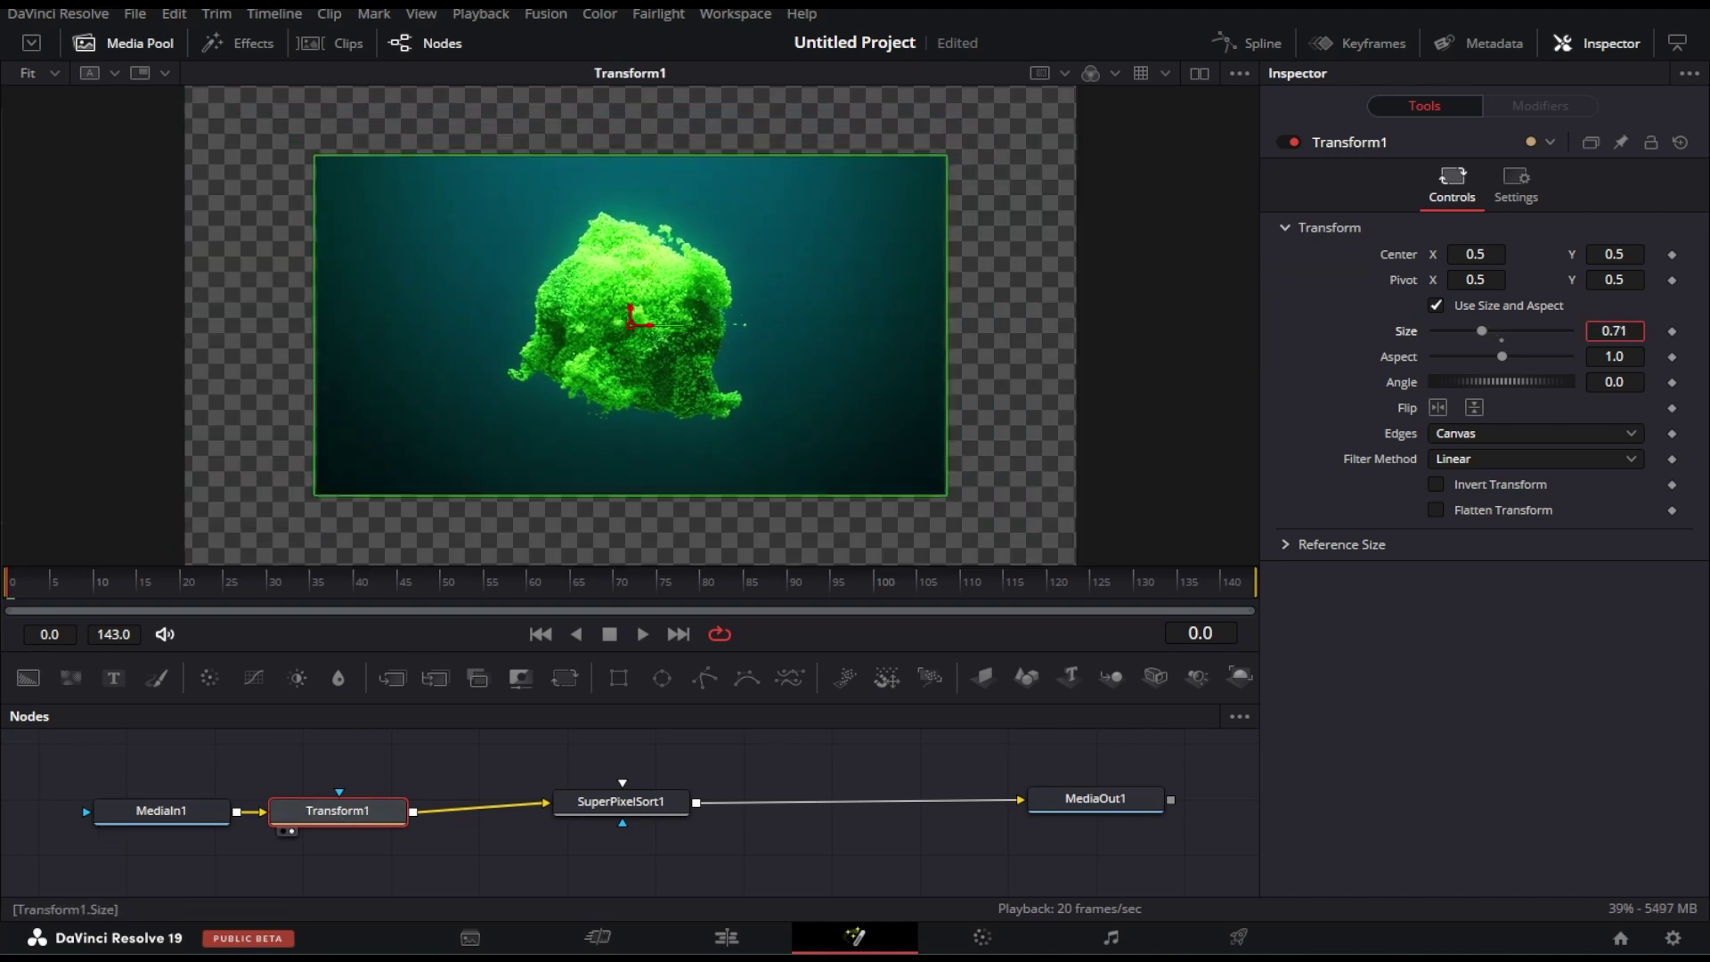
{"action": "scroll", "coordinate": [622, 360], "scroll_direction": "up", "scroll_amount": 1}
{"action": "scroll", "coordinate": [735, 357], "scroll_direction": "up", "scroll_amount": 1}
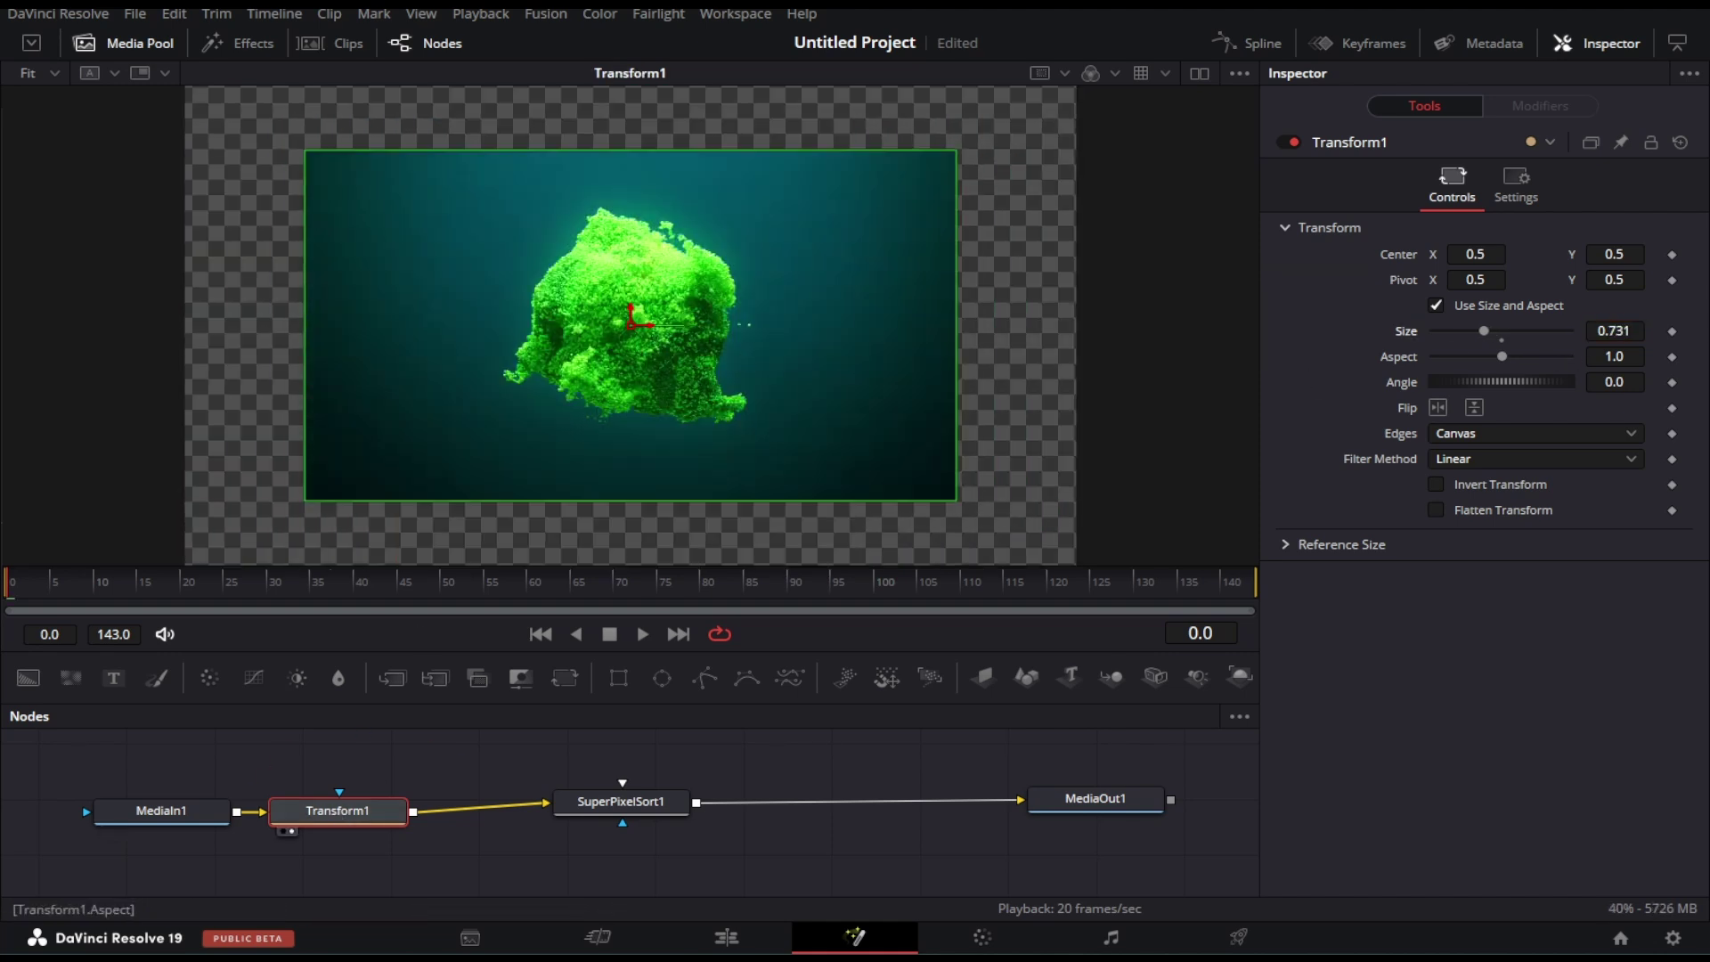
{"action": "left_click_drag", "start_coordinate": [1613, 380], "coordinate": [1657, 381]}
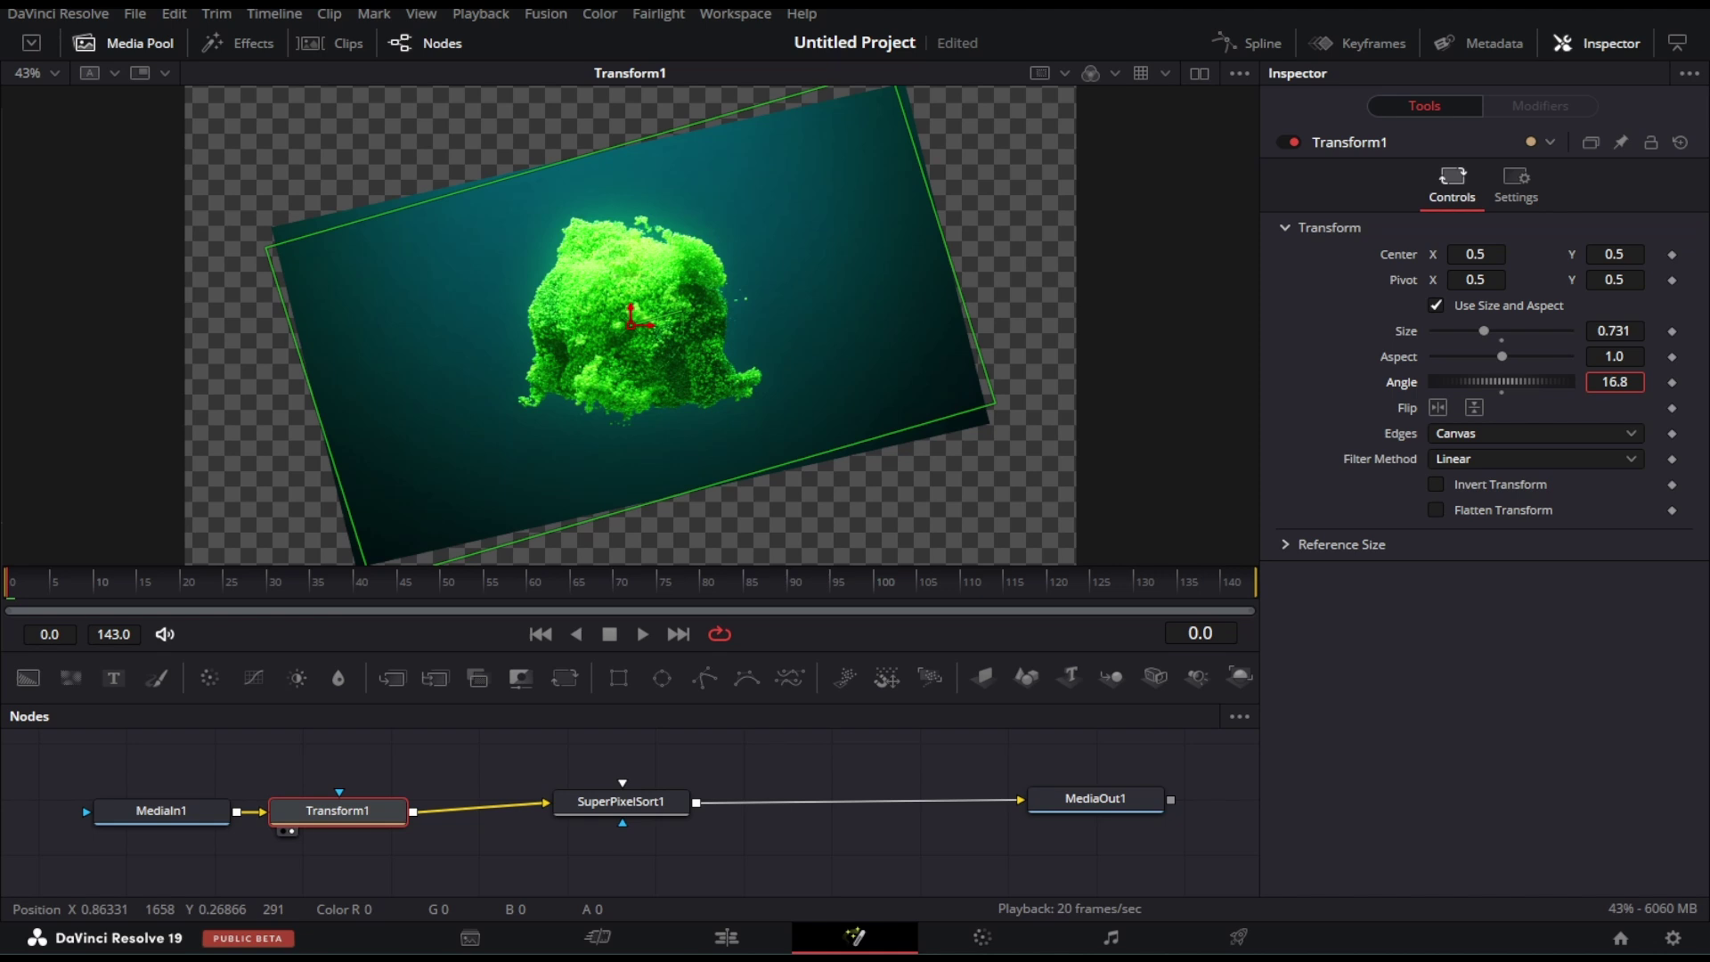
{"action": "left_click", "coordinate": [575, 822]}
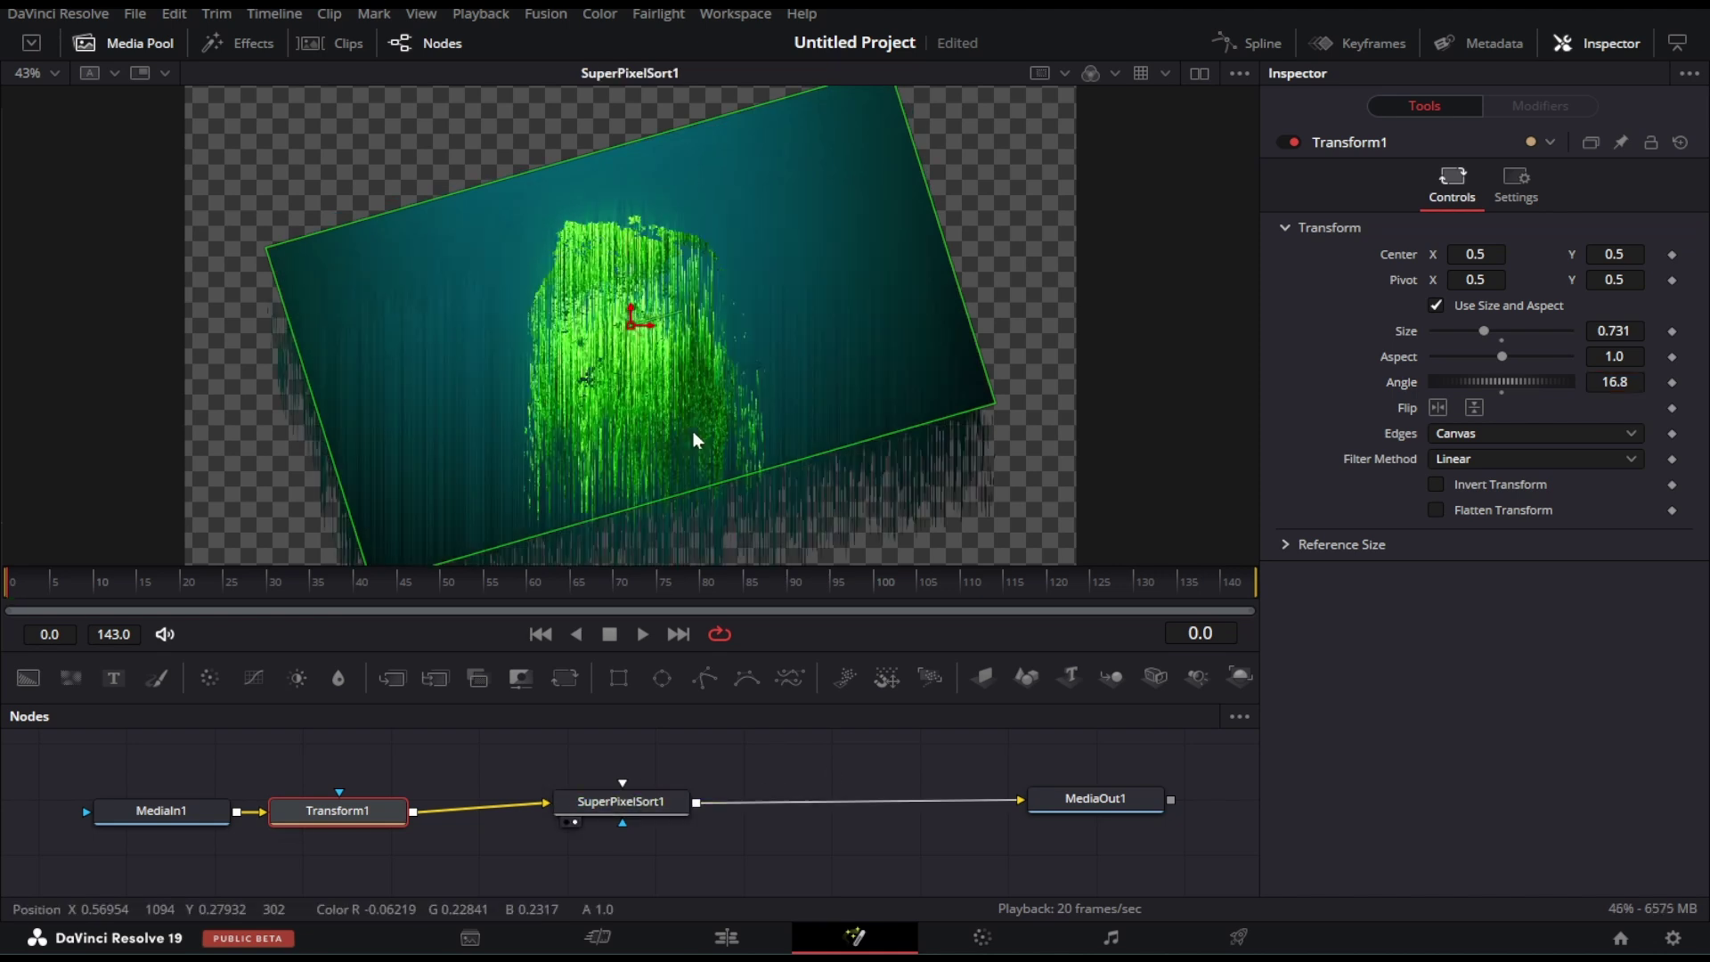
{"action": "left_click_drag", "start_coordinate": [1614, 381], "coordinate": [1657, 381]}
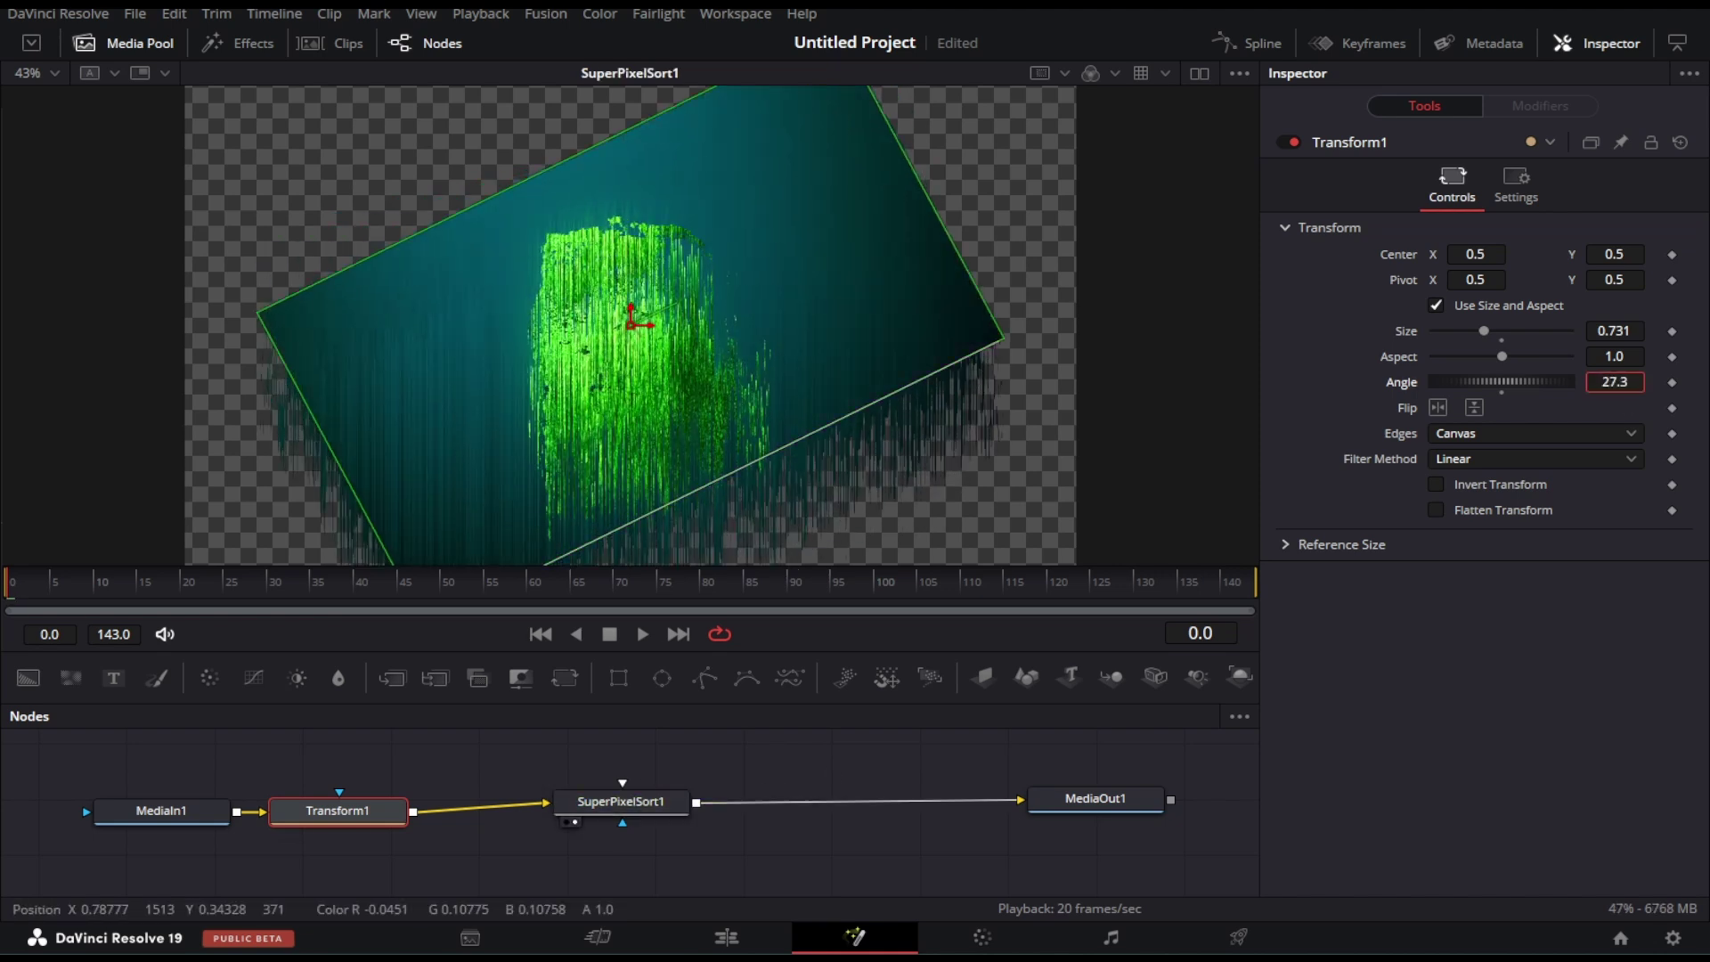
{"action": "left_click", "coordinate": [1045, 818]}
{"action": "left_click_drag", "start_coordinate": [675, 302], "coordinate": [745, 365]}
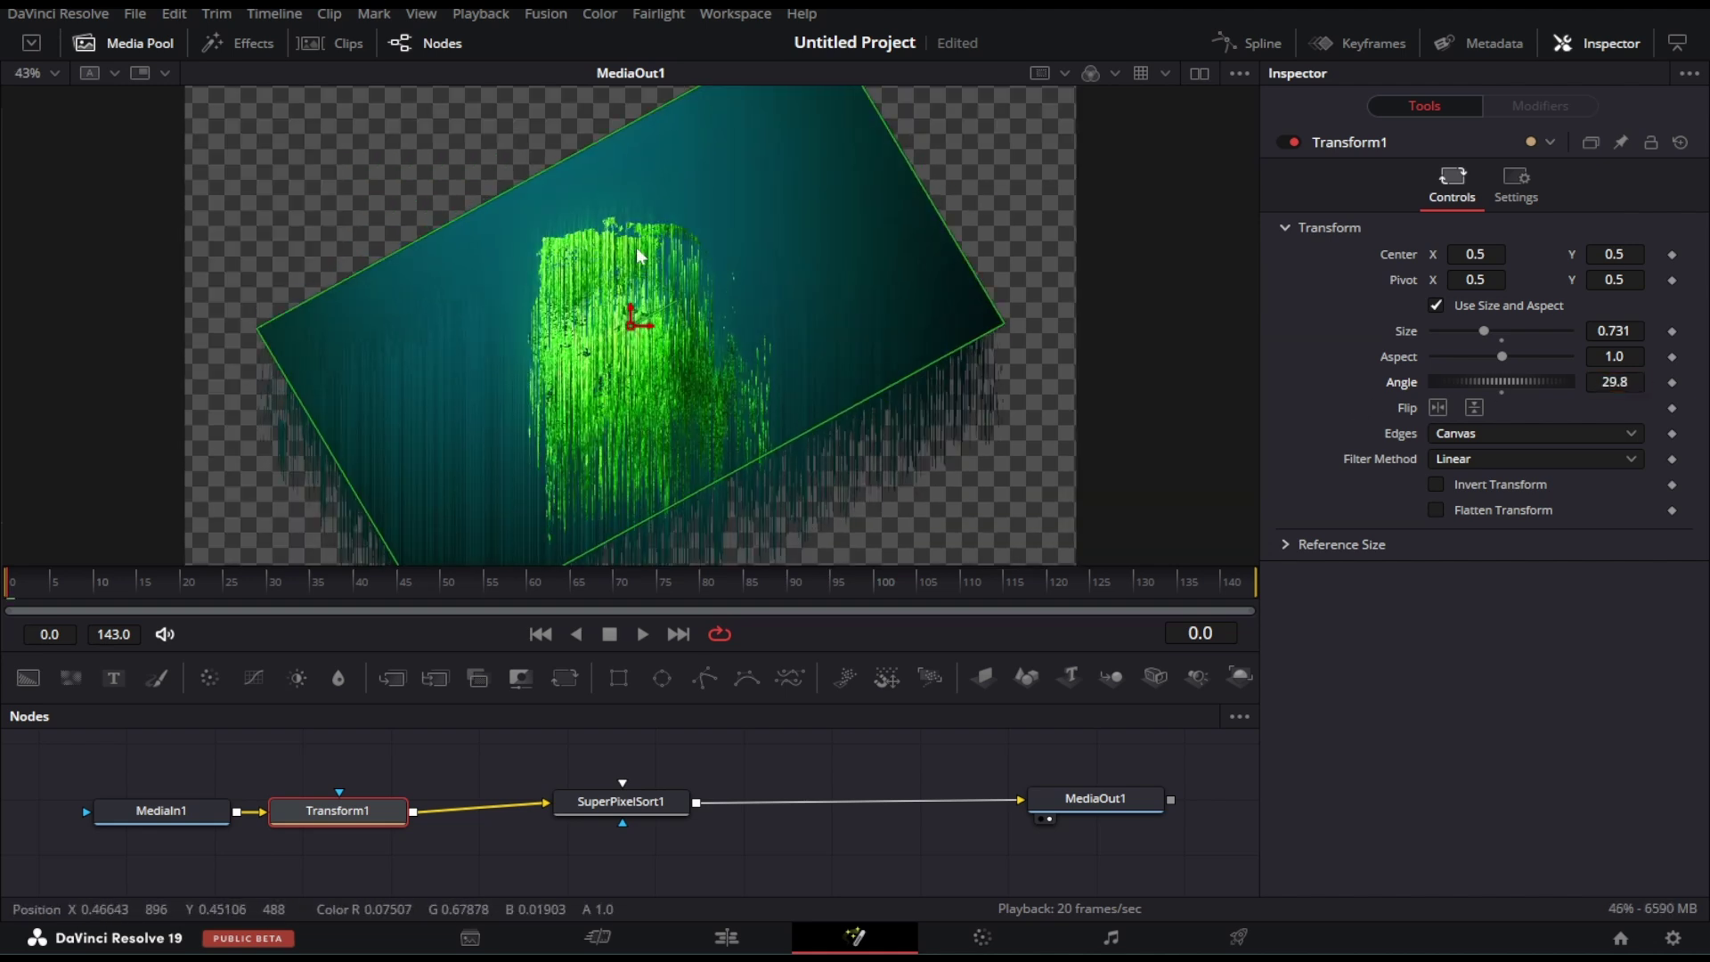
Set Transform1 to -27.3° at size 0.583 and SuperPixelSort1's Max Offset to -203.
{"action": "mouse_move", "coordinate": [863, 450]}
{"action": "left_mouse_down"}
{"action": "mouse_move", "coordinate": [827, 258]}
{"action": "mouse_move", "coordinate": [180, 315]}
{"action": "left_mouse_up"}
{"action": "scroll", "coordinate": [811, 460], "scroll_direction": "down", "scroll_amount": 5}
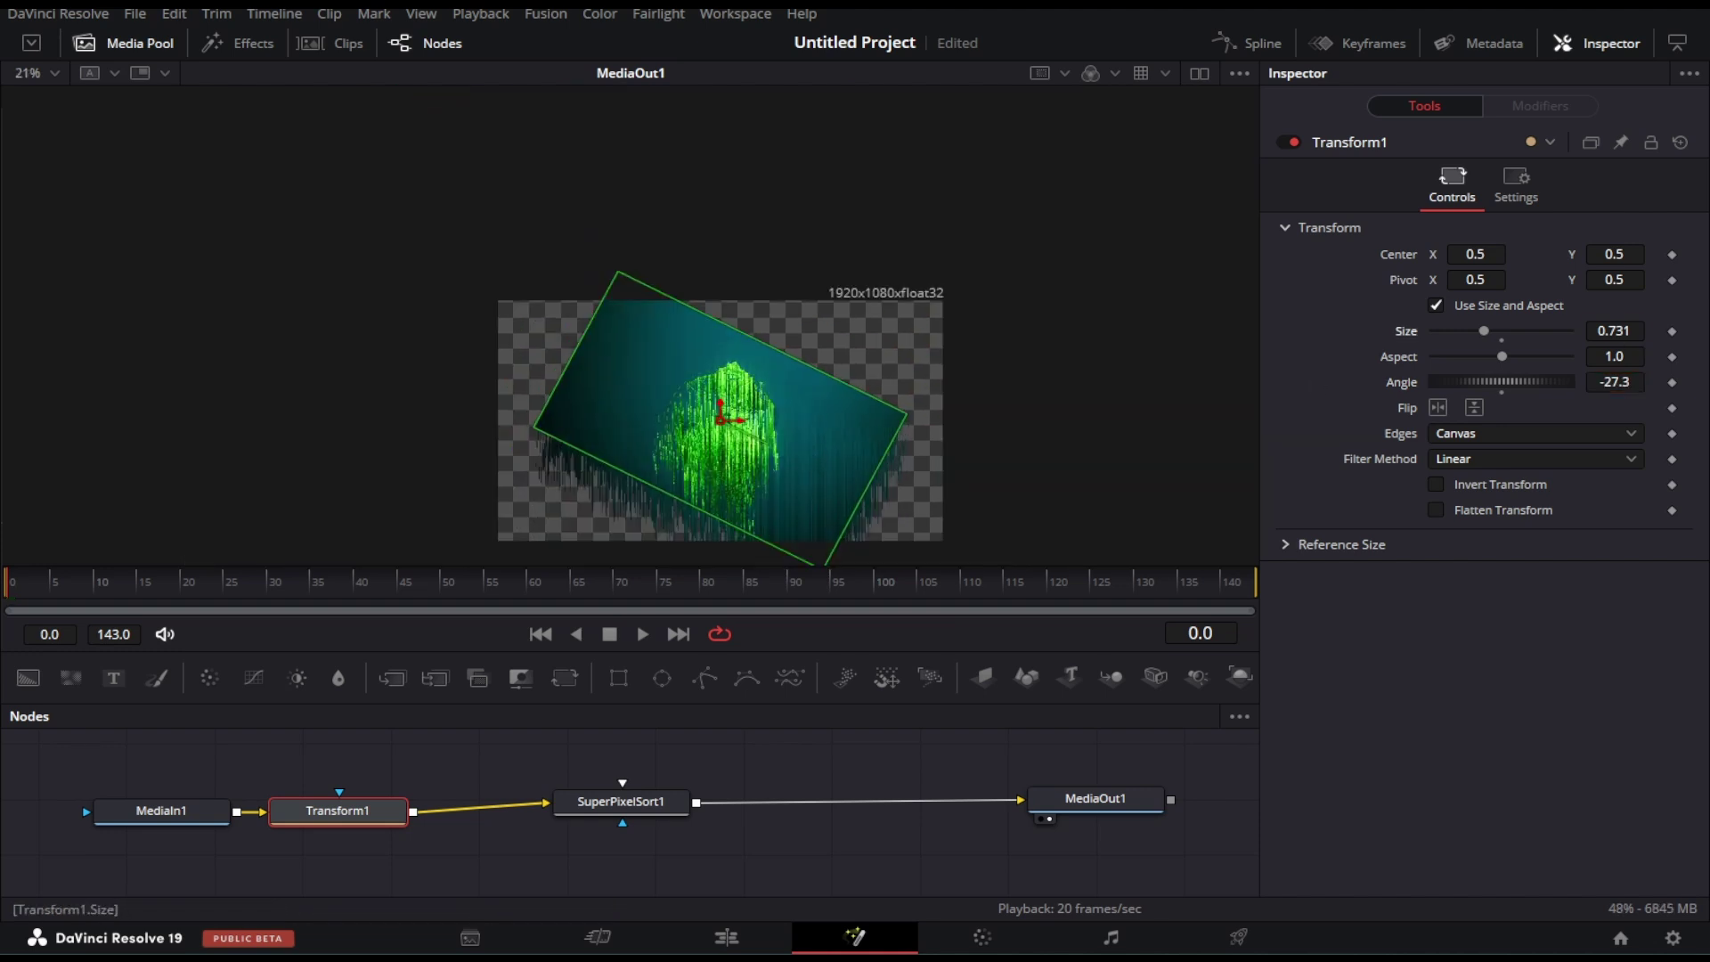
{"action": "left_click_drag", "start_coordinate": [1613, 331], "coordinate": [1589, 330]}
{"action": "scroll", "coordinate": [744, 344], "scroll_direction": "up", "scroll_amount": 3}
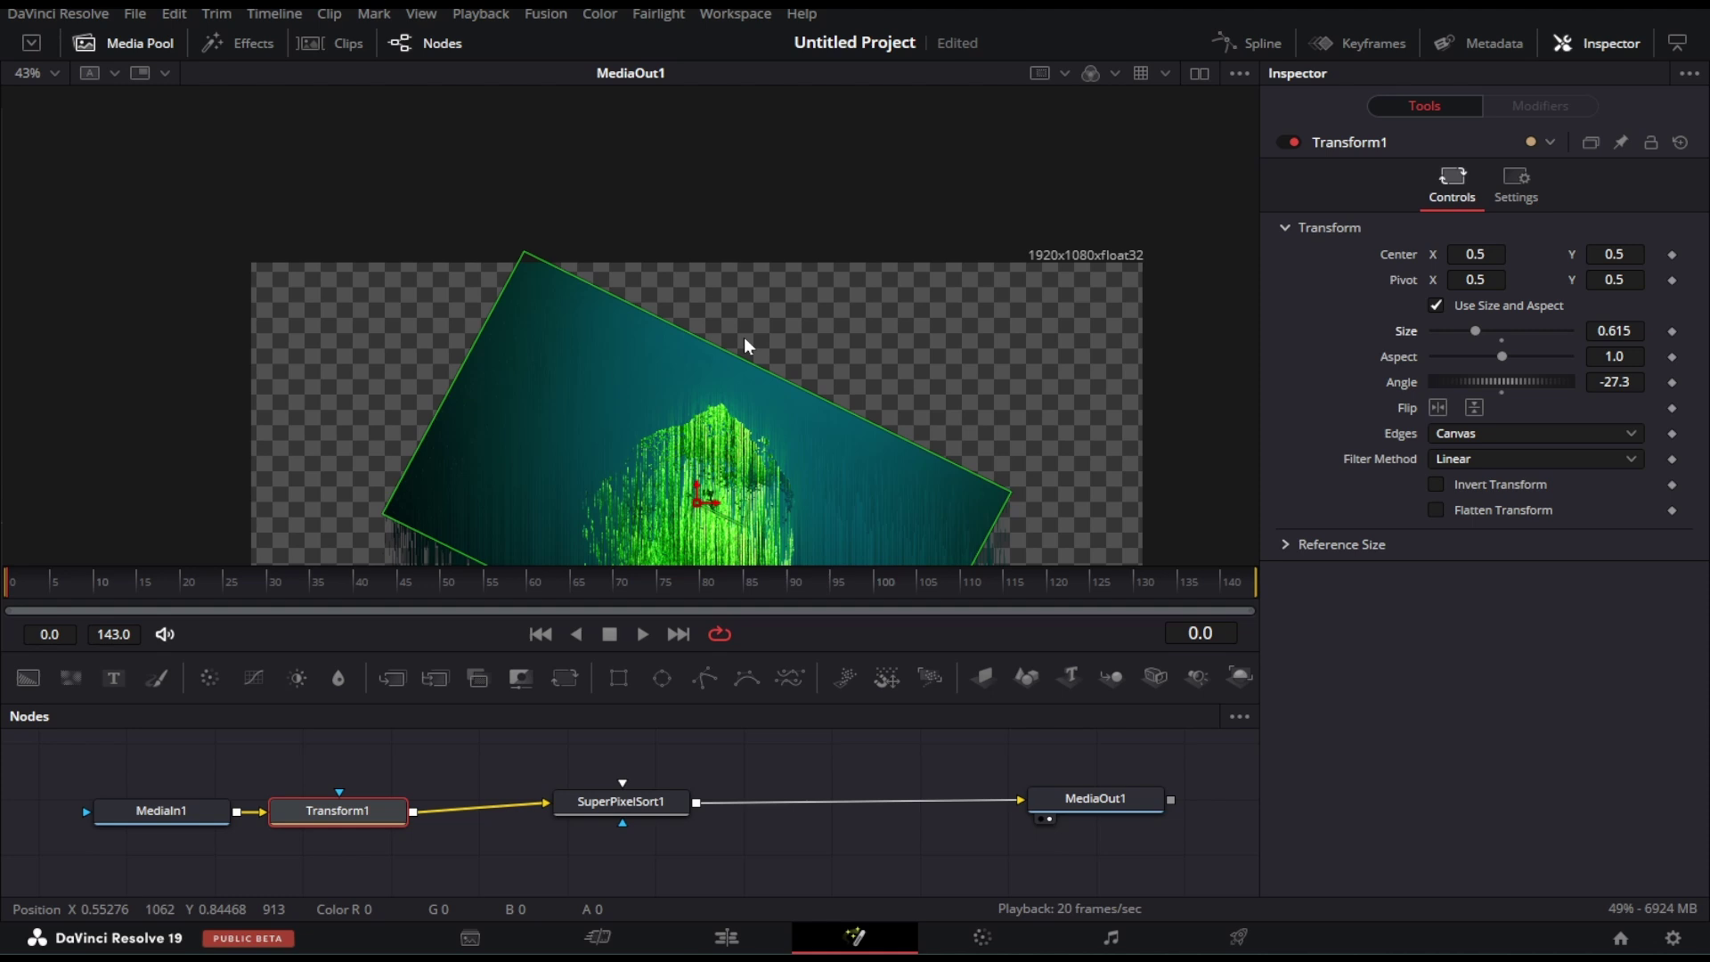
{"action": "scroll", "coordinate": [393, 275], "scroll_direction": "up", "scroll_amount": 2}
{"action": "scroll", "coordinate": [393, 275], "scroll_direction": "up", "scroll_amount": 2}
{"action": "left_click_drag", "start_coordinate": [1613, 331], "coordinate": [1597, 330]}
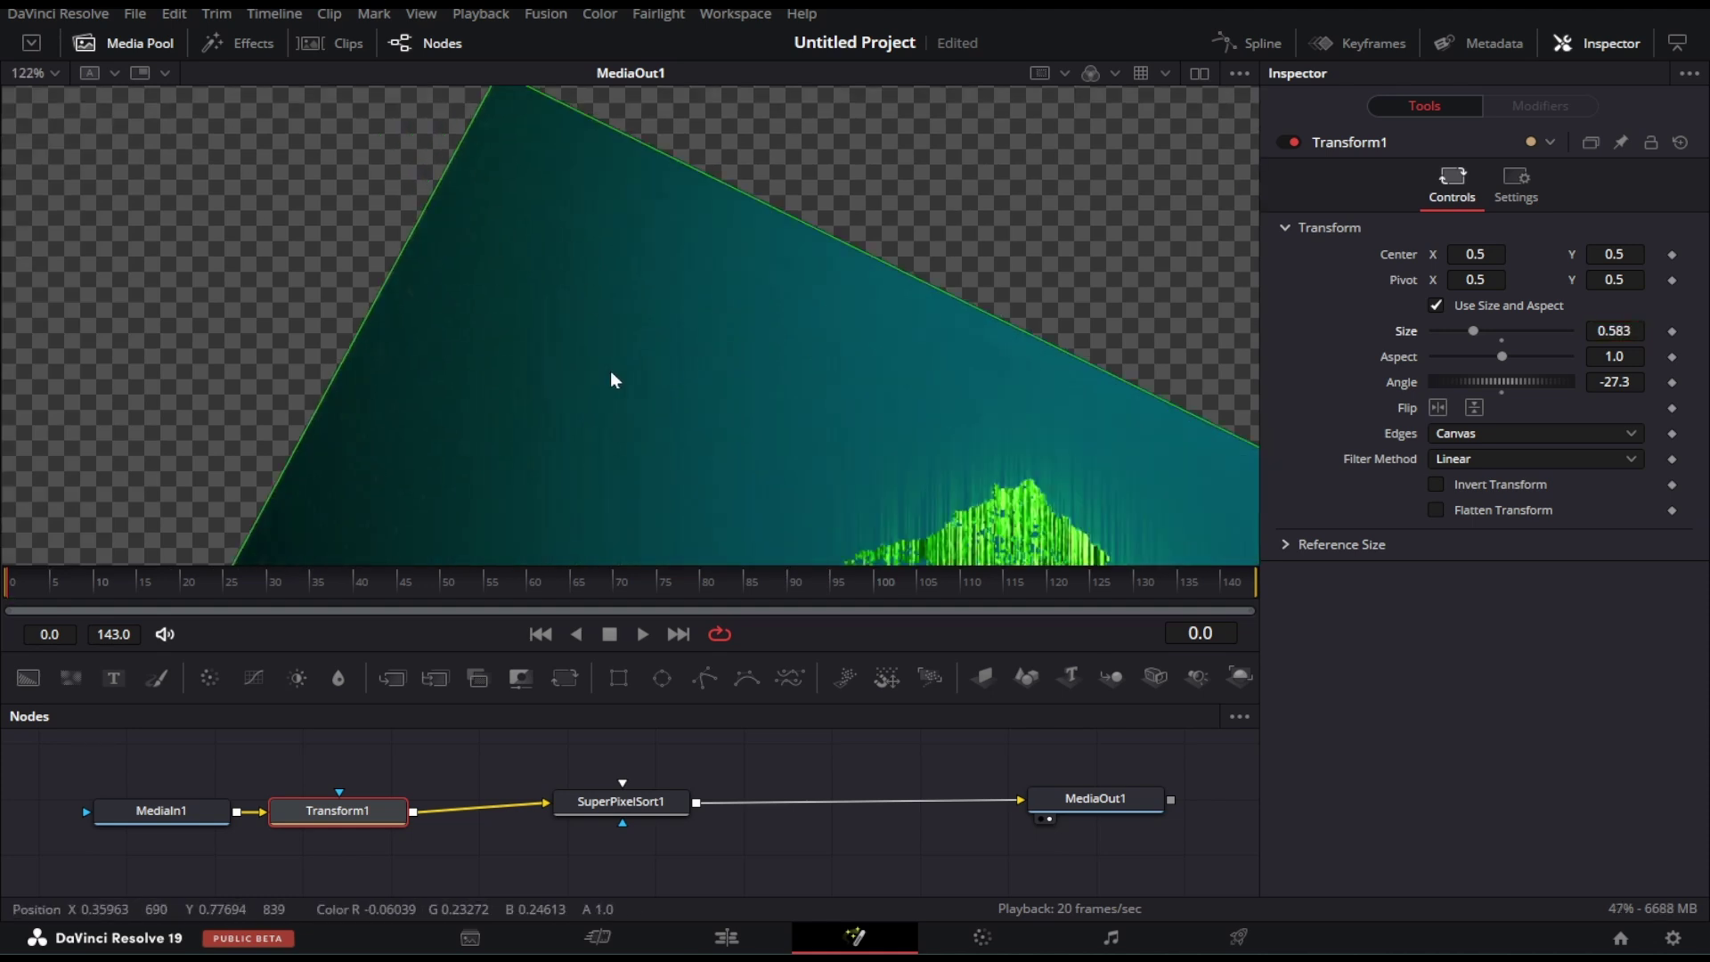
{"action": "scroll", "coordinate": [718, 401], "scroll_direction": "down", "scroll_amount": 2}
{"action": "scroll", "coordinate": [790, 396], "scroll_direction": "down", "scroll_amount": 2}
{"action": "scroll", "coordinate": [856, 325], "scroll_direction": "down", "scroll_amount": 2}
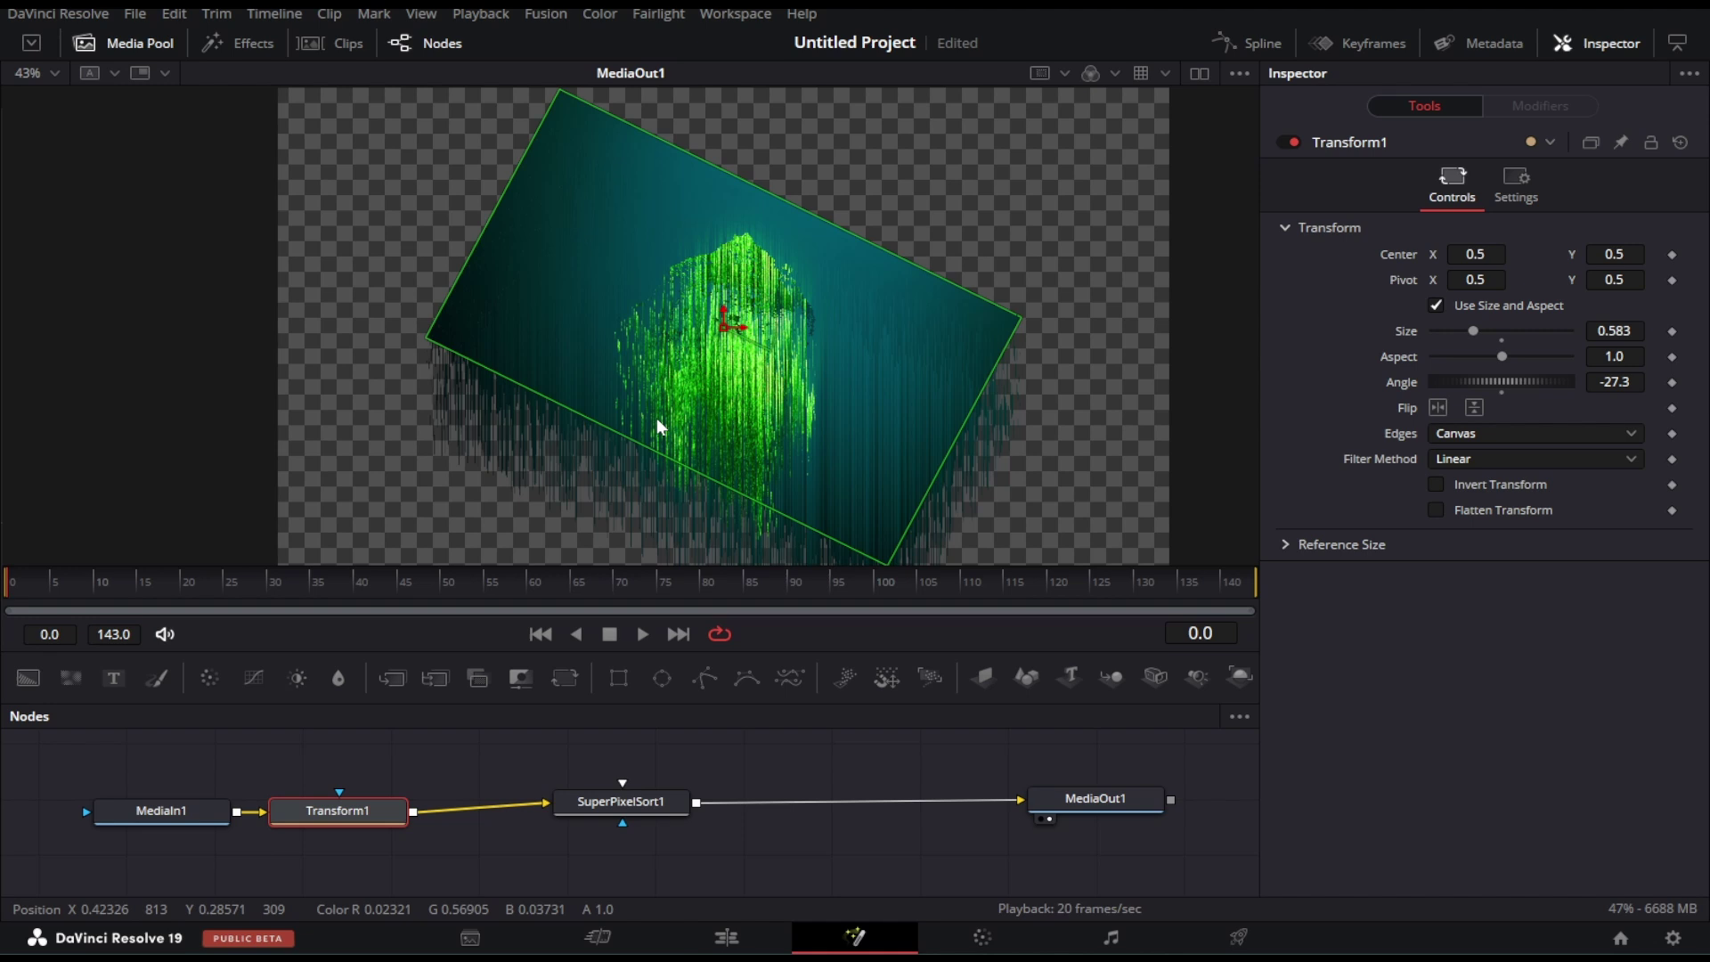
{"action": "left_click", "coordinate": [663, 816]}
{"action": "mouse_move", "coordinate": [1508, 334]}
{"action": "left_mouse_down"}
{"action": "mouse_move", "coordinate": [1470, 343]}
{"action": "mouse_move", "coordinate": [1517, 344]}
{"action": "left_mouse_up"}
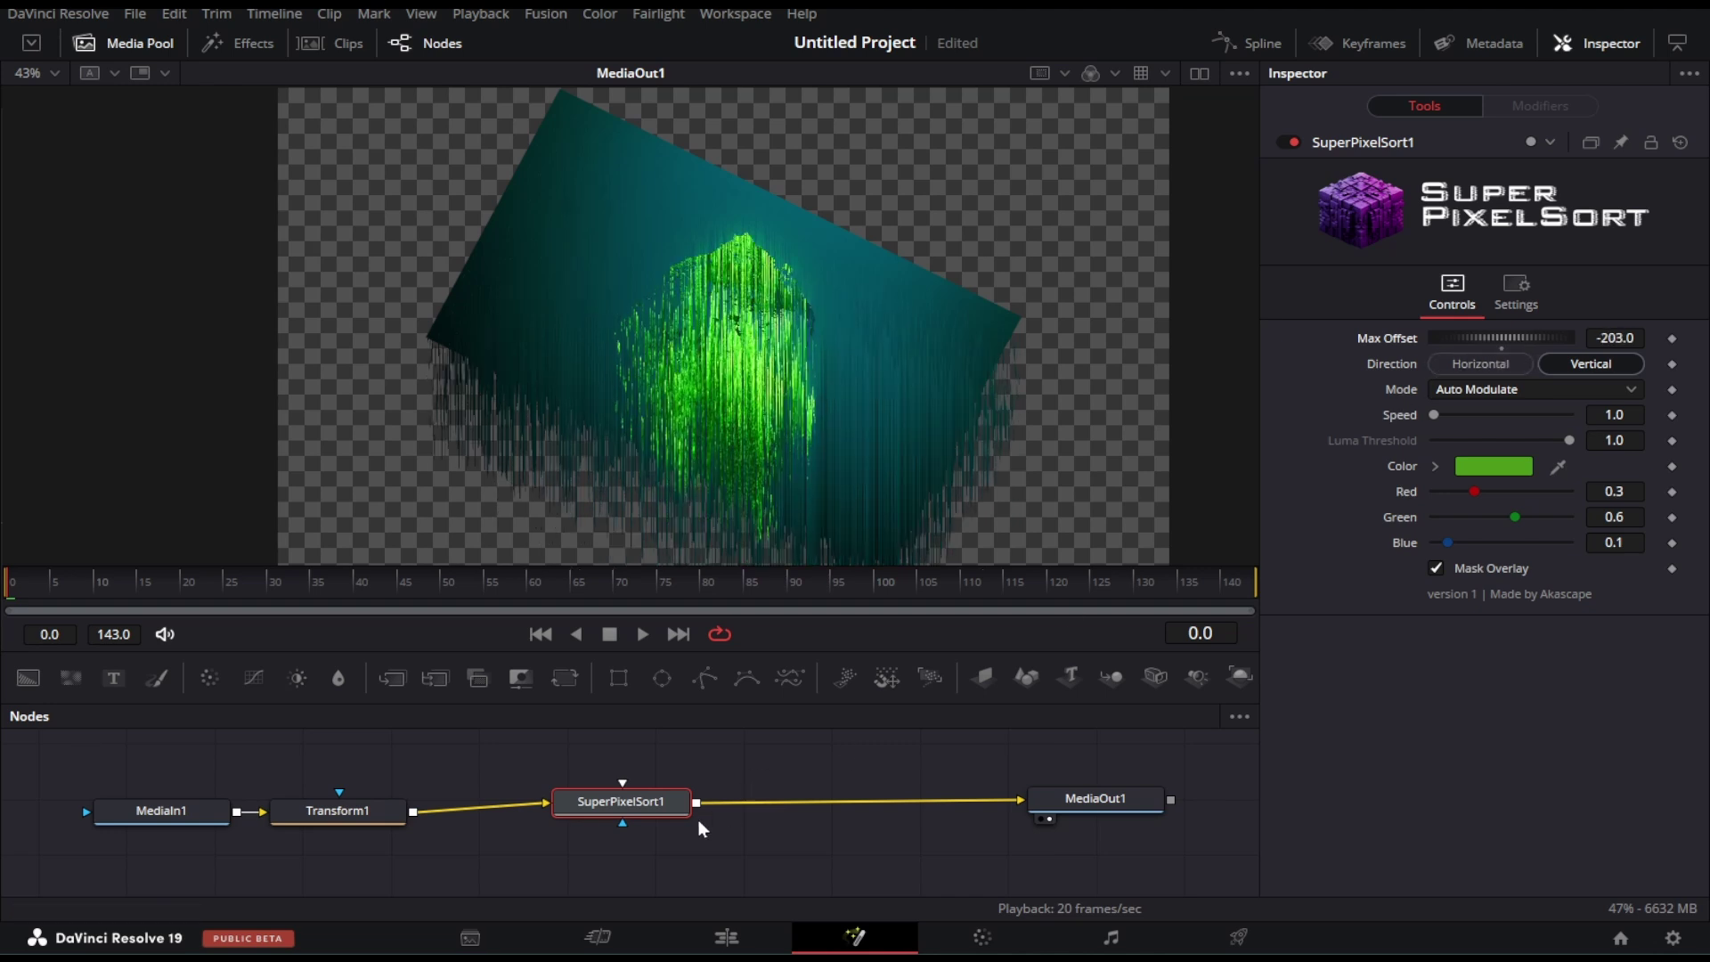
Add a Transform2 node after SuperPixelSort1 and arrange the node graph.
{"action": "left_click_drag", "start_coordinate": [658, 810], "coordinate": [625, 819]}
{"action": "key", "text": "shift+space"}
{"action": "type", "text": "tra"}
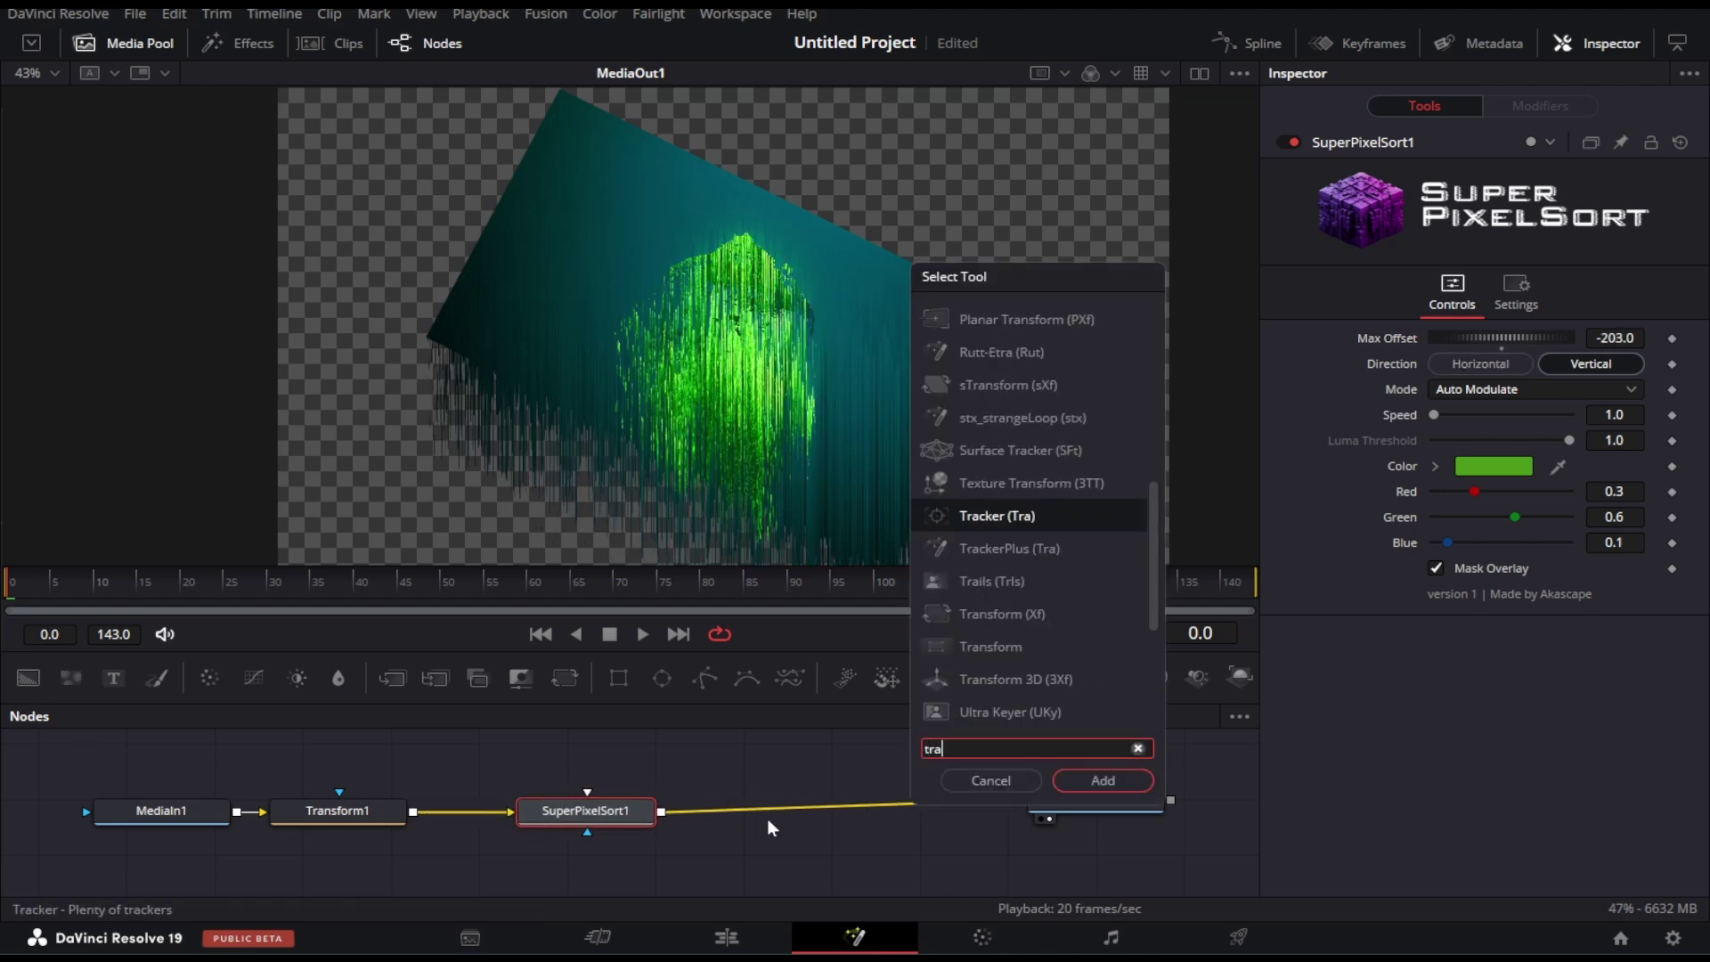
{"action": "type", "text": "nsform"}
{"action": "key", "text": "Return"}
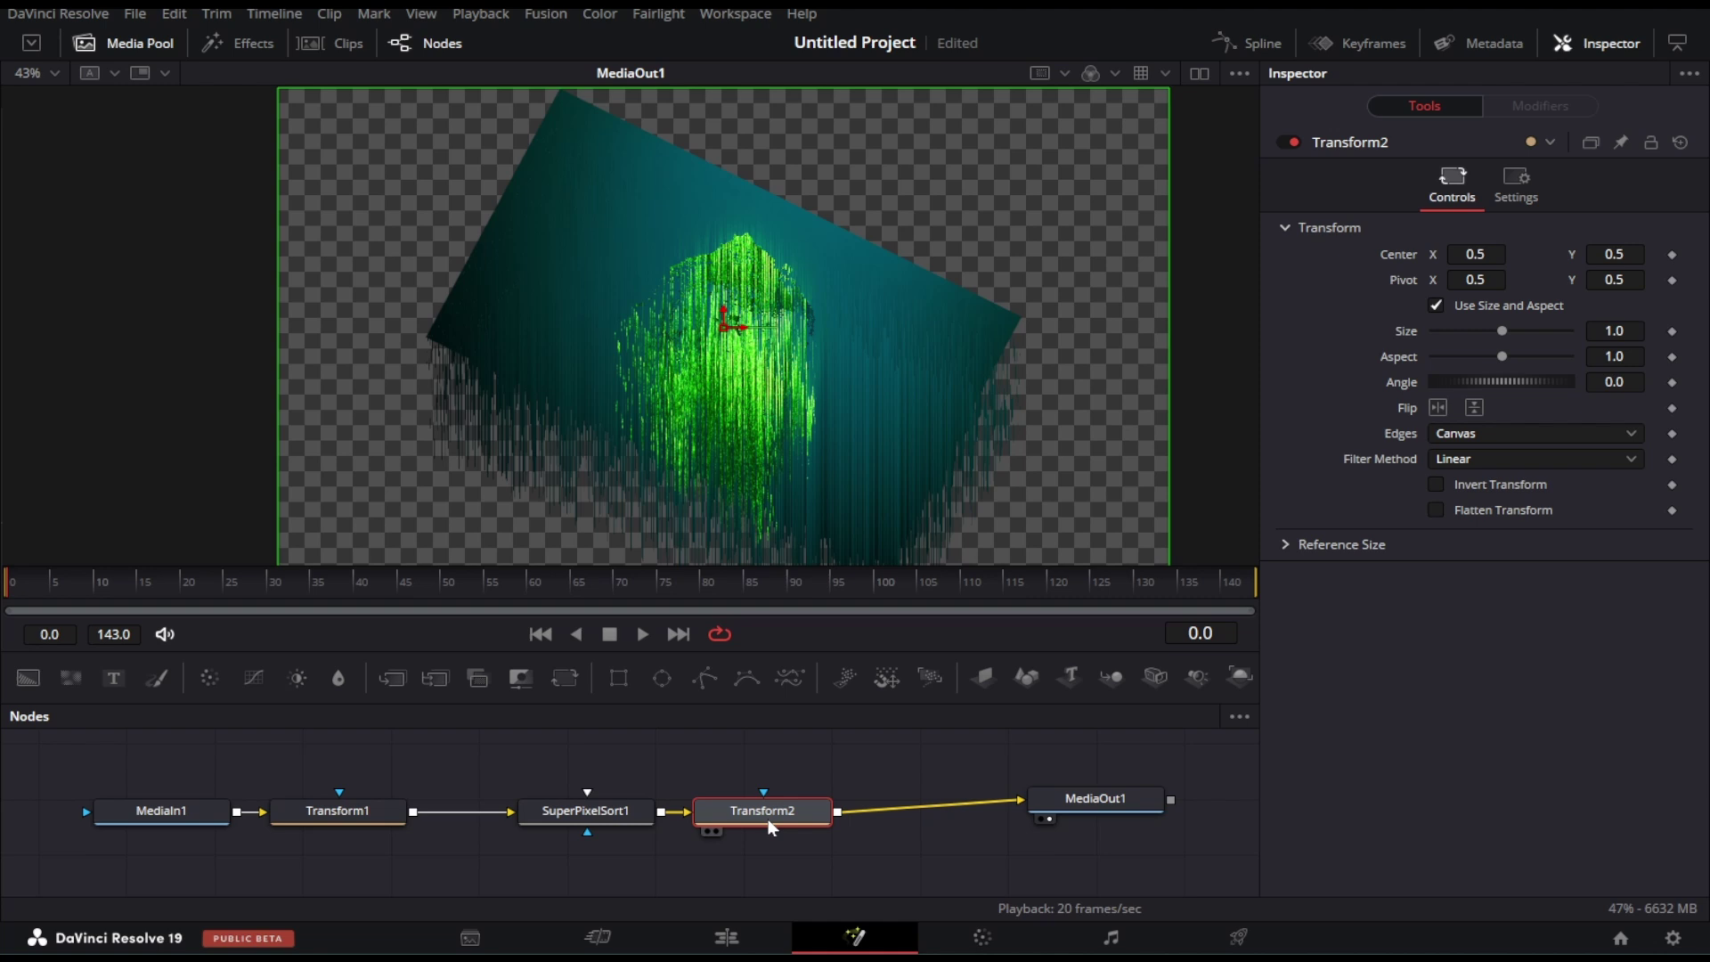
{"action": "left_click_drag", "start_coordinate": [768, 819], "coordinate": [799, 818]}
Copy Transform1's Angle into Transform2 and make it a positive 27.3°.
{"action": "left_click", "coordinate": [361, 816]}
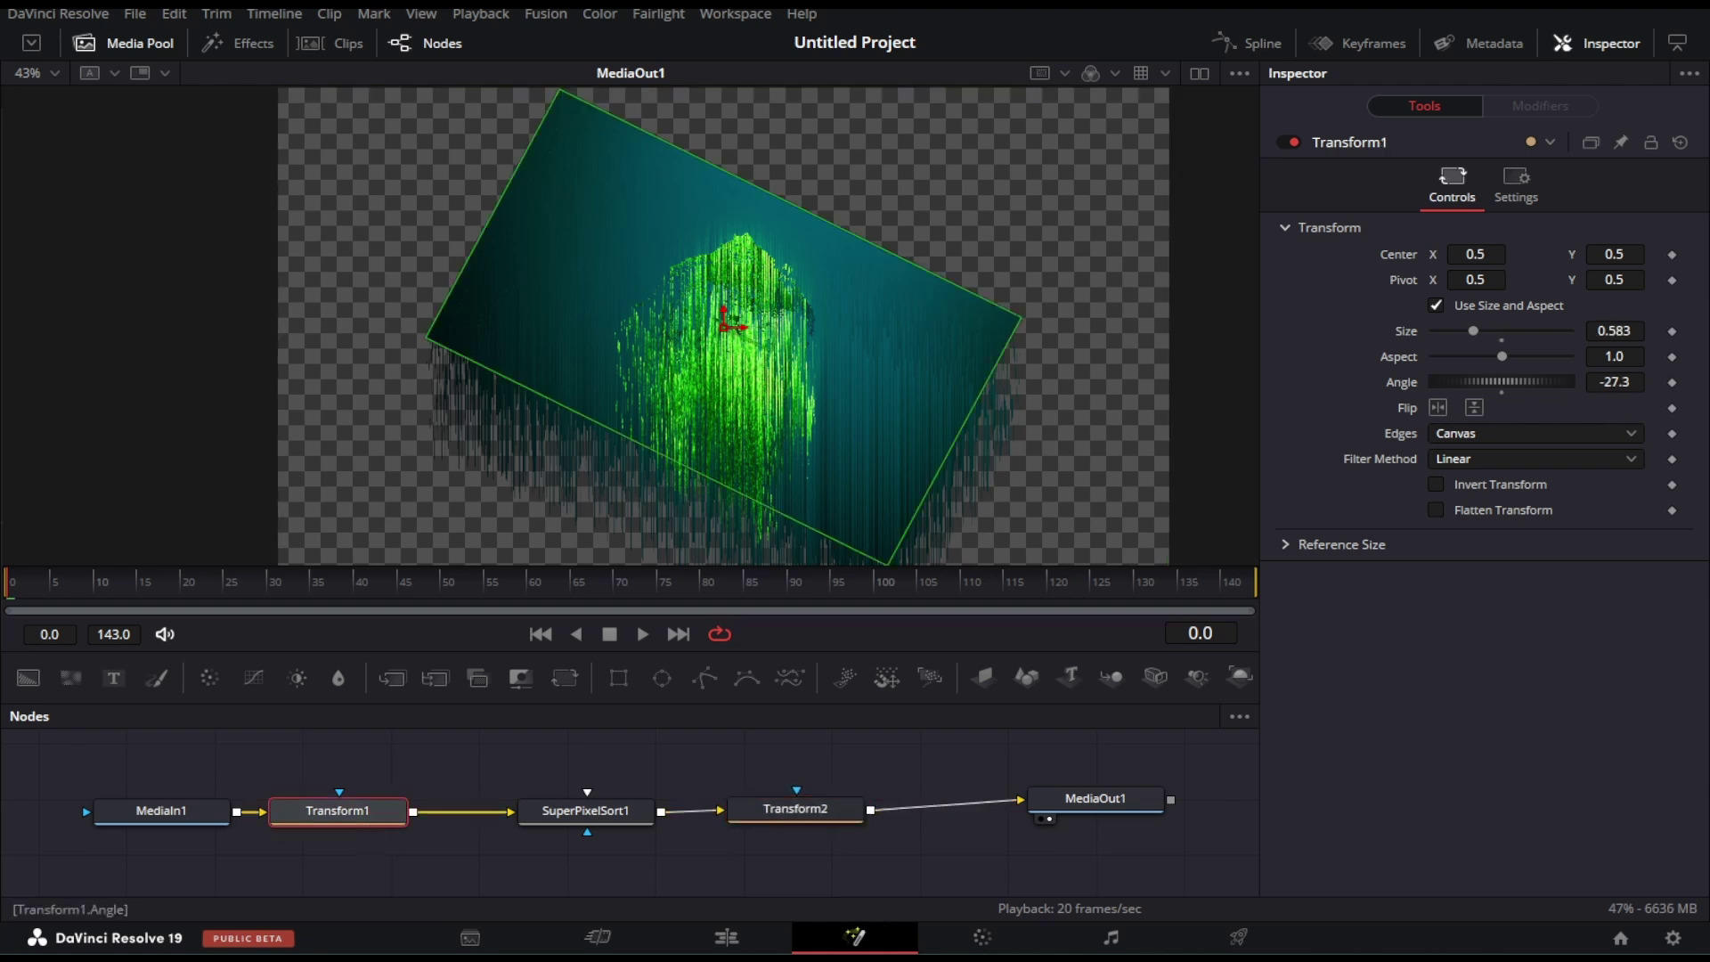
{"action": "right_click", "coordinate": [1614, 382]}
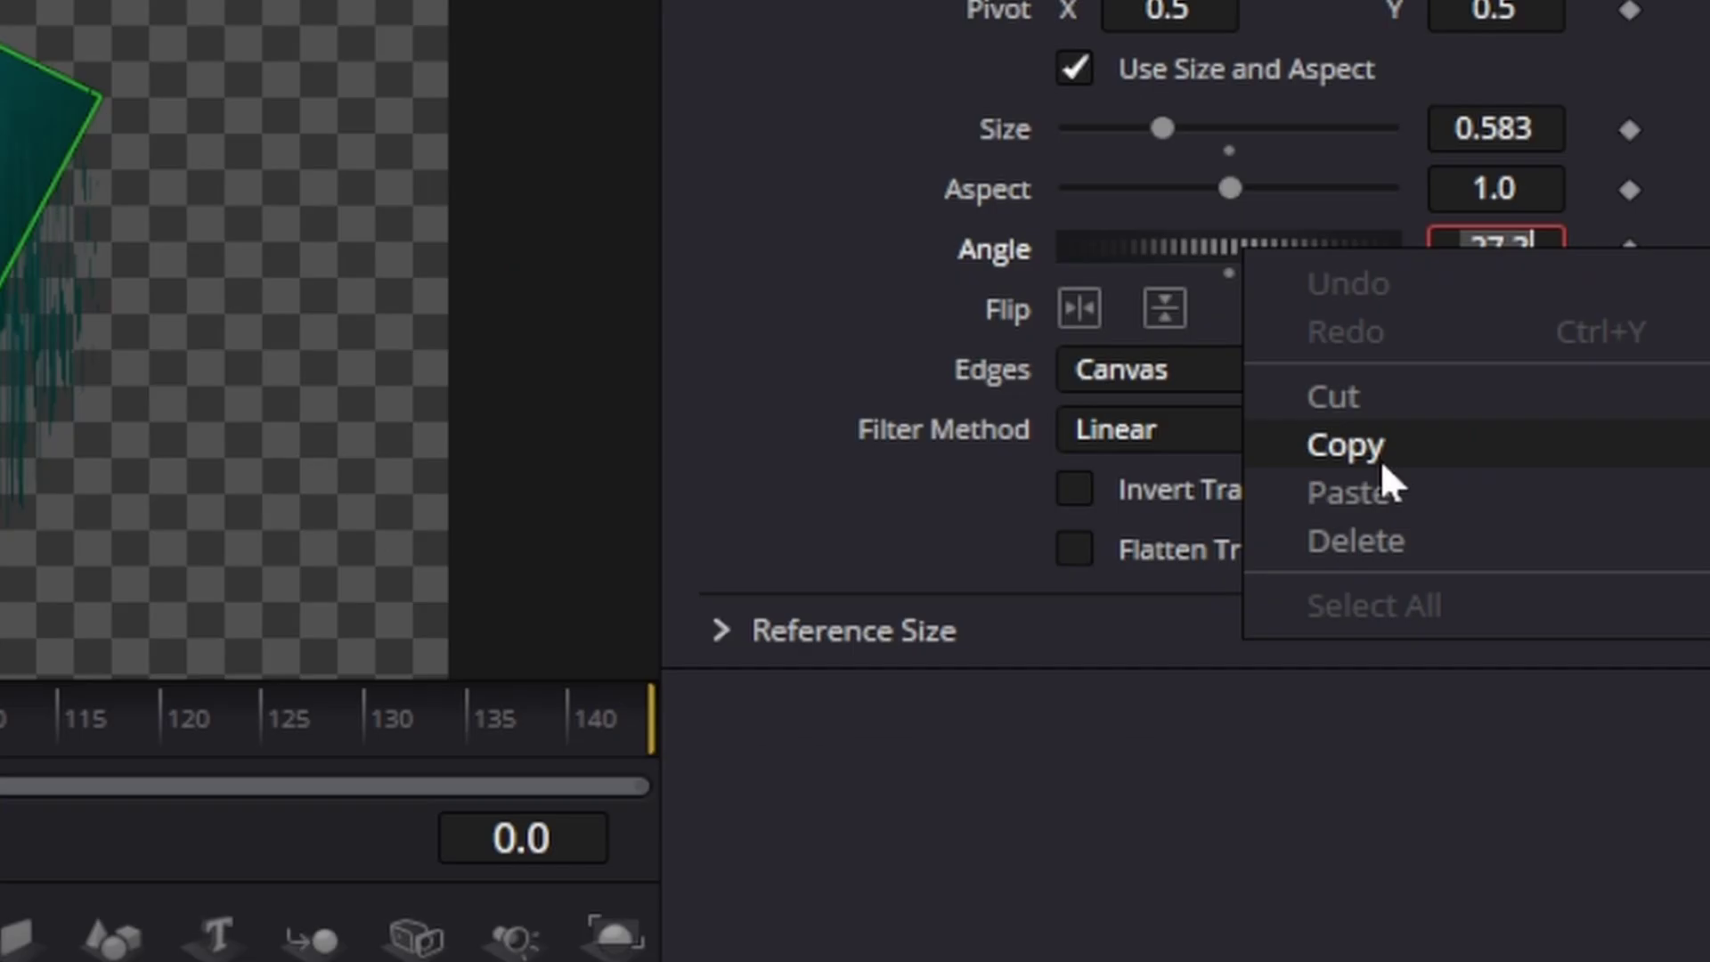
{"action": "left_click", "coordinate": [1564, 475]}
{"action": "left_click", "coordinate": [774, 810]}
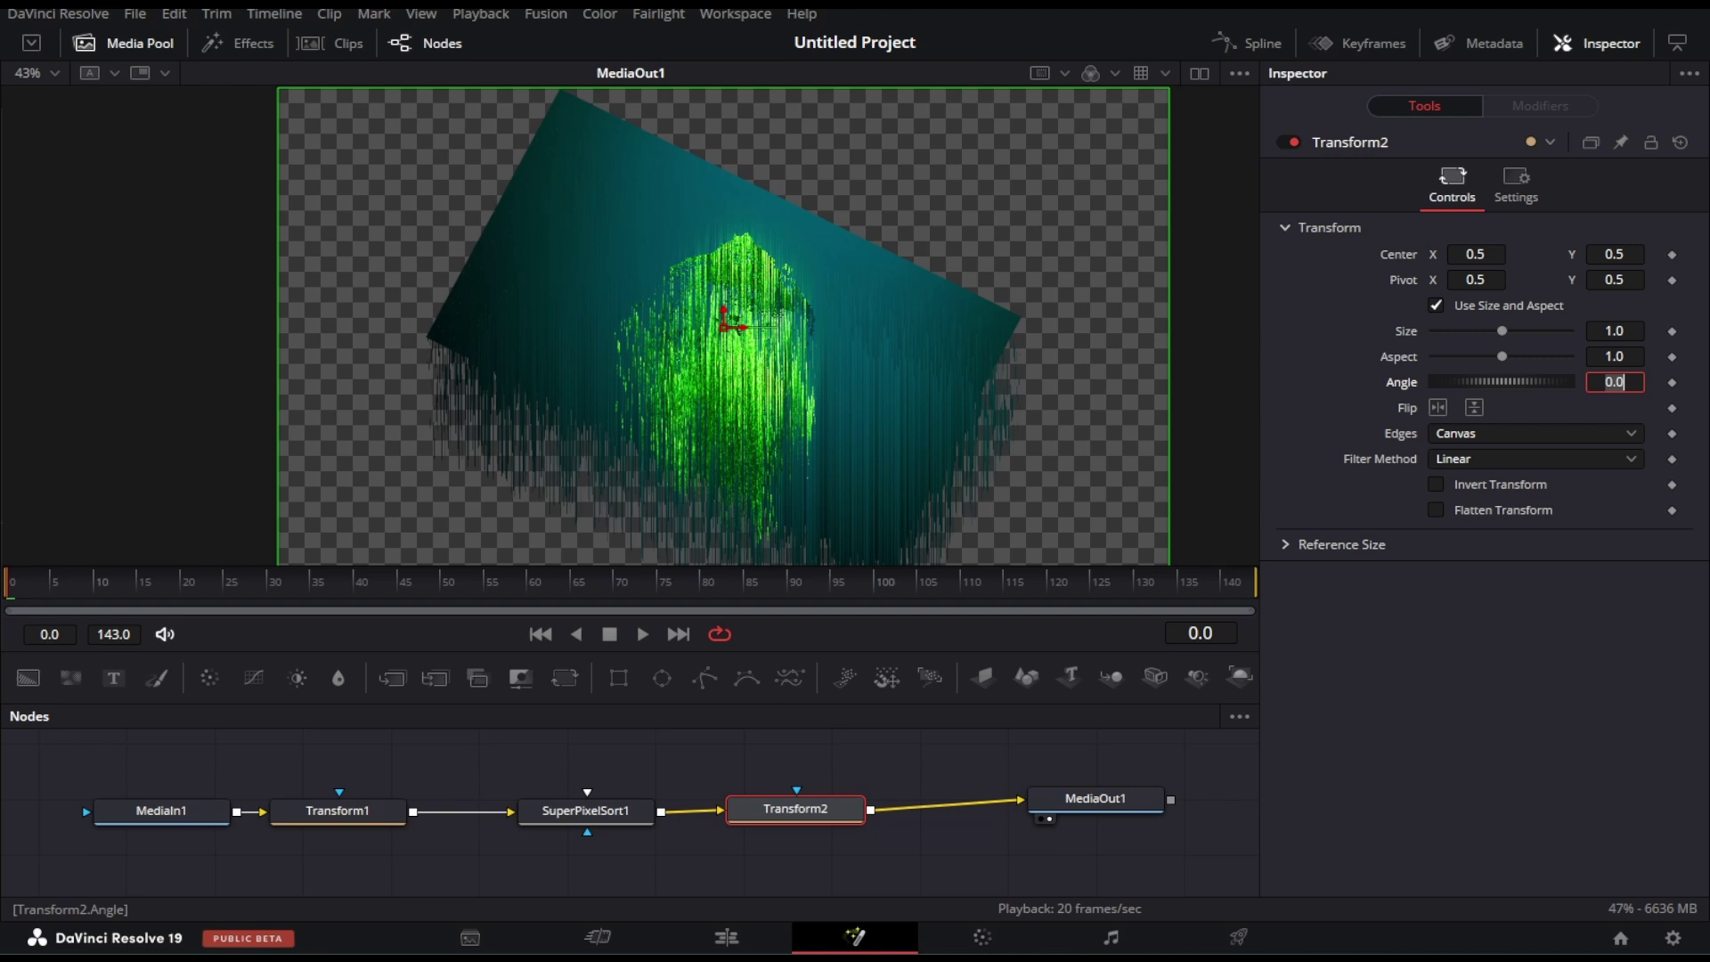
{"action": "right_click", "coordinate": [1614, 382]}
{"action": "left_click", "coordinate": [1564, 492]}
{"action": "key", "text": "Return"}
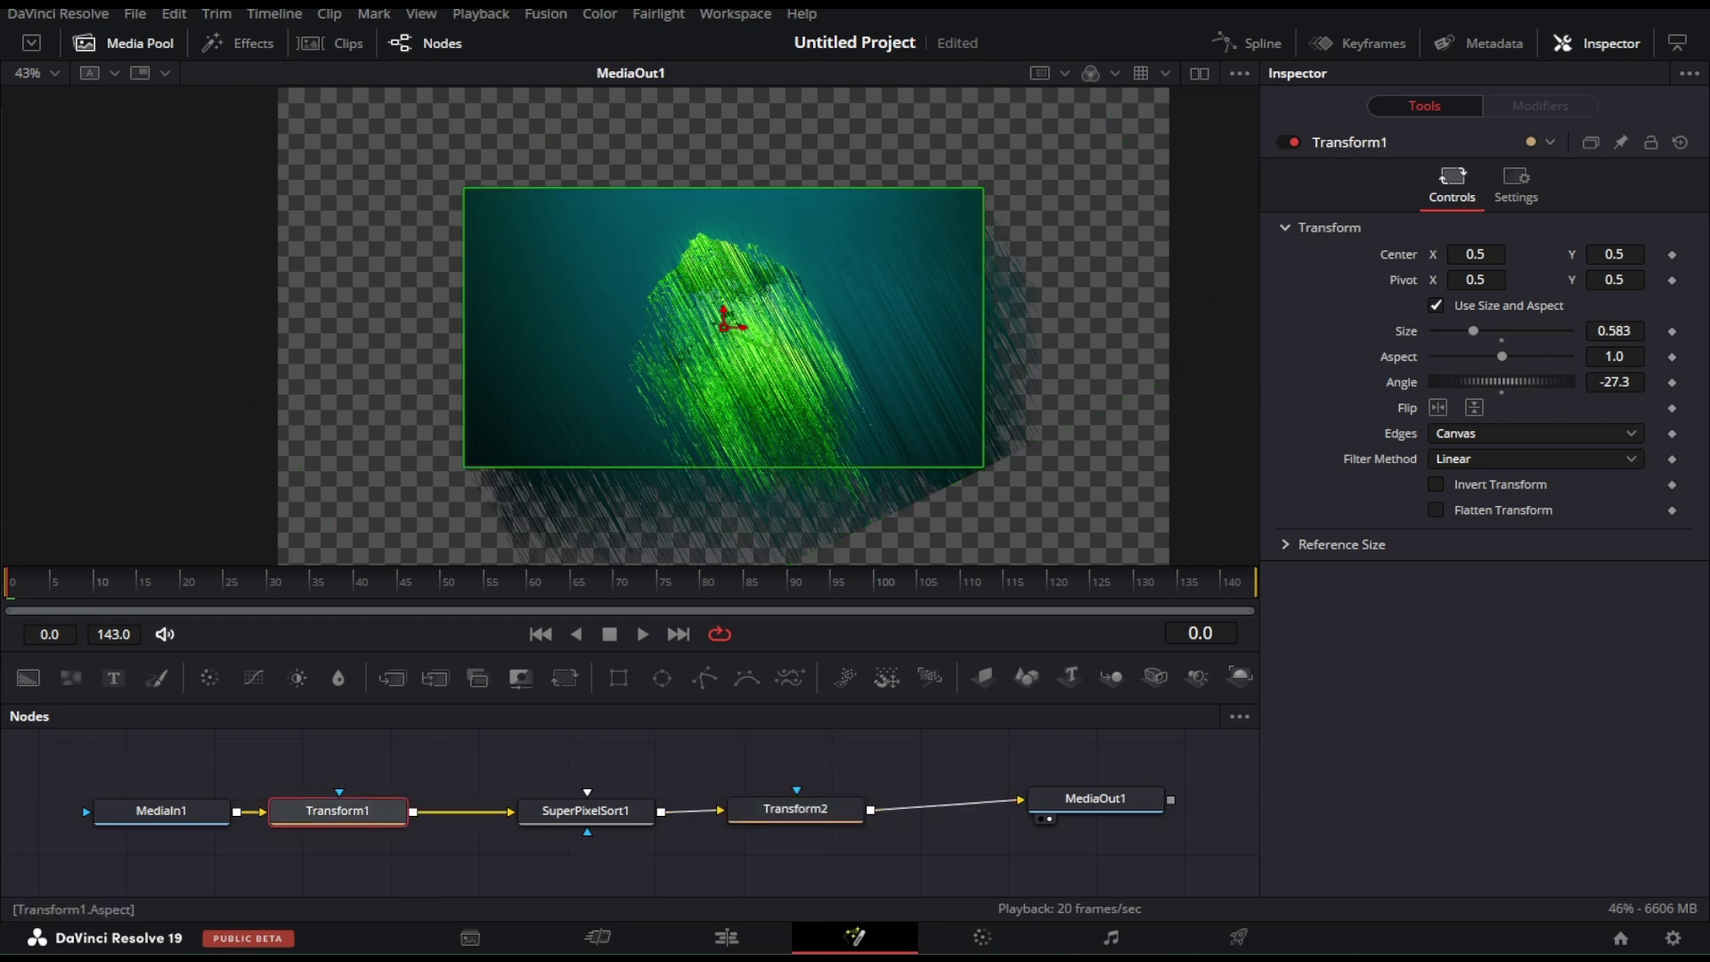
Scale Transform2 up to size 1.76.
{"action": "left_click_drag", "start_coordinate": [1481, 327], "coordinate": [1519, 344]}
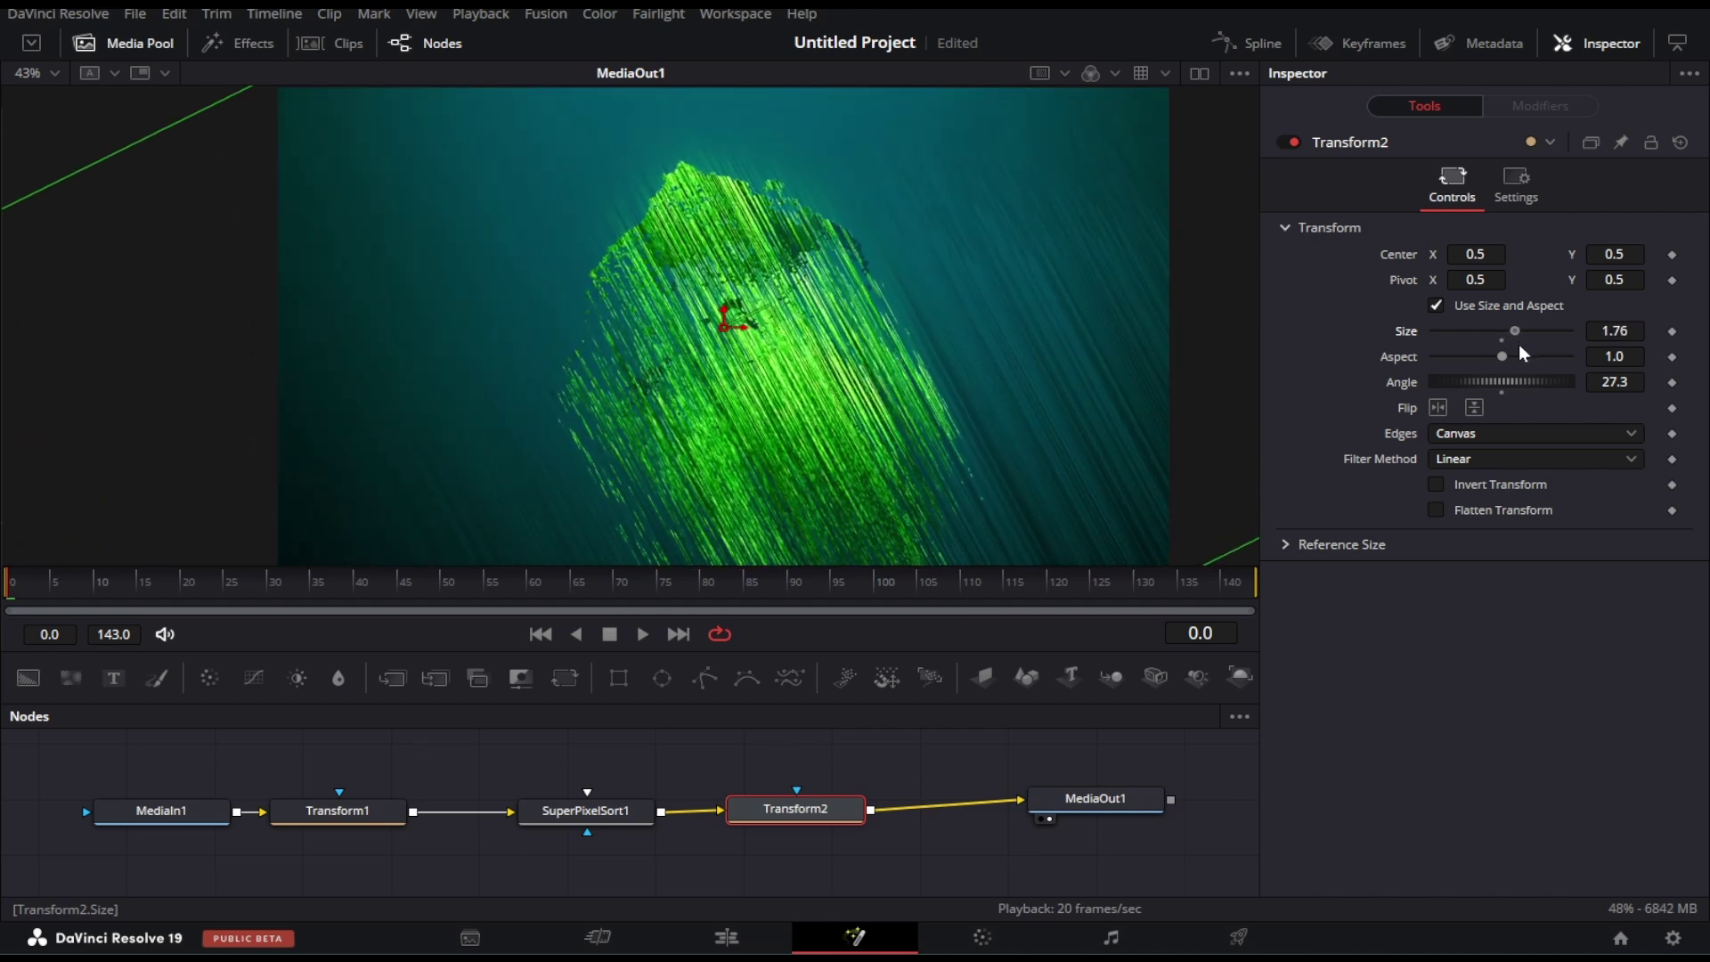
{"action": "scroll", "coordinate": [757, 336], "scroll_direction": "down", "scroll_amount": 4}
{"action": "scroll", "coordinate": [756, 336], "scroll_direction": "up", "scroll_amount": 2}
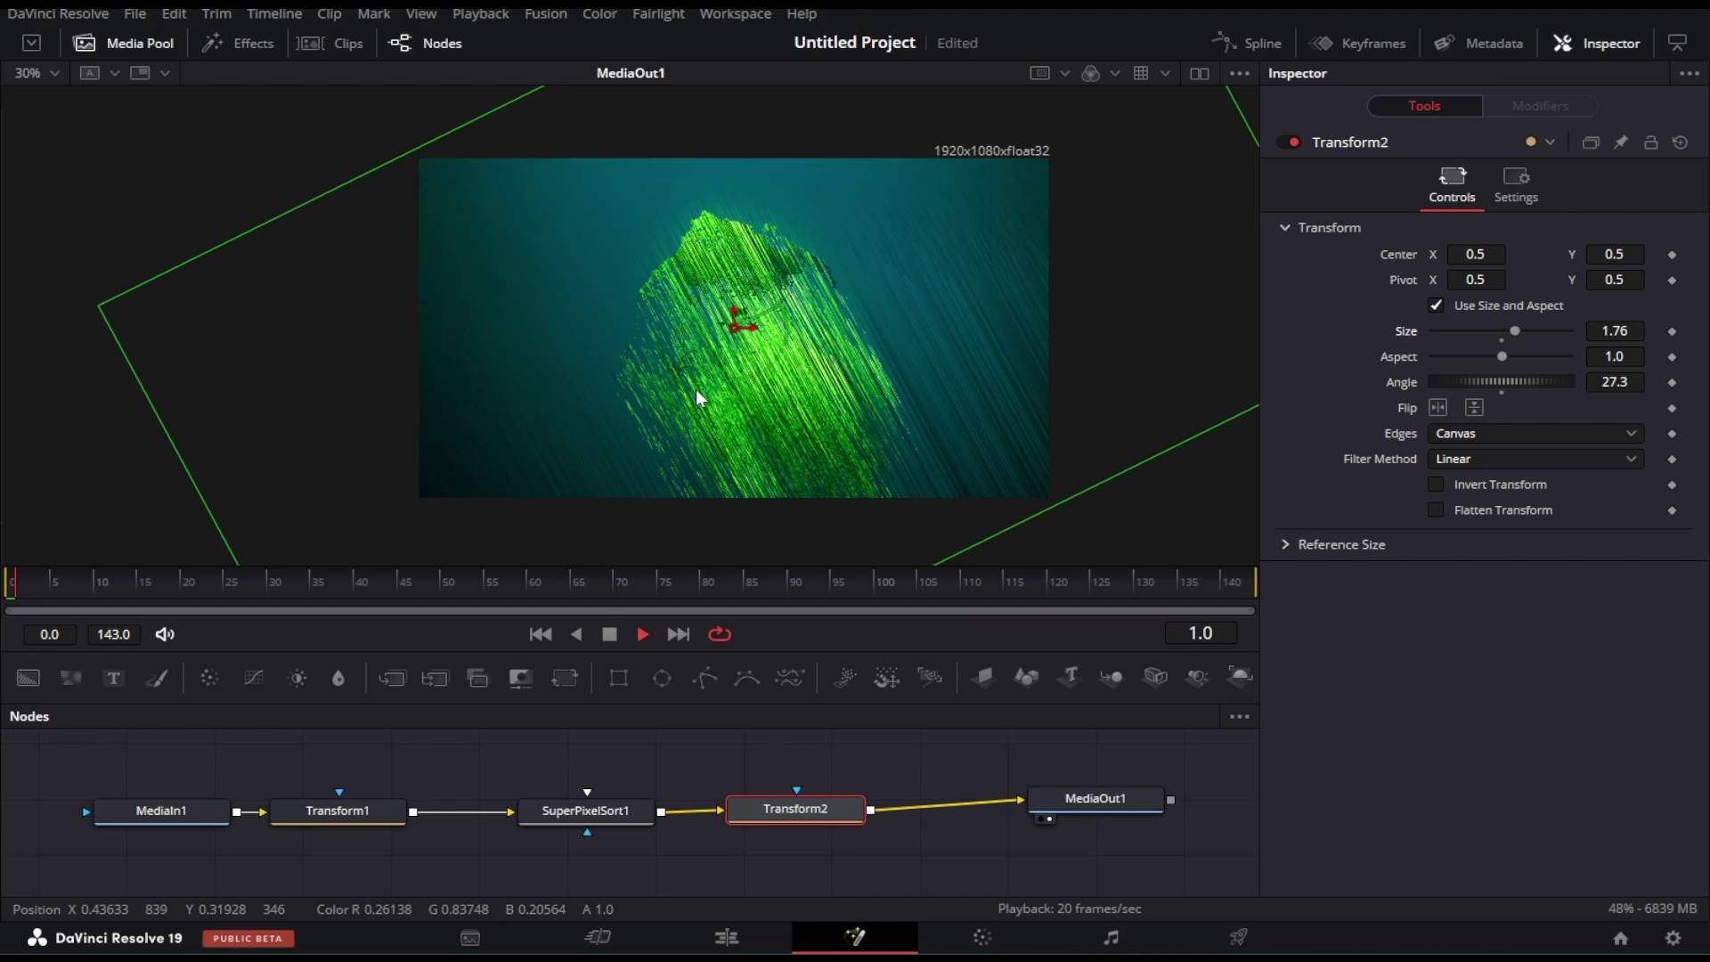
{"action": "scroll", "coordinate": [677, 389], "scroll_direction": "up", "scroll_amount": 3}
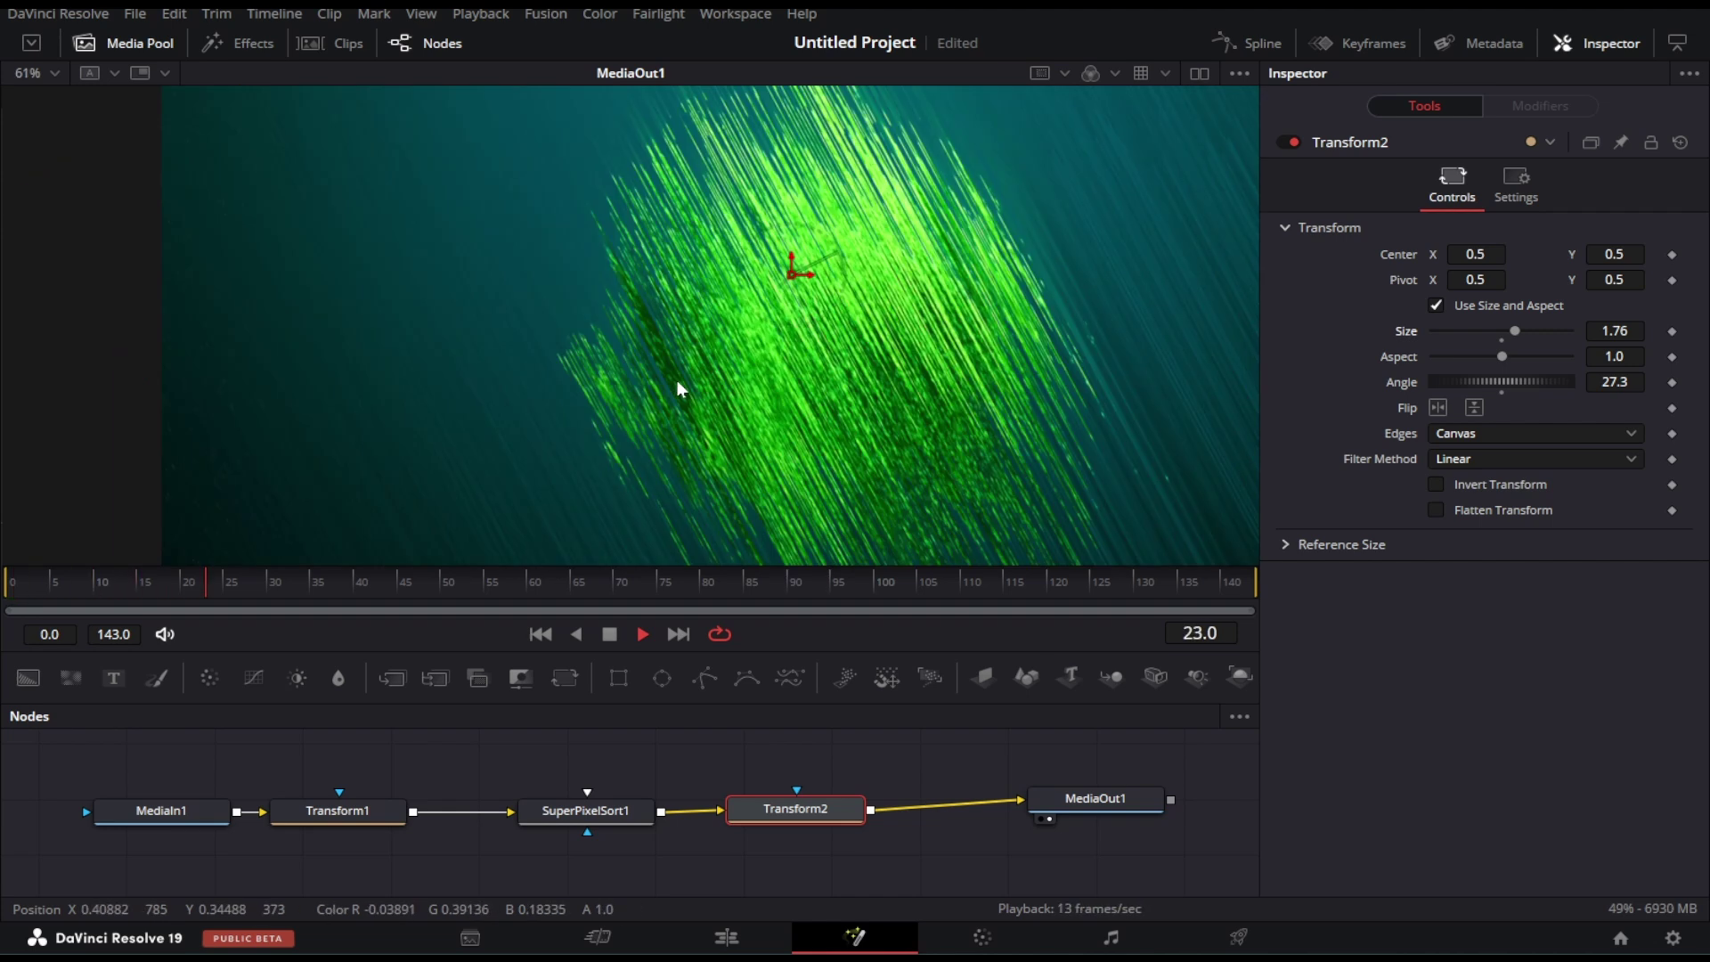
{"action": "scroll", "coordinate": [678, 389], "scroll_direction": "down", "scroll_amount": 3}
Switch SuperPixelSort1 to Horizontal sorting with Max Offset 282.
{"action": "left_click", "coordinate": [585, 809]}
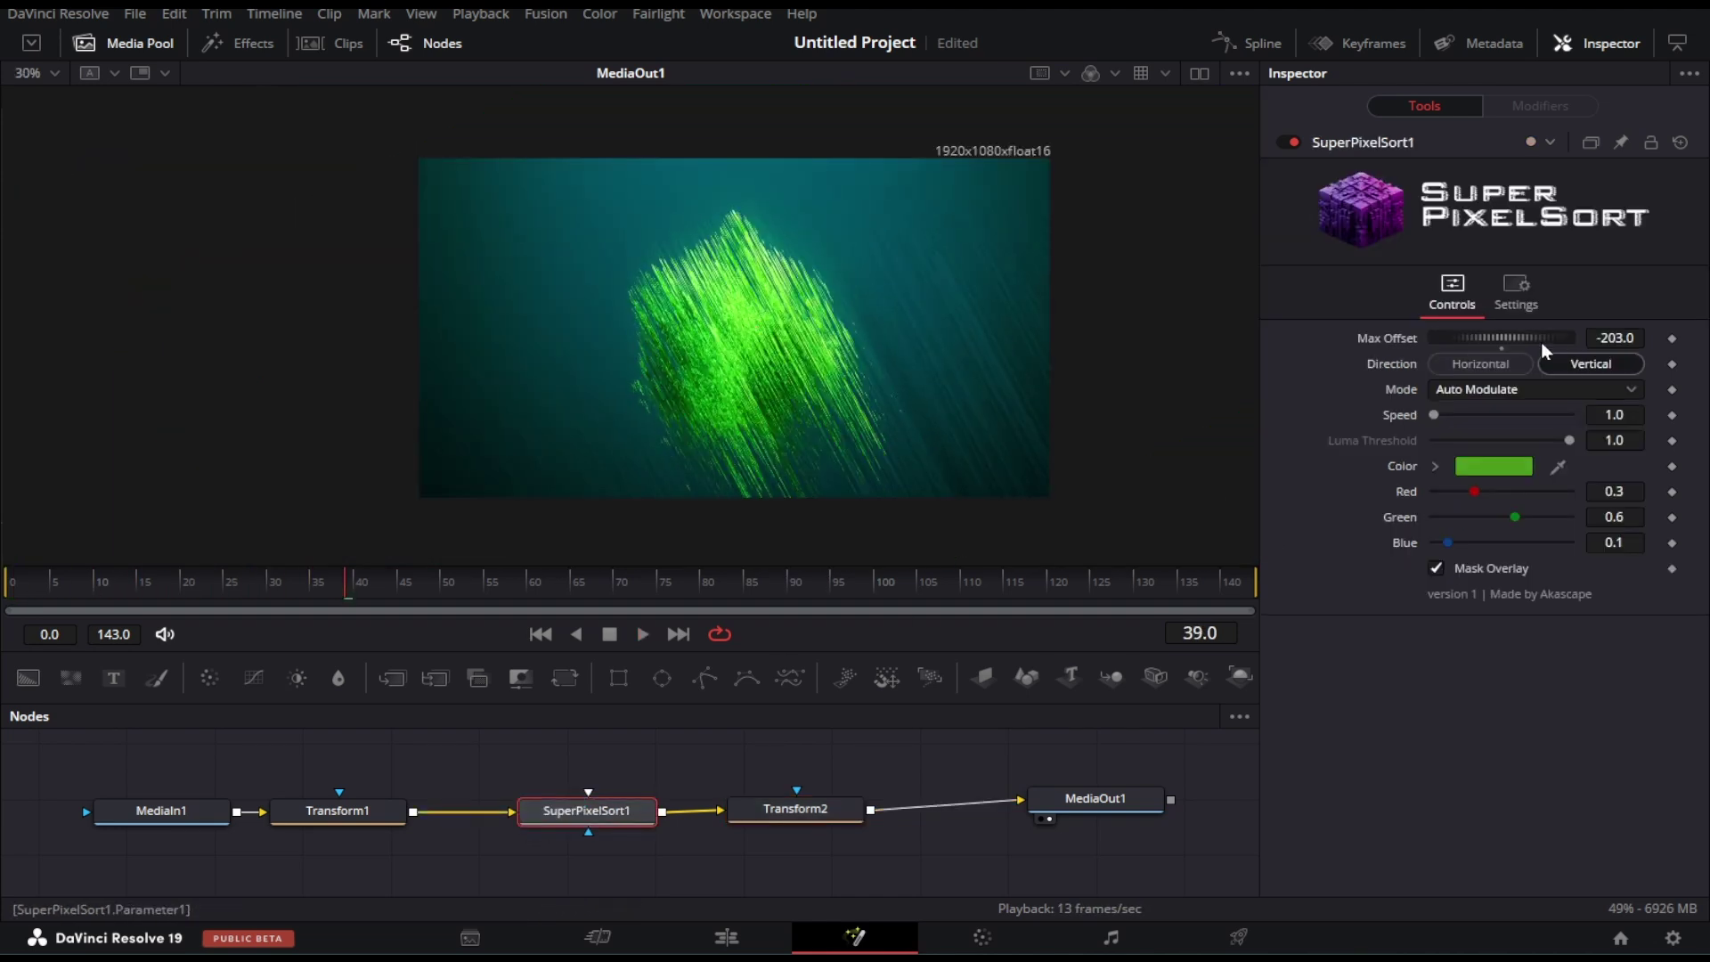
{"action": "left_click_drag", "start_coordinate": [1443, 339], "coordinate": [1654, 373]}
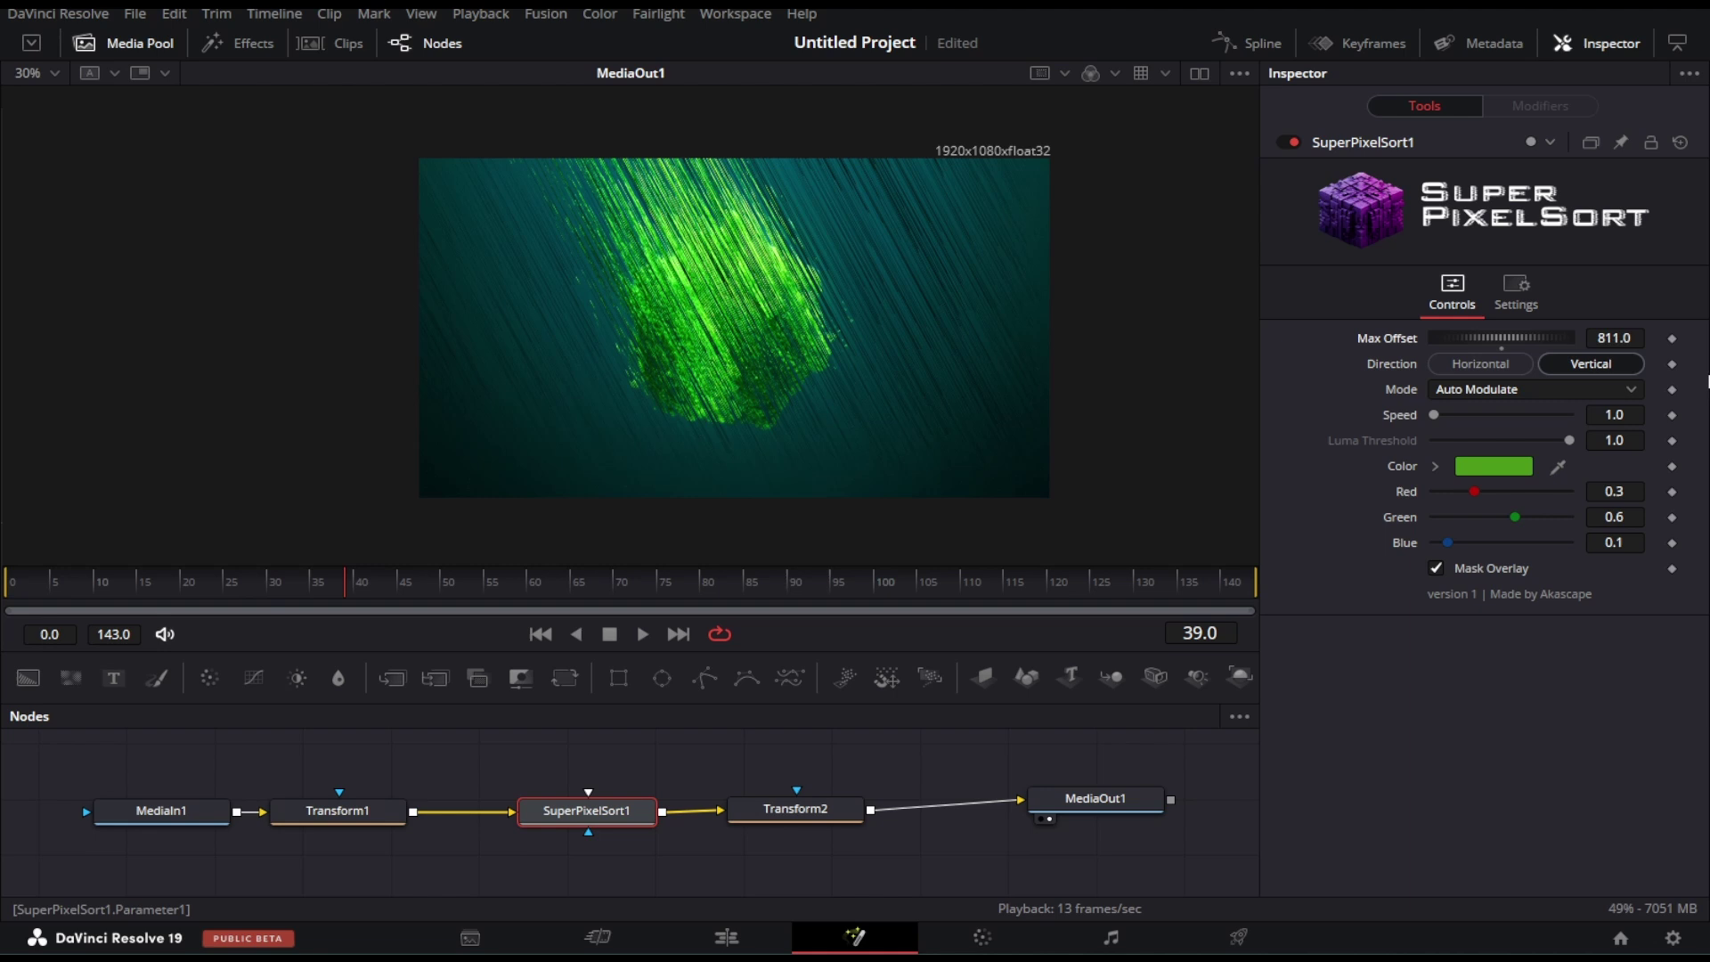
{"action": "left_click", "coordinate": [1496, 363]}
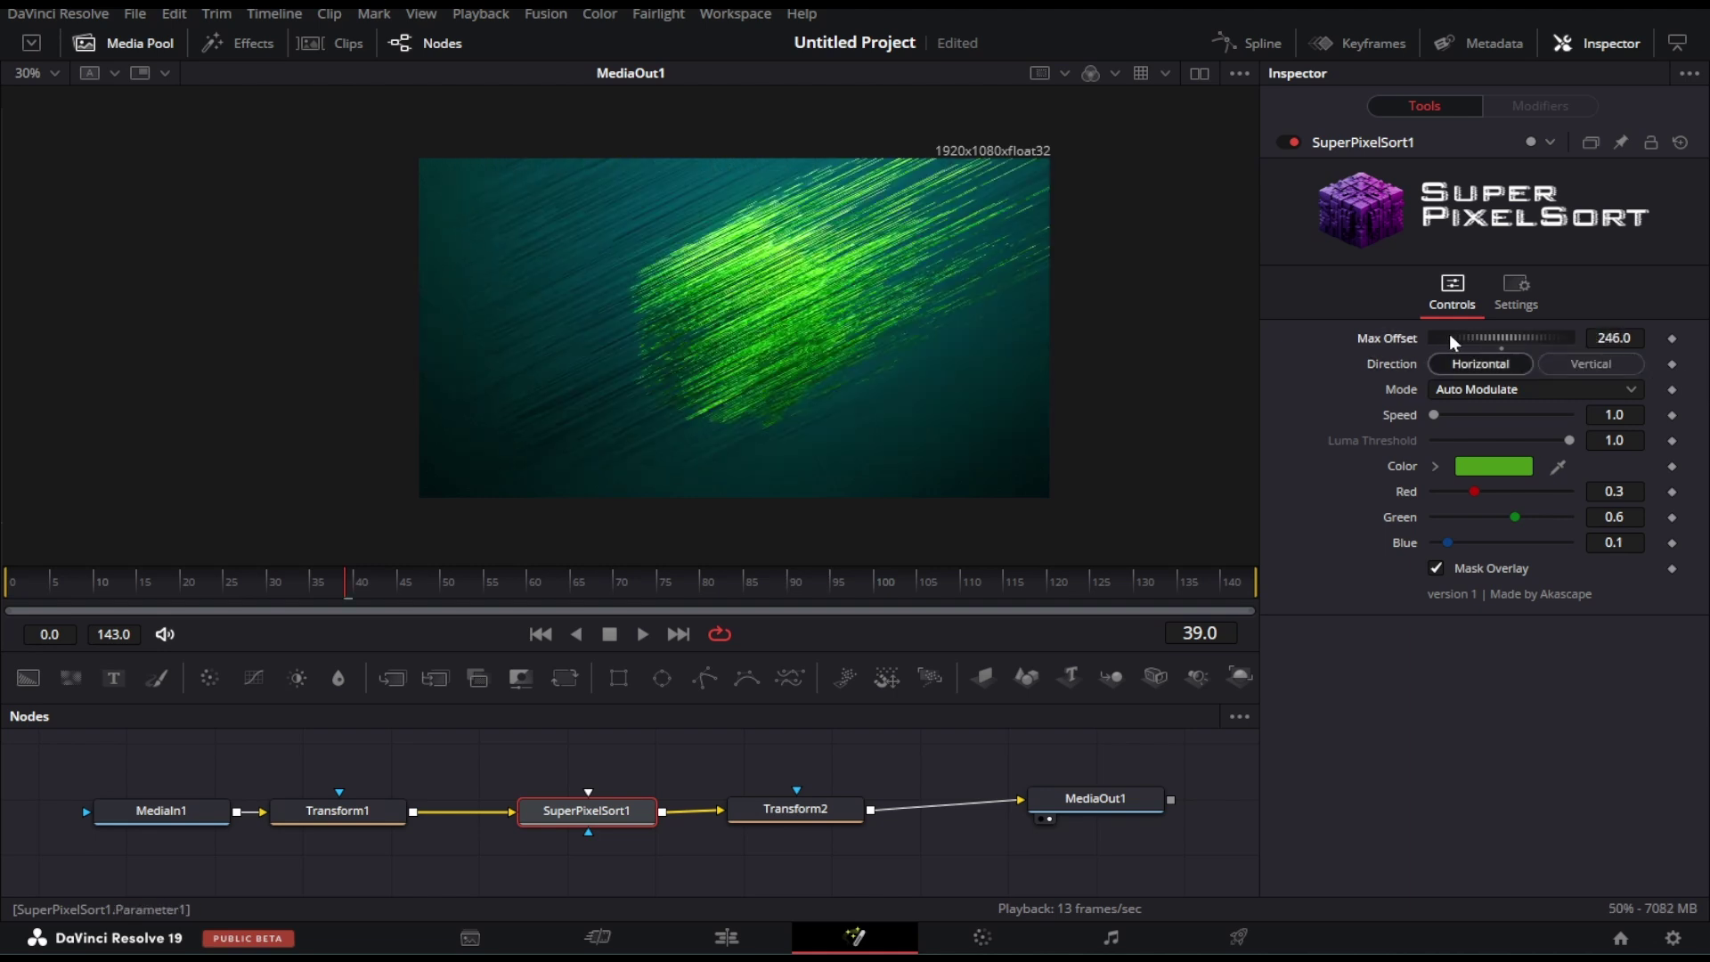
{"action": "left_click_drag", "start_coordinate": [1452, 342], "coordinate": [1502, 345]}
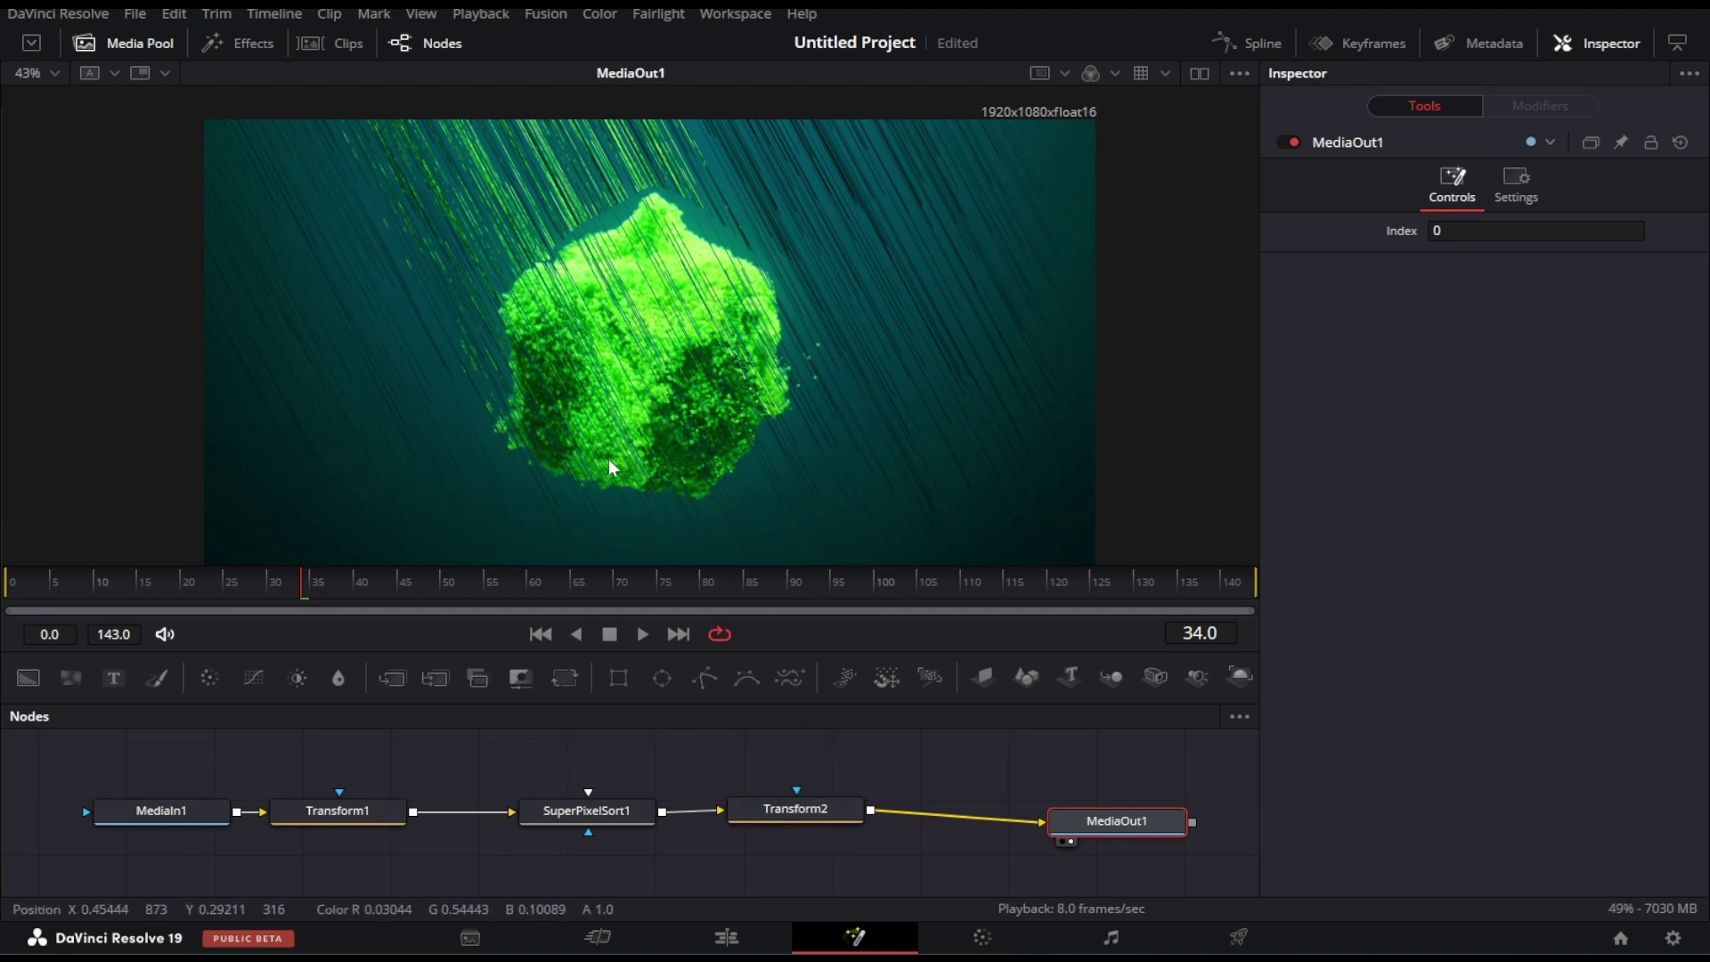
{"action": "scroll", "coordinate": [608, 466], "scroll_direction": "up", "scroll_amount": 5}
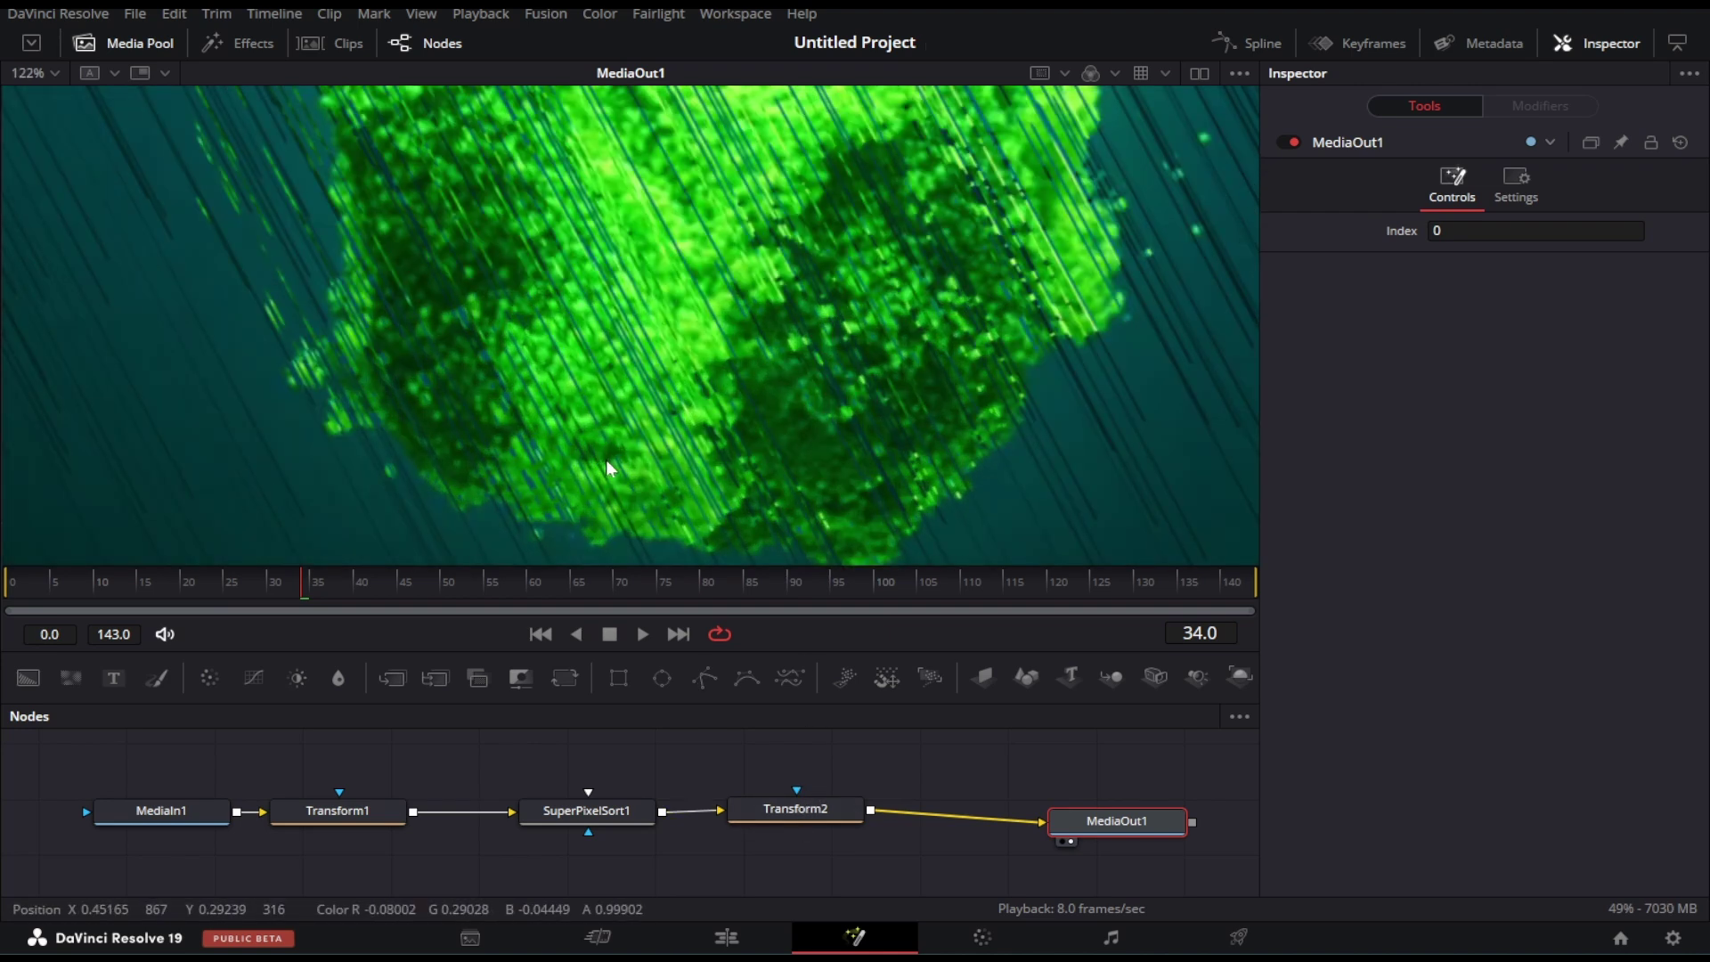
Add an Upscaler after Transform2 and arrange Upscaler1 above Merge1.
{"action": "left_click", "coordinate": [789, 821]}
{"action": "key", "text": "shift+space"}
{"action": "type", "text": "upscal"}
{"action": "key", "text": "Return"}
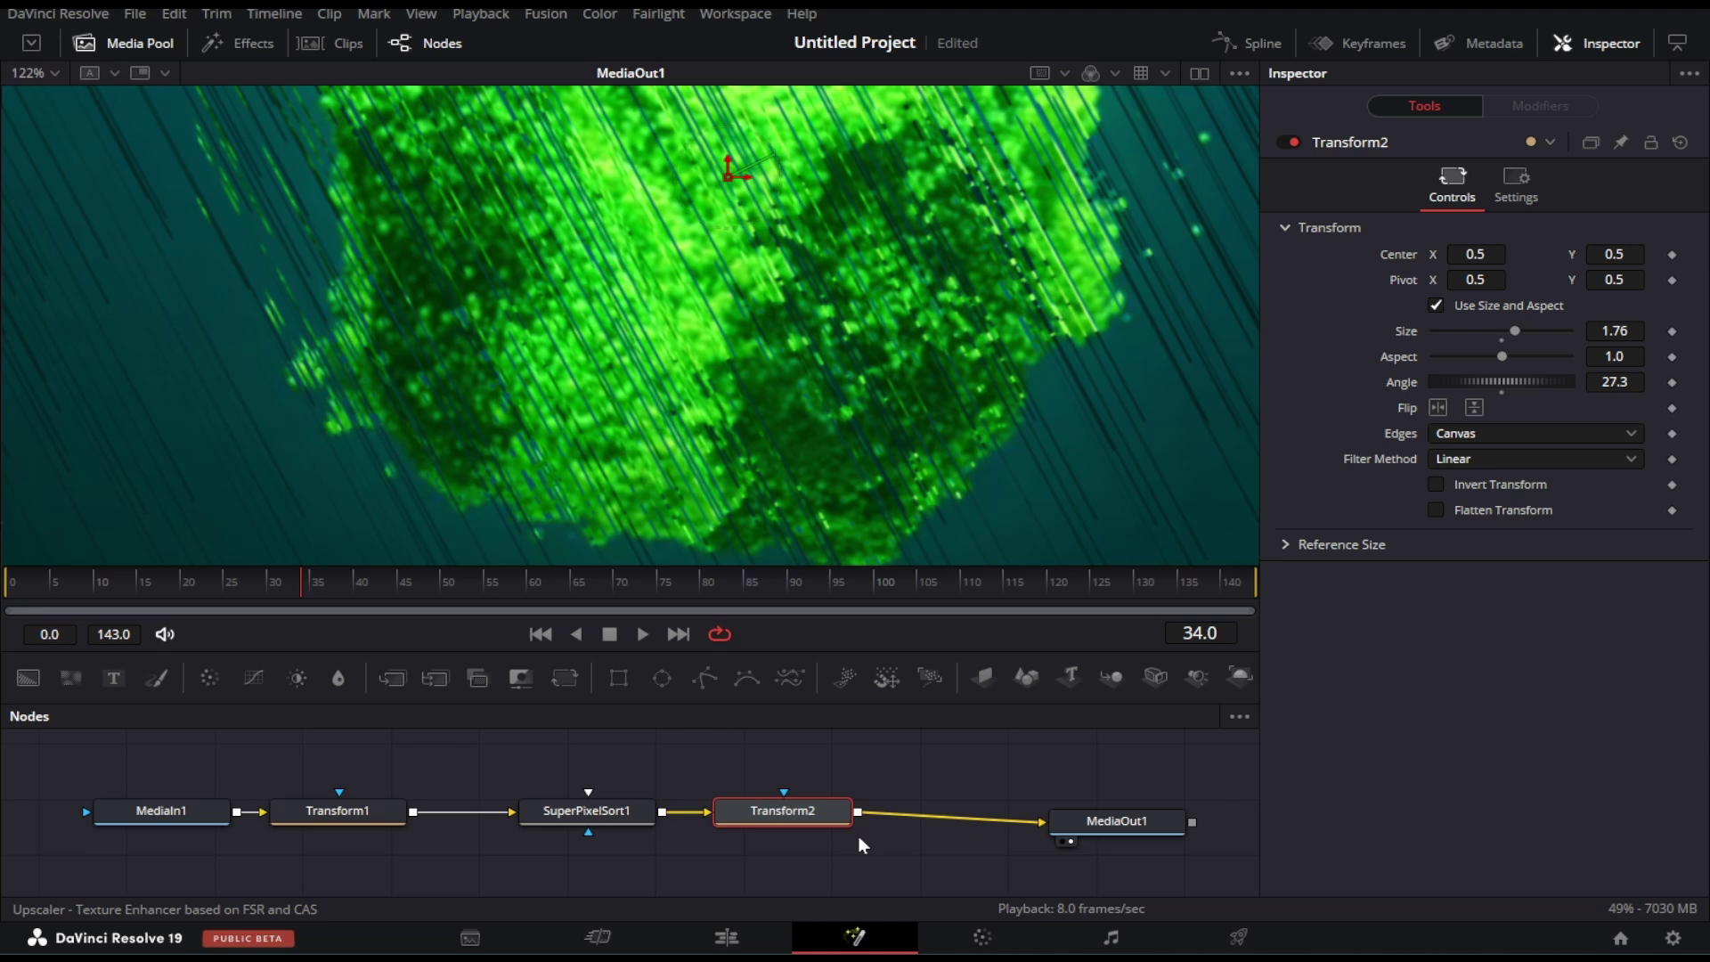
{"action": "left_click_drag", "start_coordinate": [111, 845], "coordinate": [965, 744]}
{"action": "left_click_drag", "start_coordinate": [782, 843], "coordinate": [947, 837]}
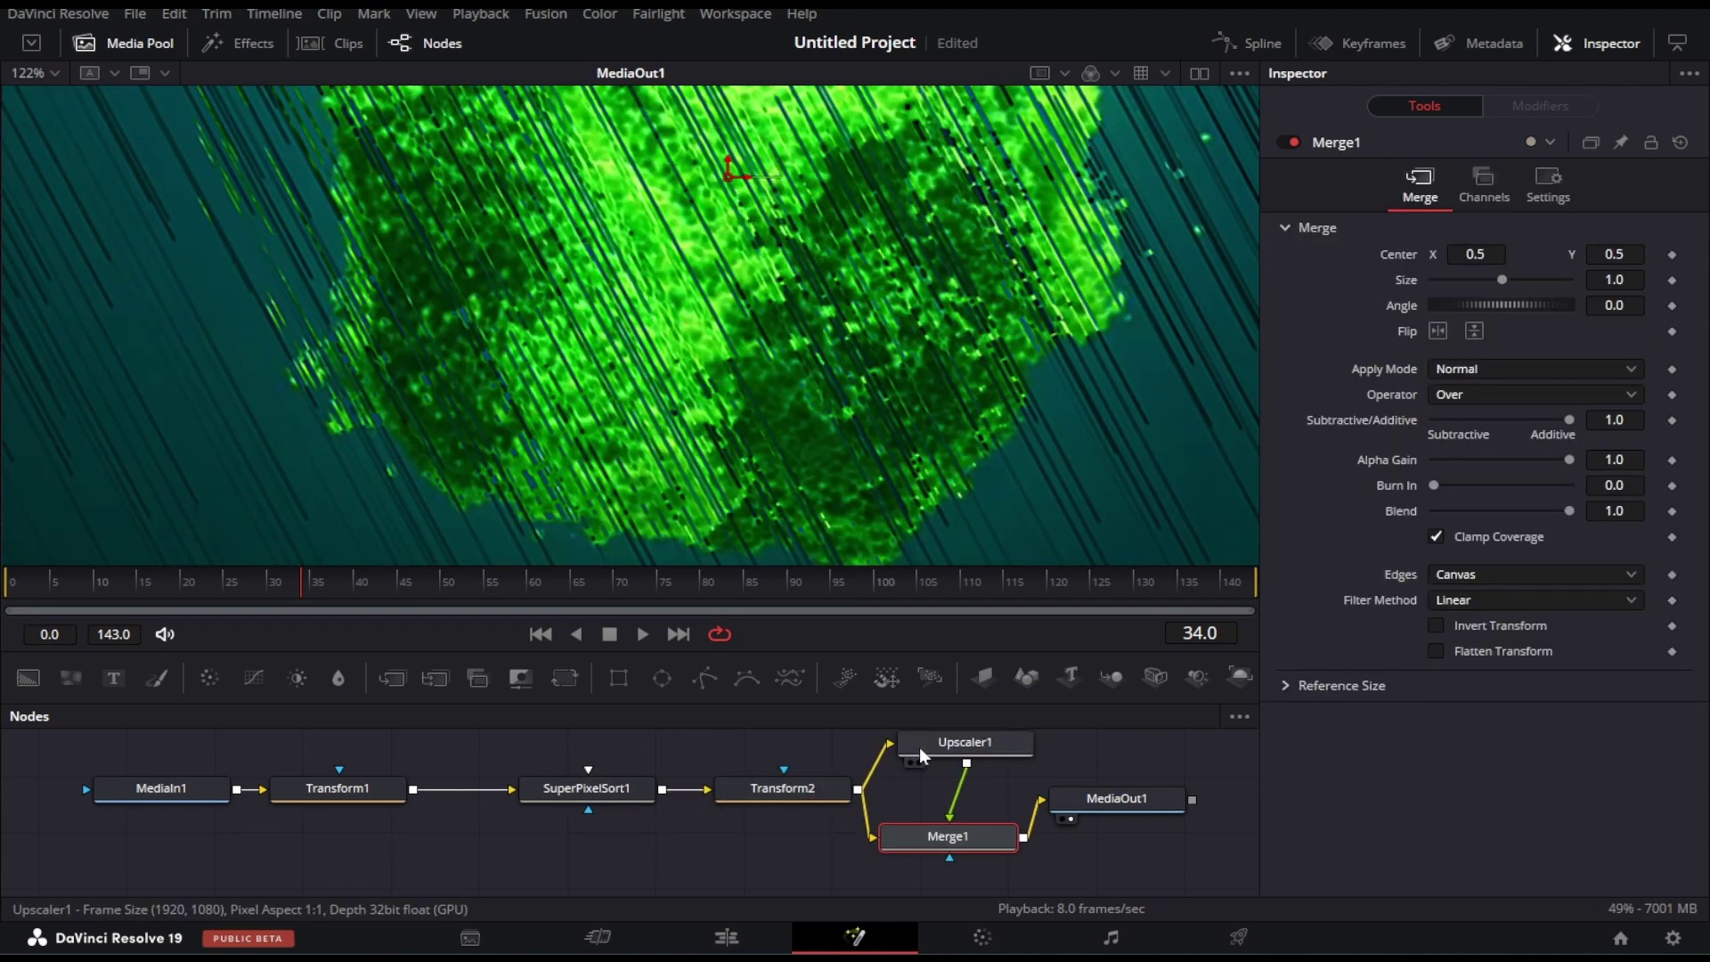
Set Upscaler1 Sharpness to 0.748, enable Denoise, and preview playback.
{"action": "left_click", "coordinate": [919, 746]}
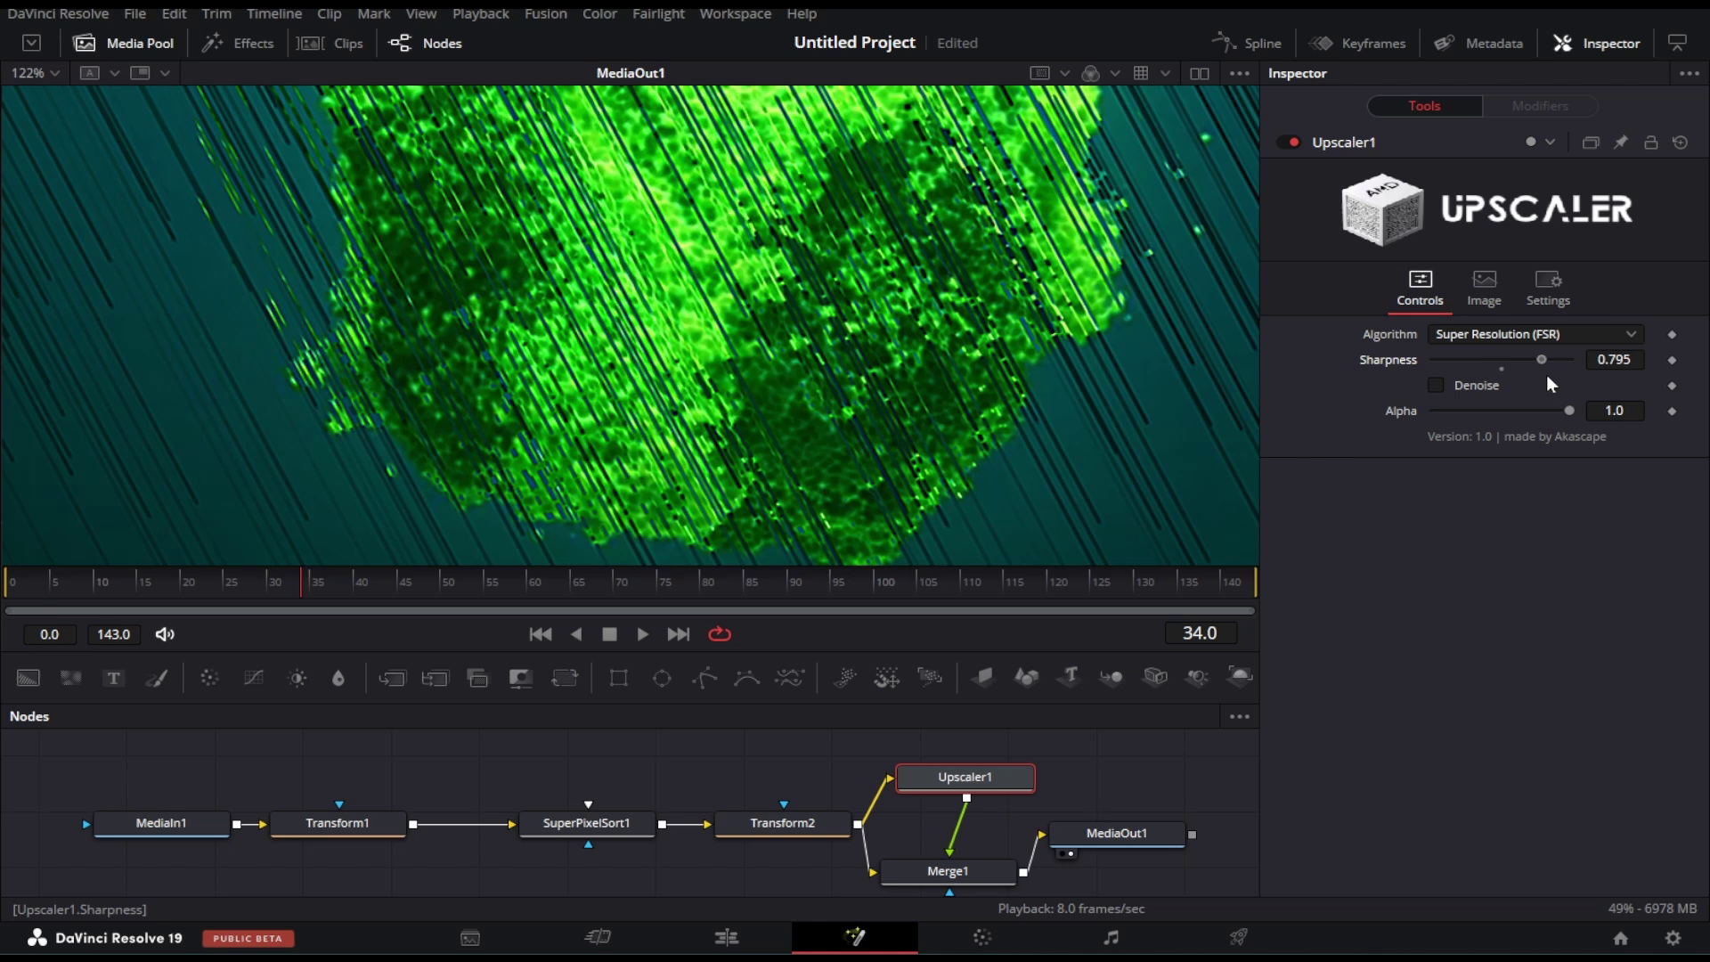
{"action": "left_click_drag", "start_coordinate": [1546, 376], "coordinate": [1539, 376]}
{"action": "left_click", "coordinate": [1467, 387]}
{"action": "scroll", "coordinate": [826, 321], "scroll_direction": "down", "scroll_amount": 5}
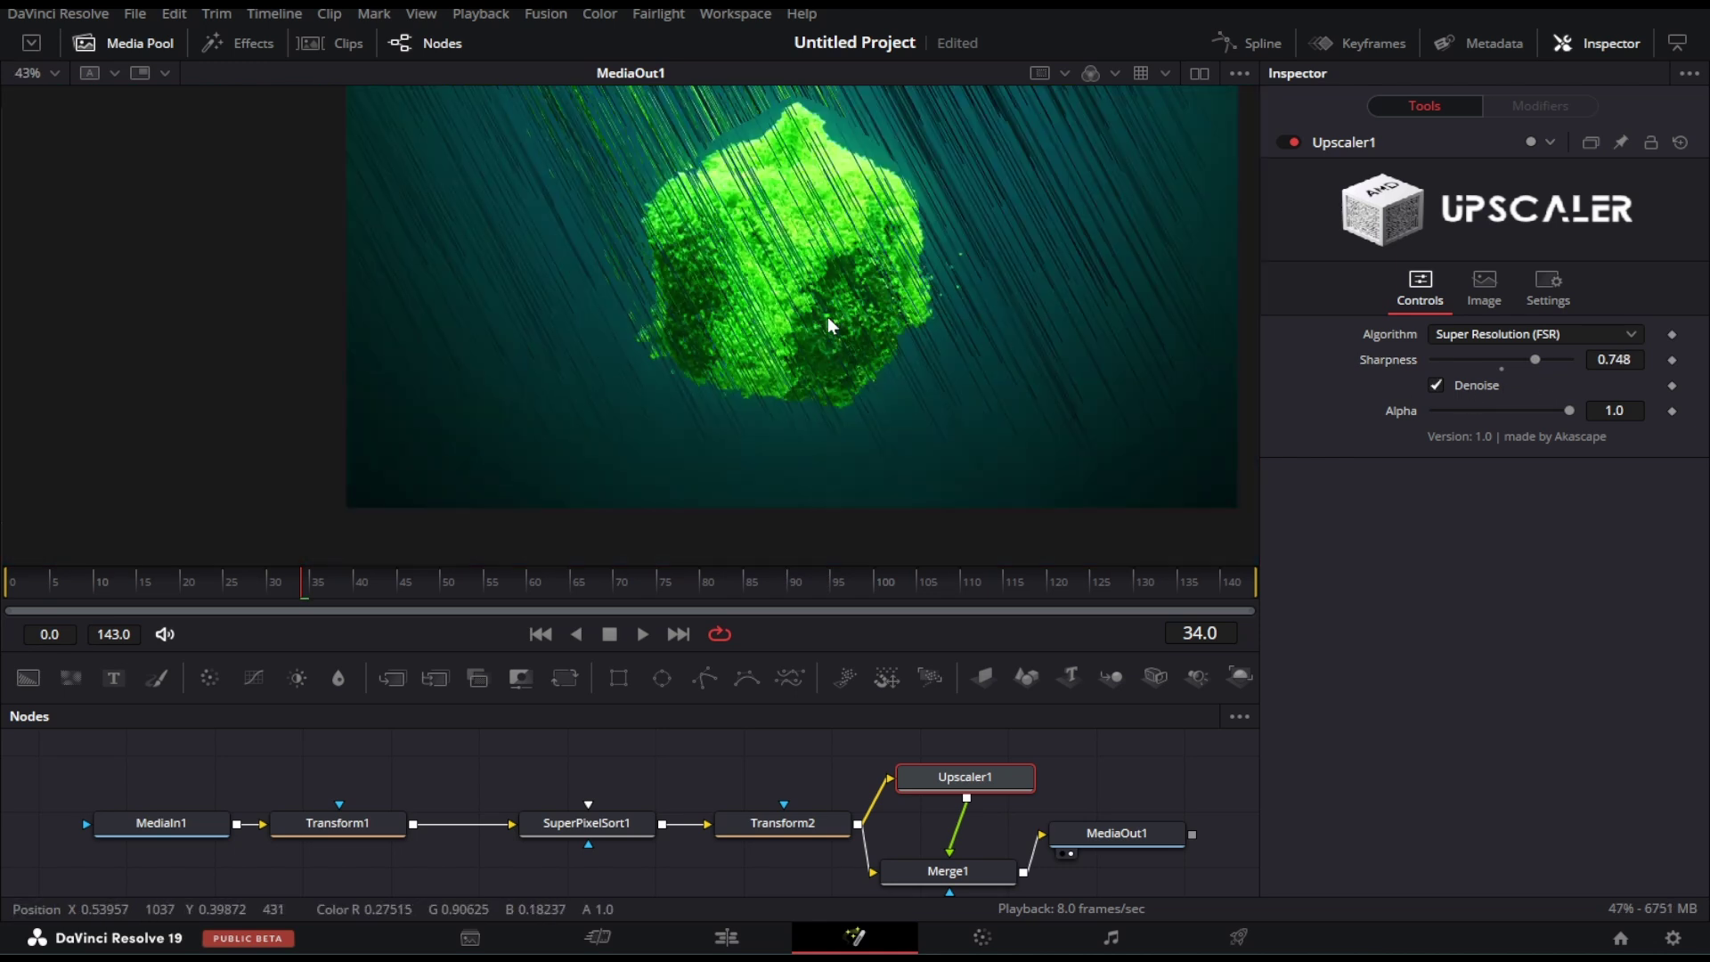
{"action": "left_click_drag", "start_coordinate": [825, 268], "coordinate": [610, 325]}
{"action": "key", "text": "space"}
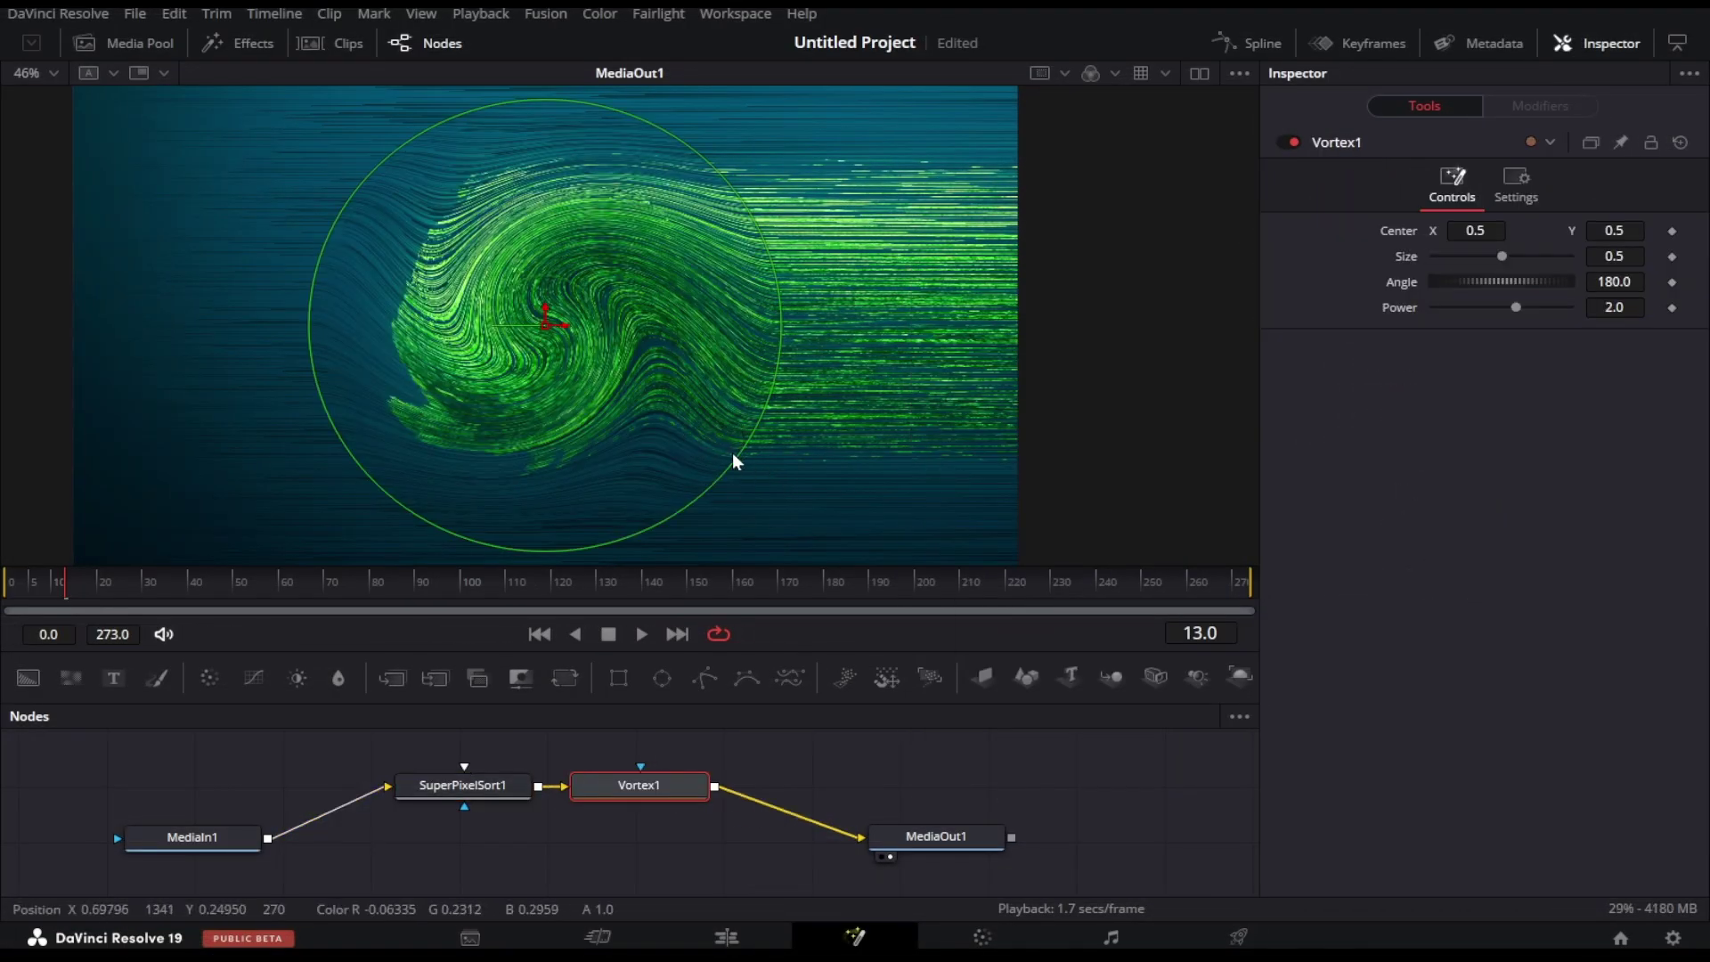
Reshape Vortex1 into a bulge with inverted power, and sample teal for SuperPixelSort1's colour.
{"action": "left_click_drag", "start_coordinate": [732, 461], "coordinate": [669, 415]}
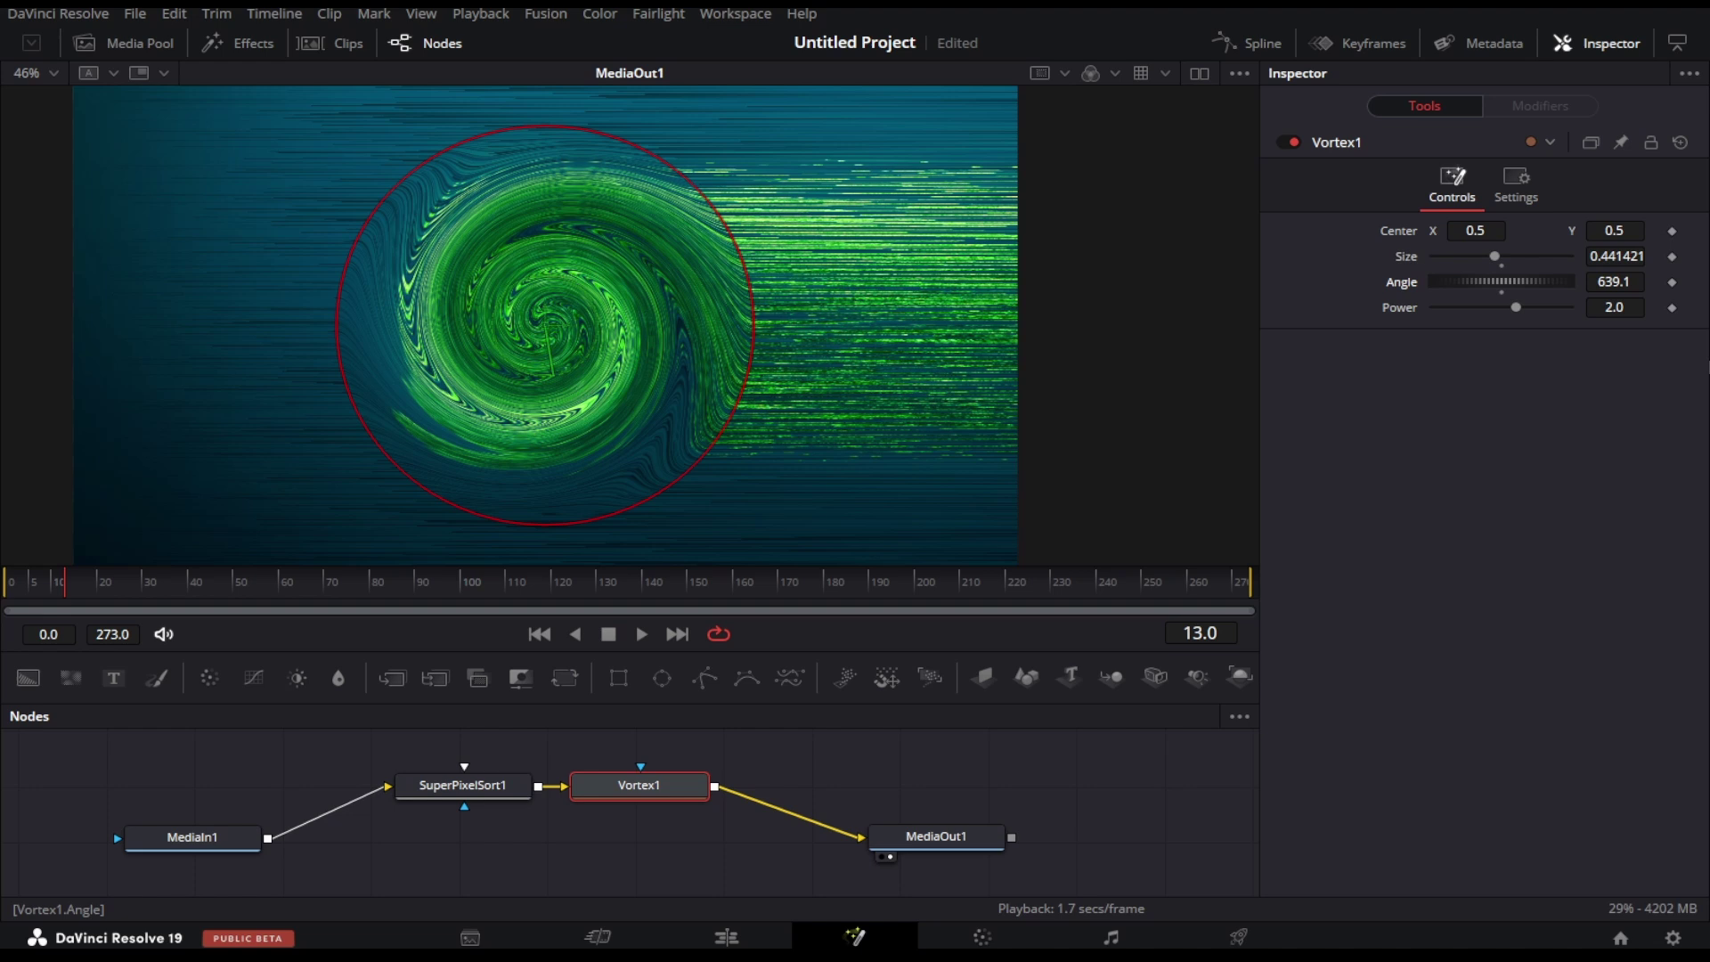
{"action": "mouse_move", "coordinate": [1501, 281]}
{"action": "left_mouse_down"}
{"action": "mouse_move", "coordinate": [1469, 280]}
{"action": "mouse_move", "coordinate": [1498, 319]}
{"action": "left_mouse_up"}
{"action": "left_click_drag", "start_coordinate": [736, 435], "coordinate": [748, 444]}
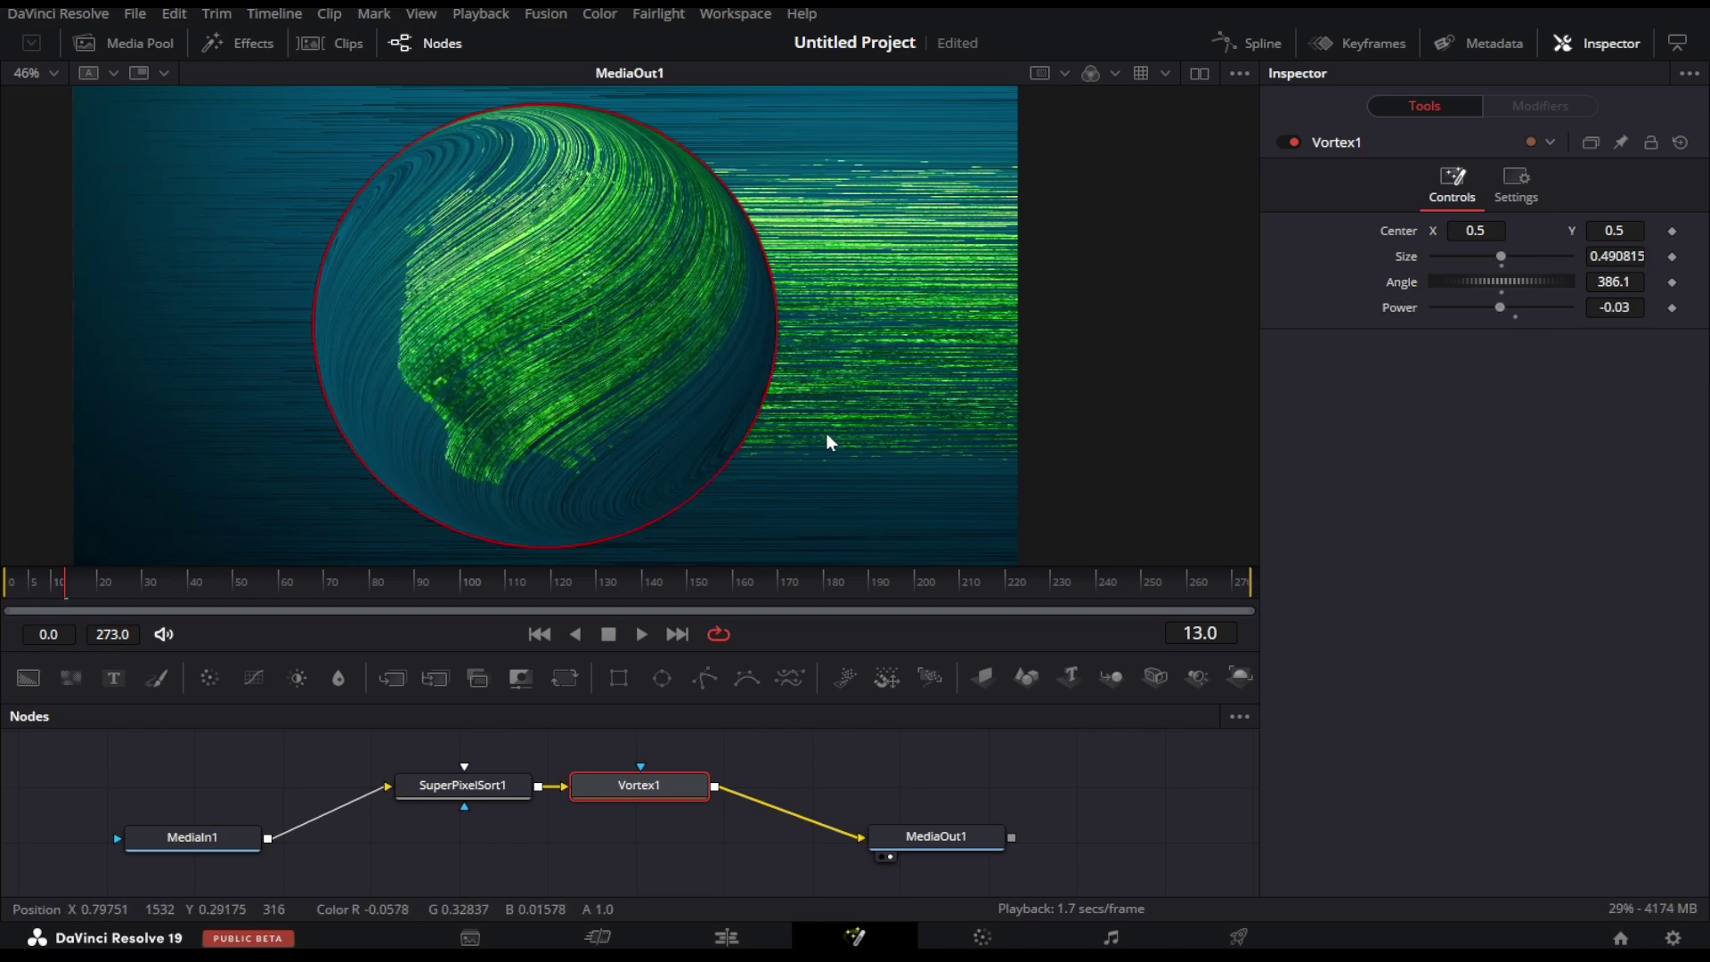
{"action": "left_click", "coordinate": [462, 785]}
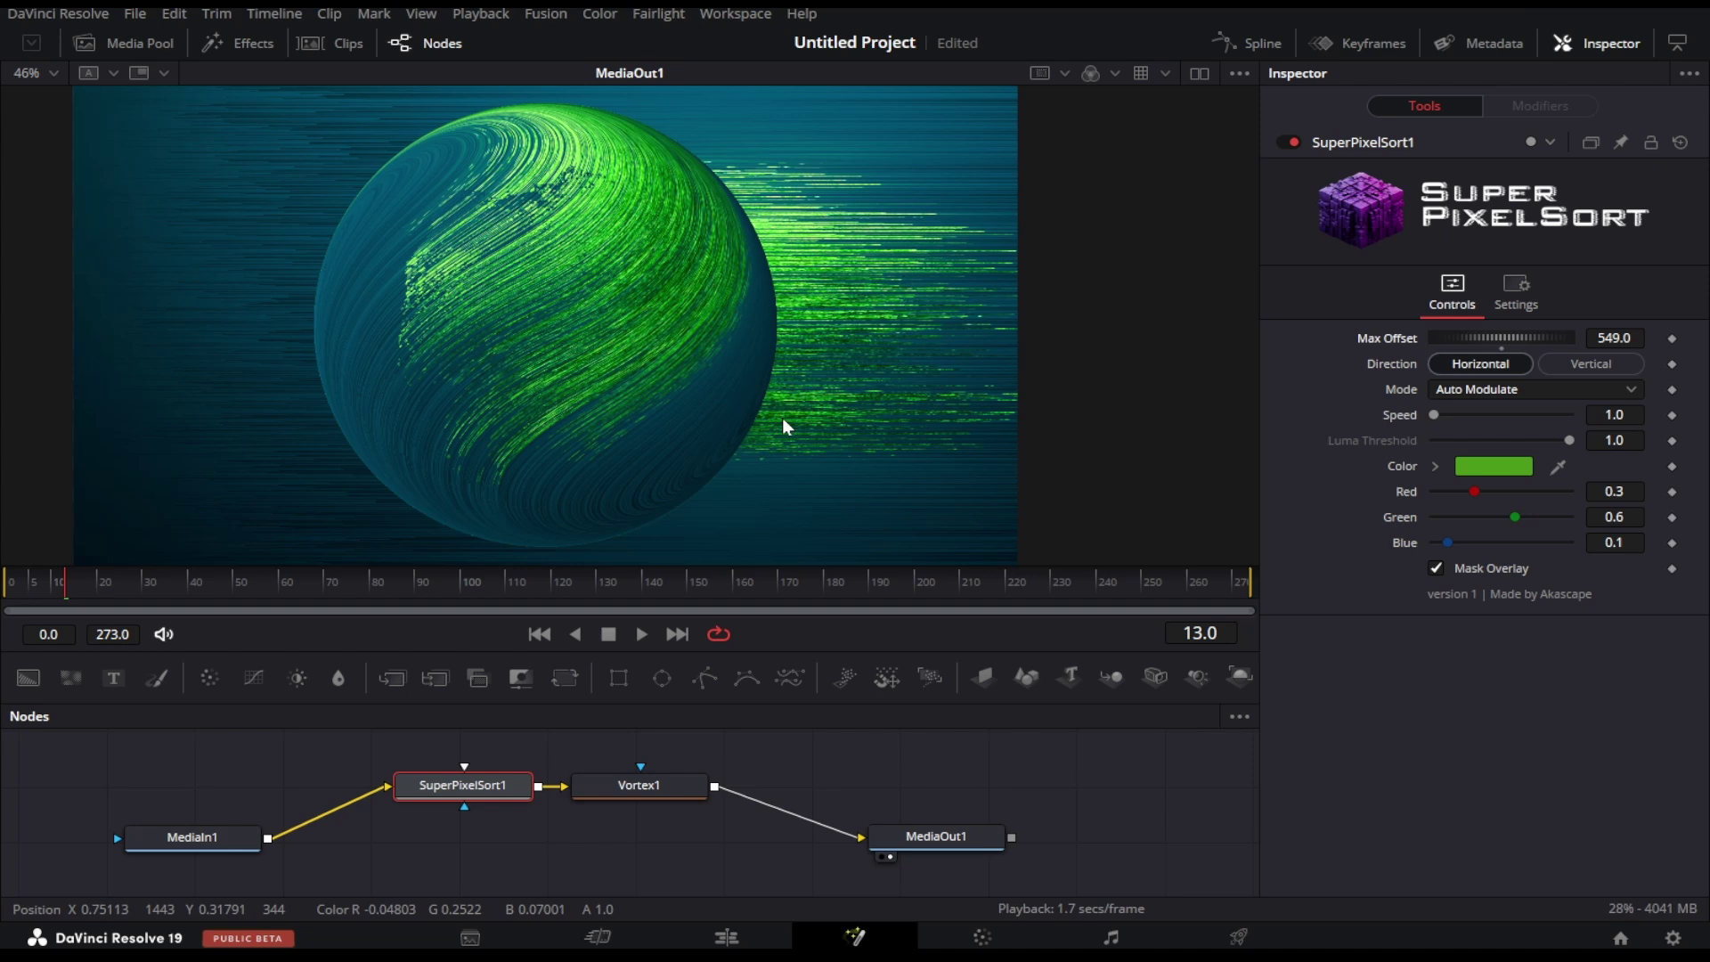
{"action": "scroll", "coordinate": [784, 426], "scroll_direction": "down", "scroll_amount": 2}
{"action": "left_click_drag", "start_coordinate": [1557, 465], "coordinate": [834, 350]}
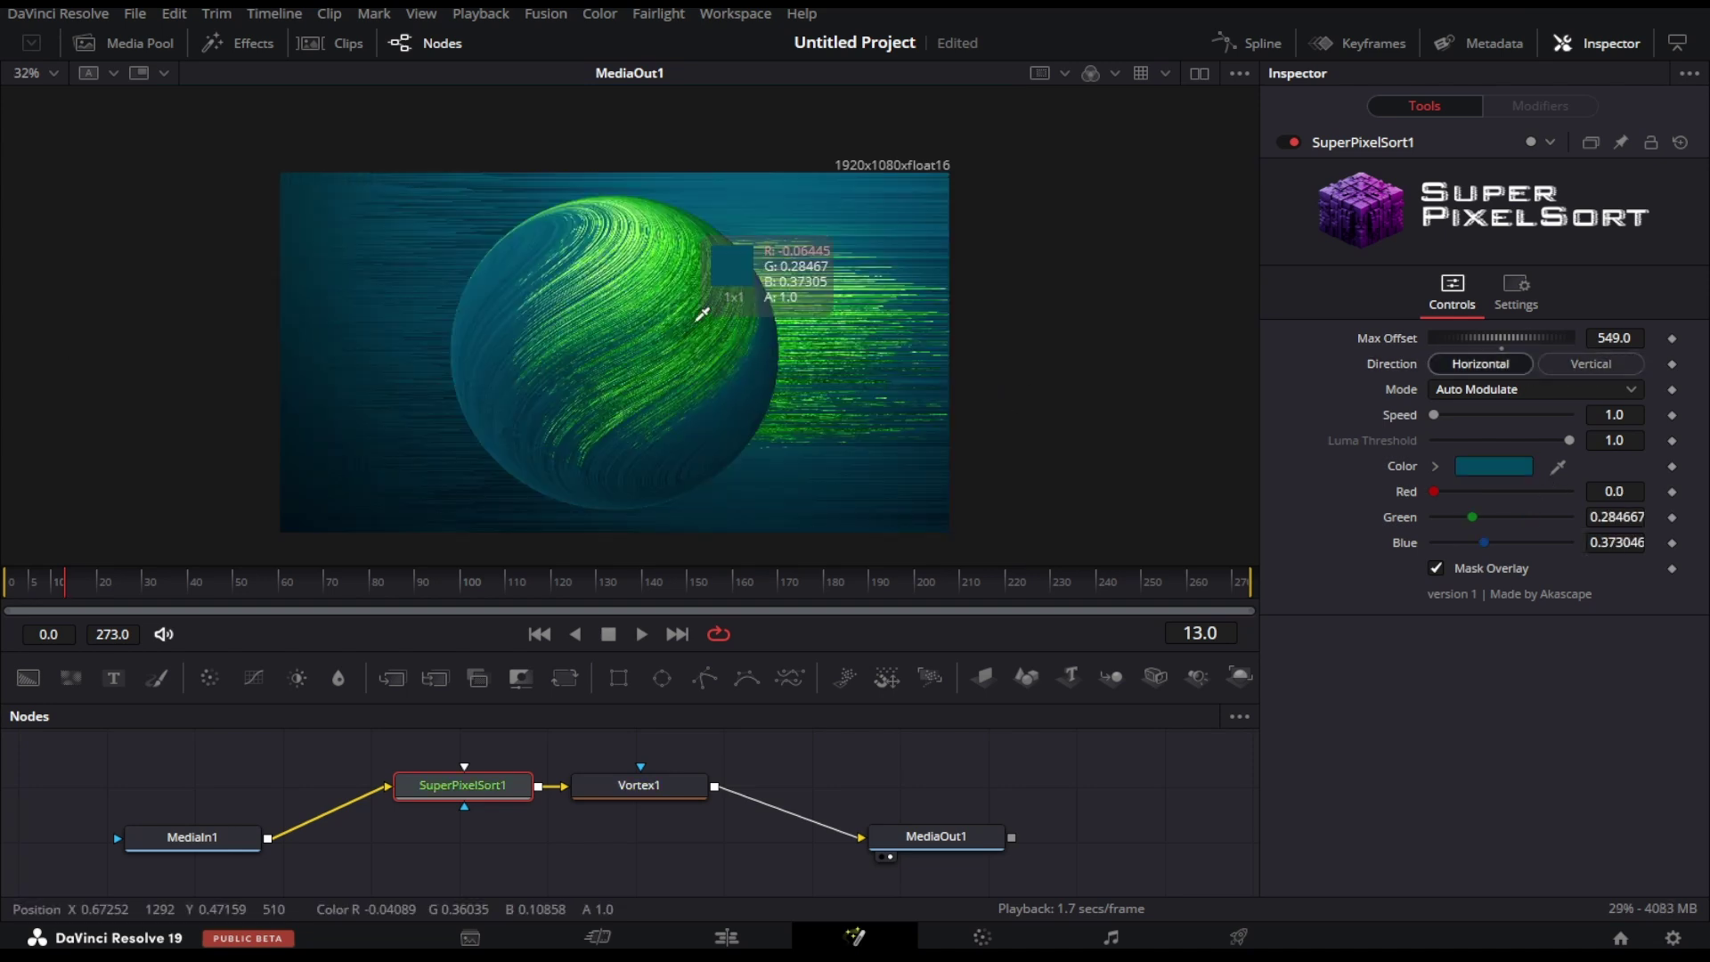